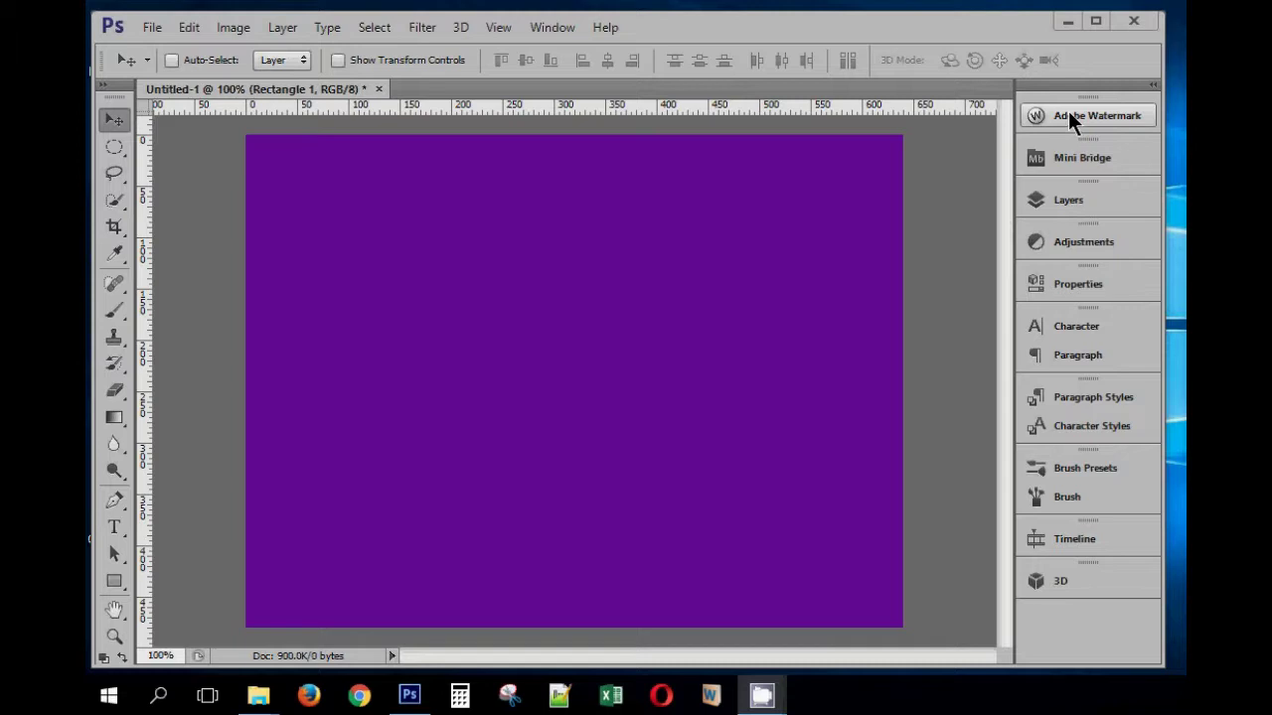
Review the Adobe Watermark panel's batch settings, then collapse the panel back into the dock.
left_click(1069, 115)
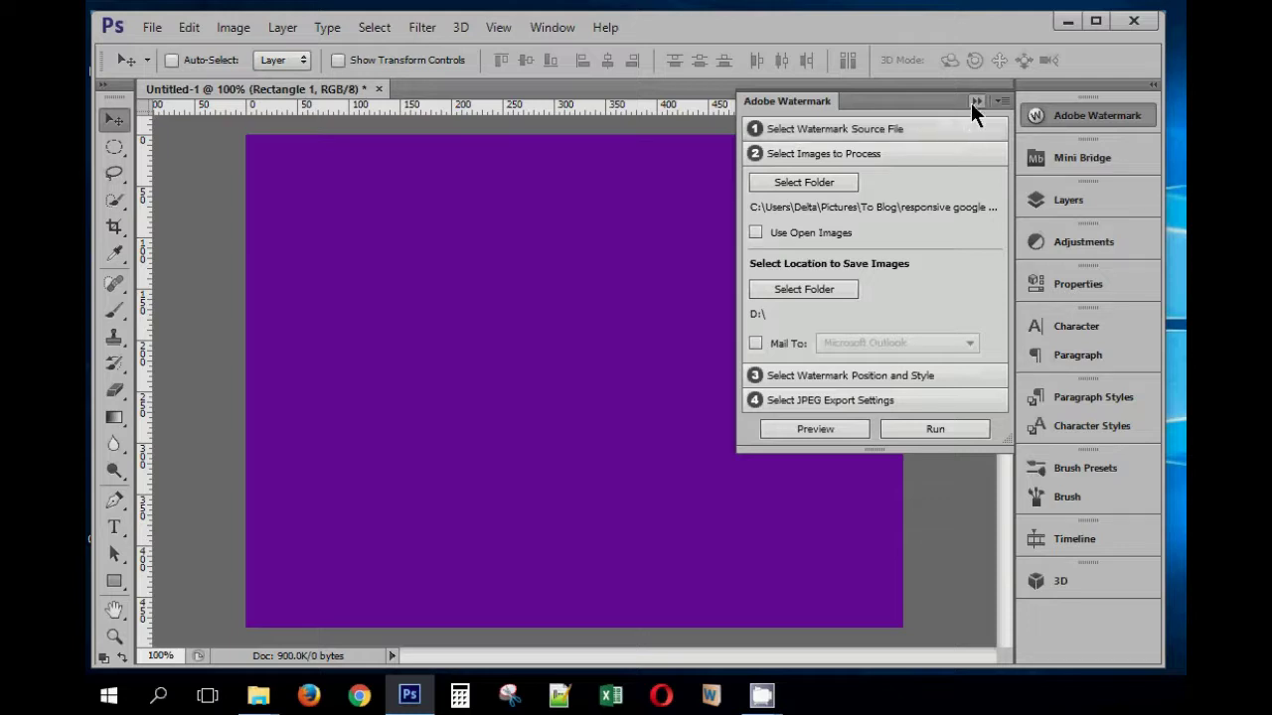
left_click(975, 103)
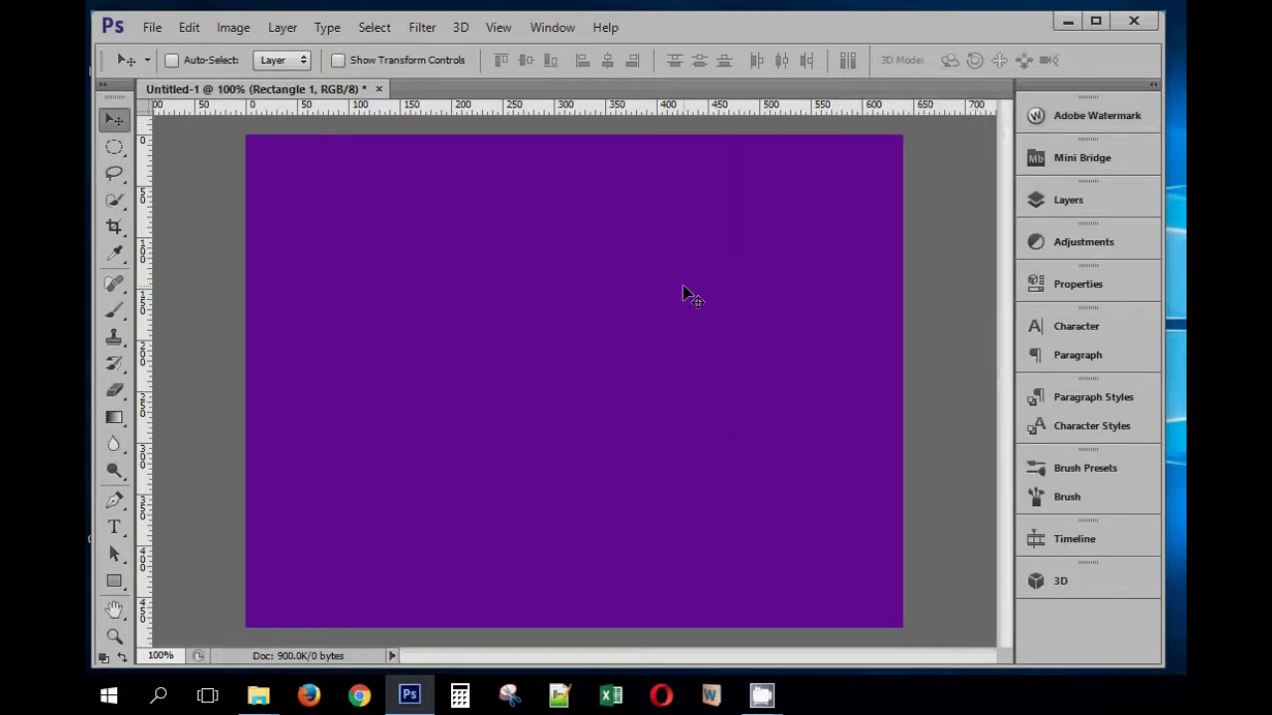
left_click(114, 529)
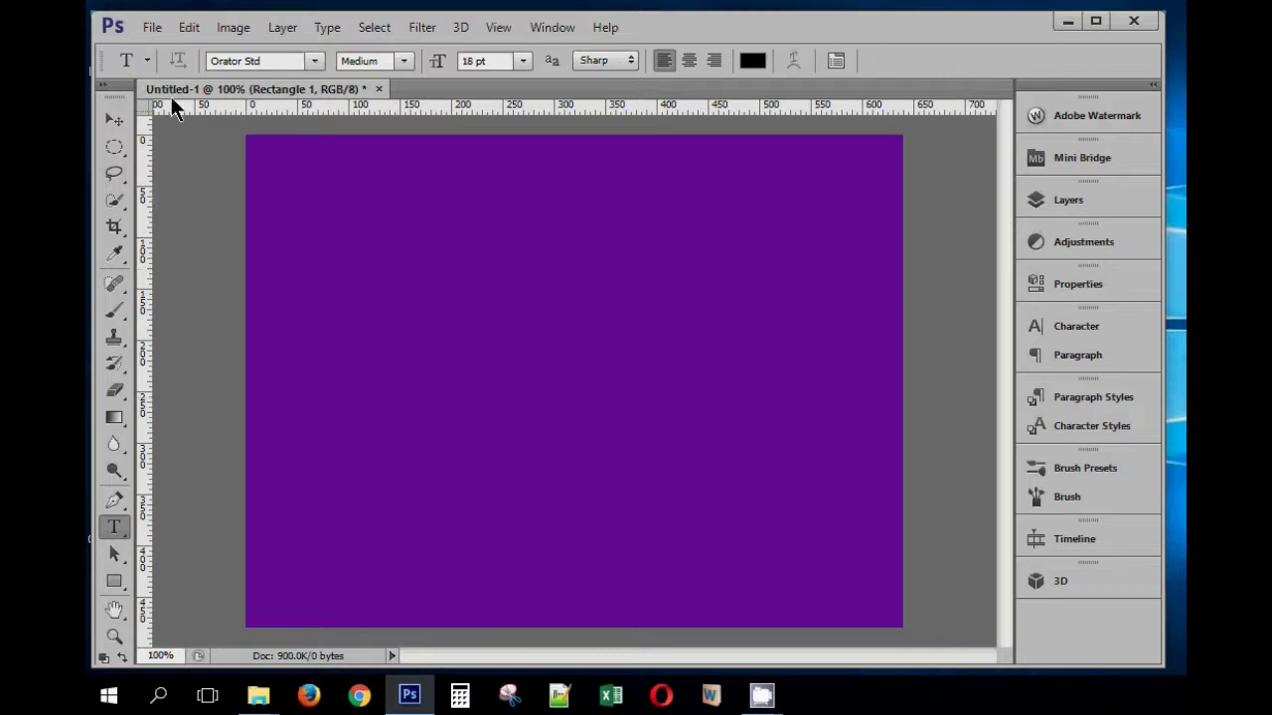
left_click(115, 119)
left_click(146, 30)
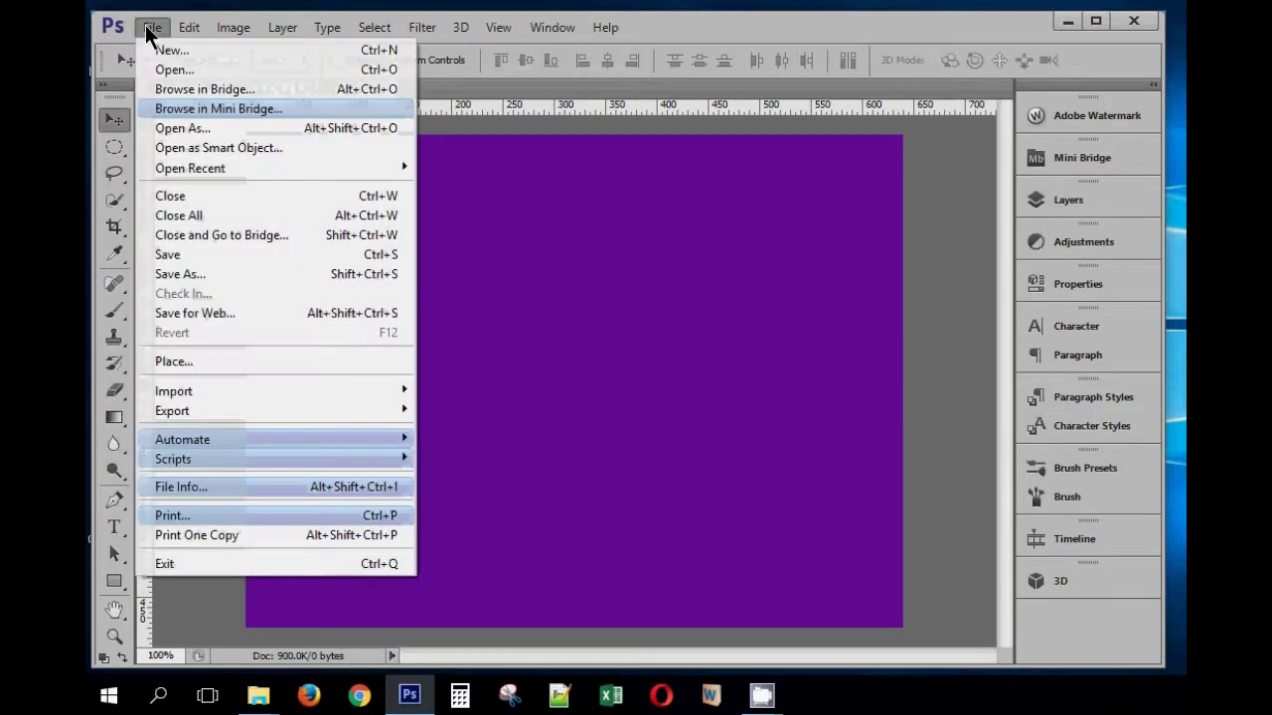
mouse_move(376, 449)
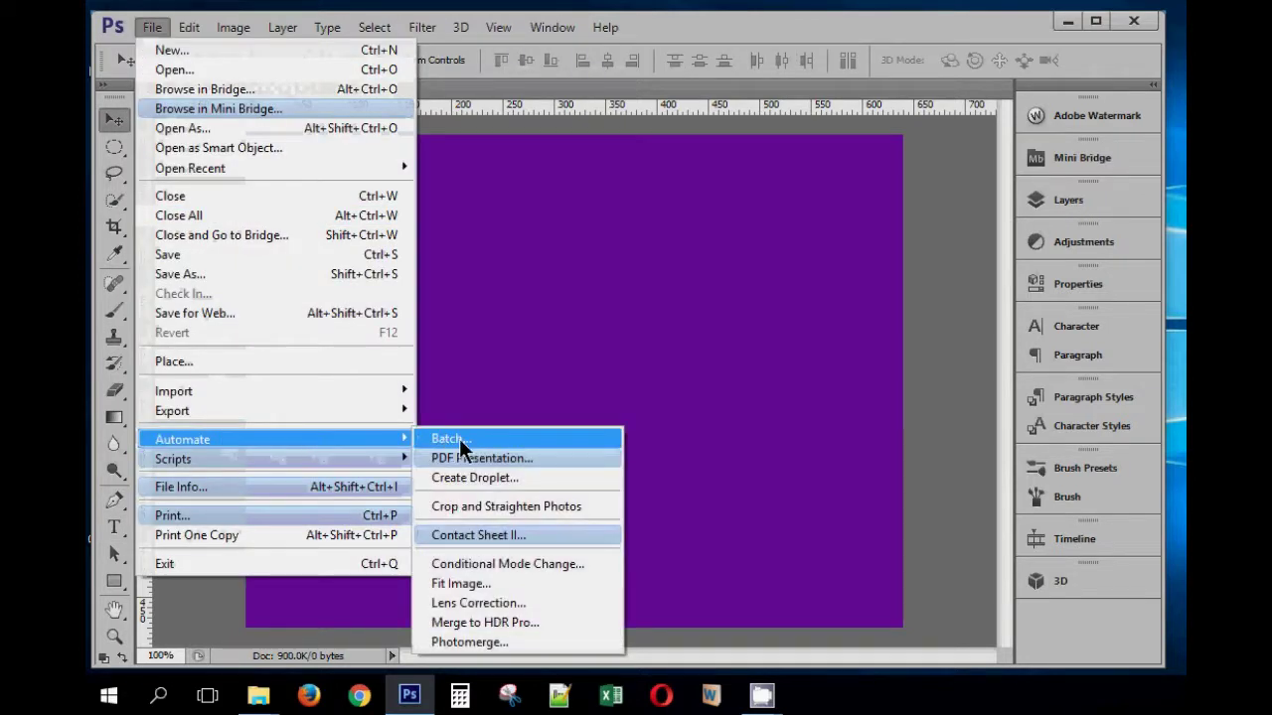
left_click(489, 444)
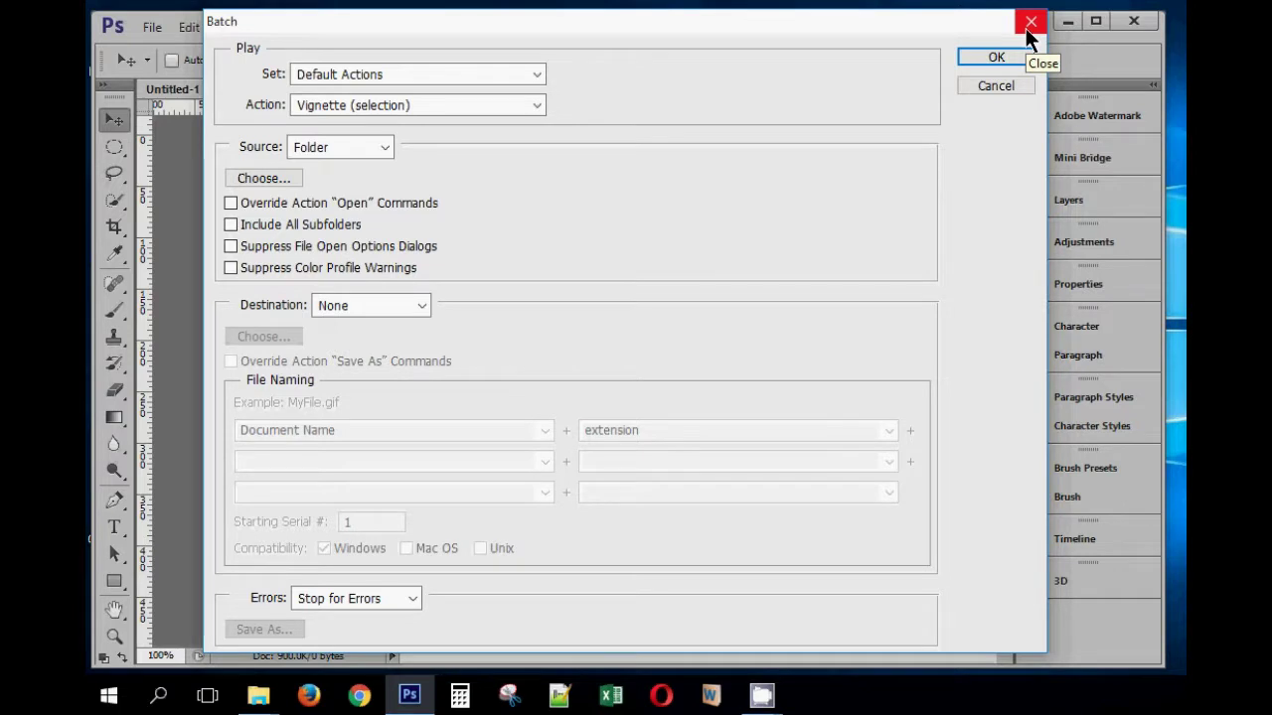
Close the batch settings and the Untitled-1 document without saving its changes.
left_click(1028, 31)
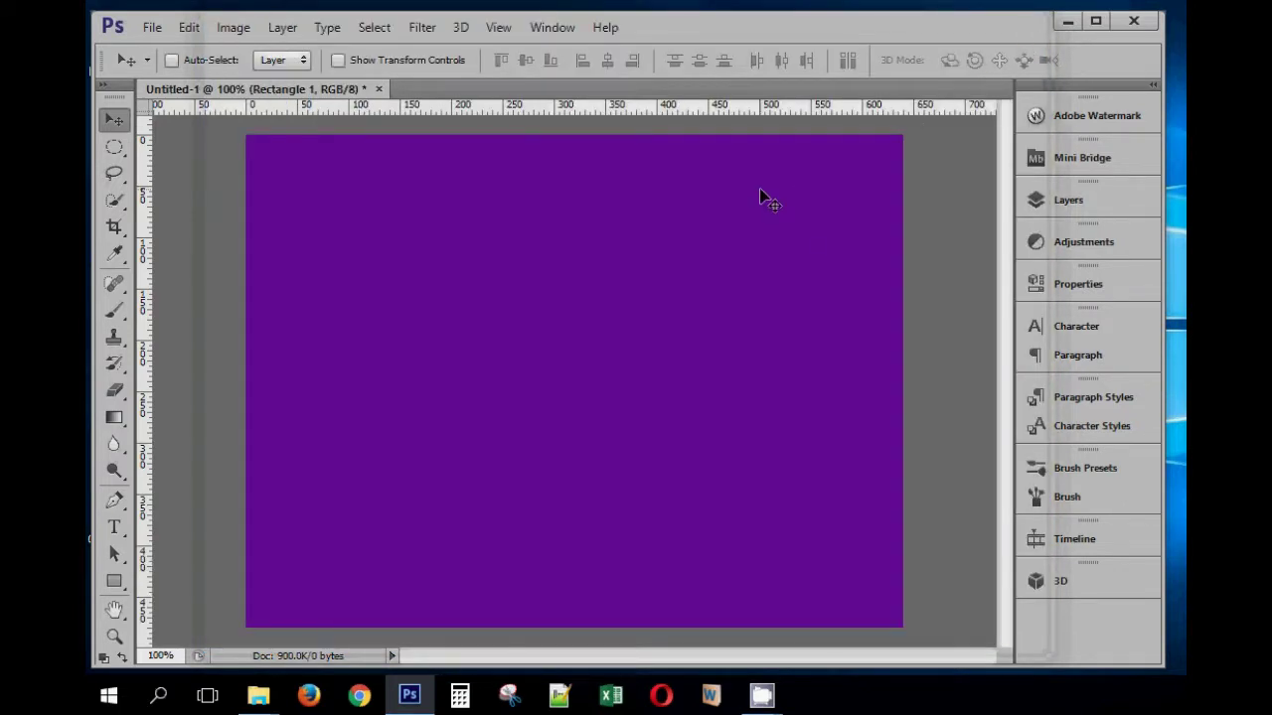
left_click(1047, 116)
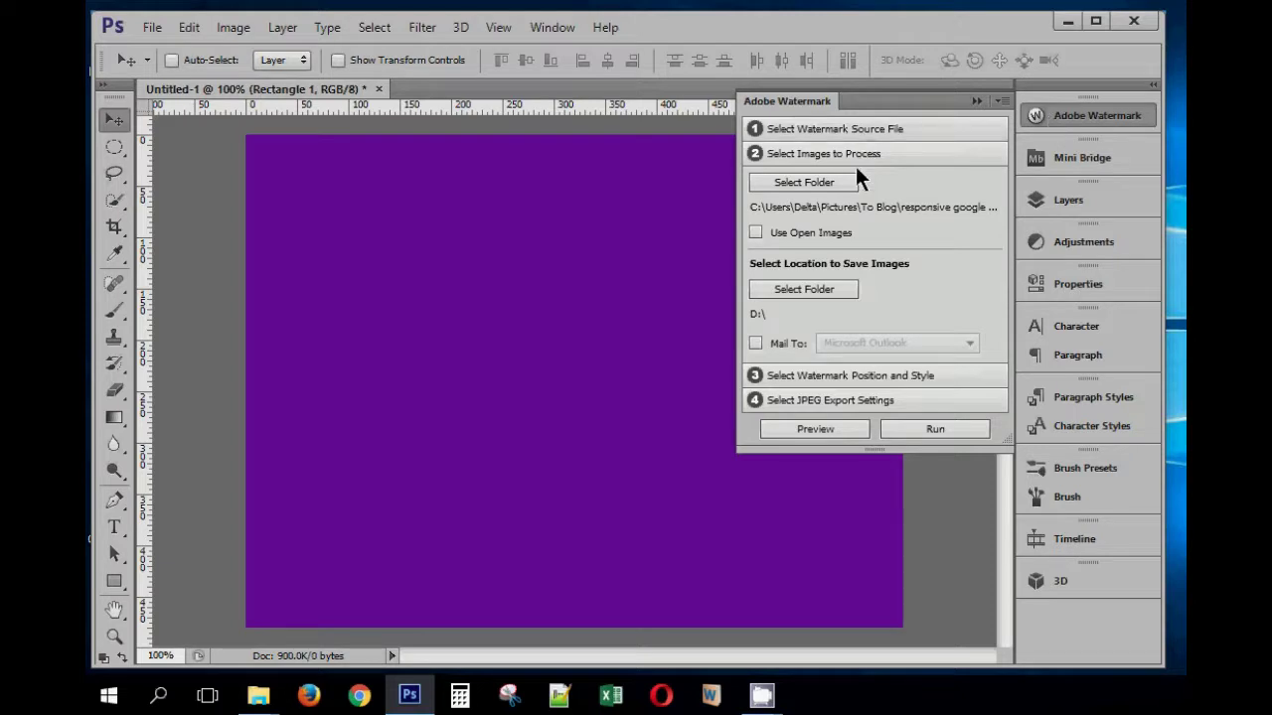
left_click(977, 100)
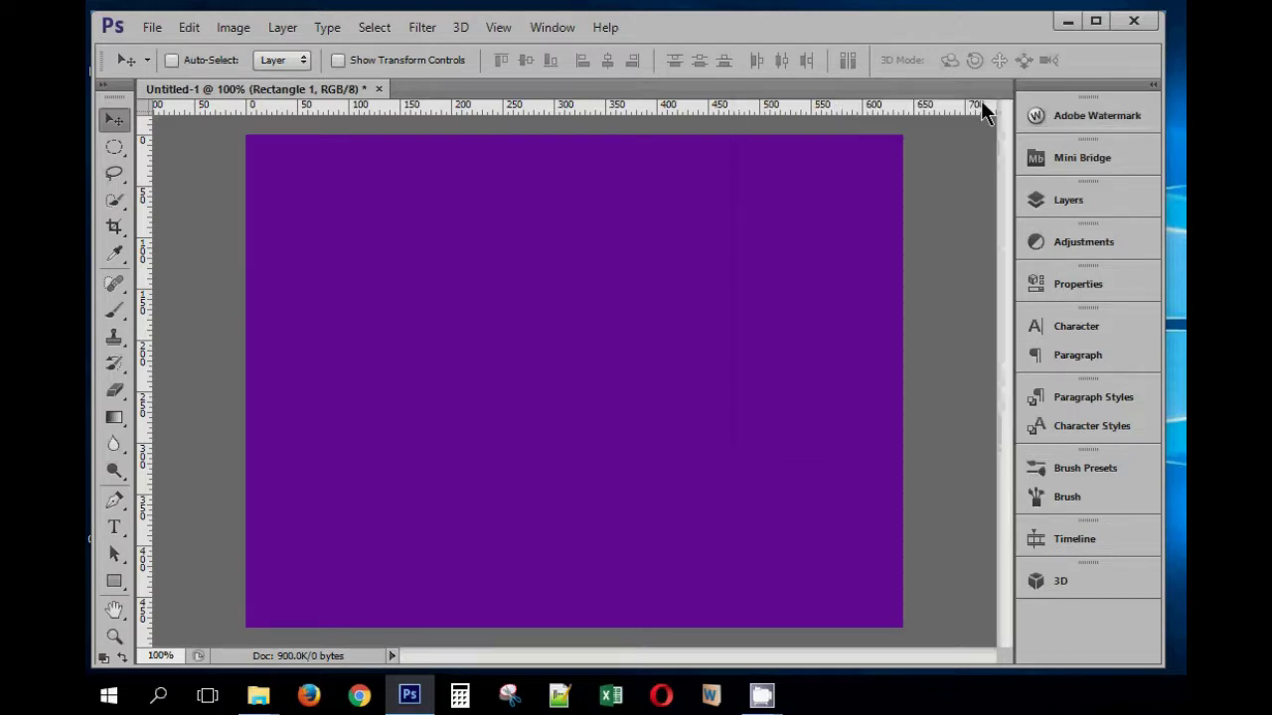
left_click(379, 88)
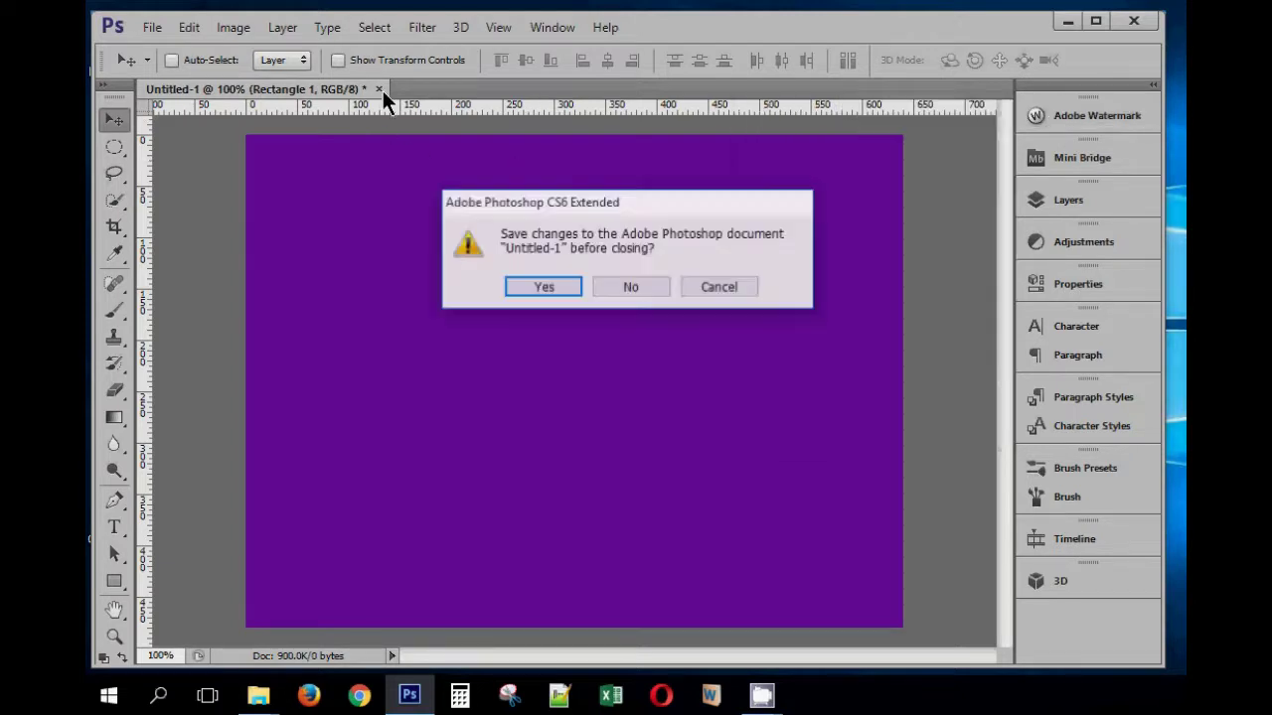
left_click(610, 278)
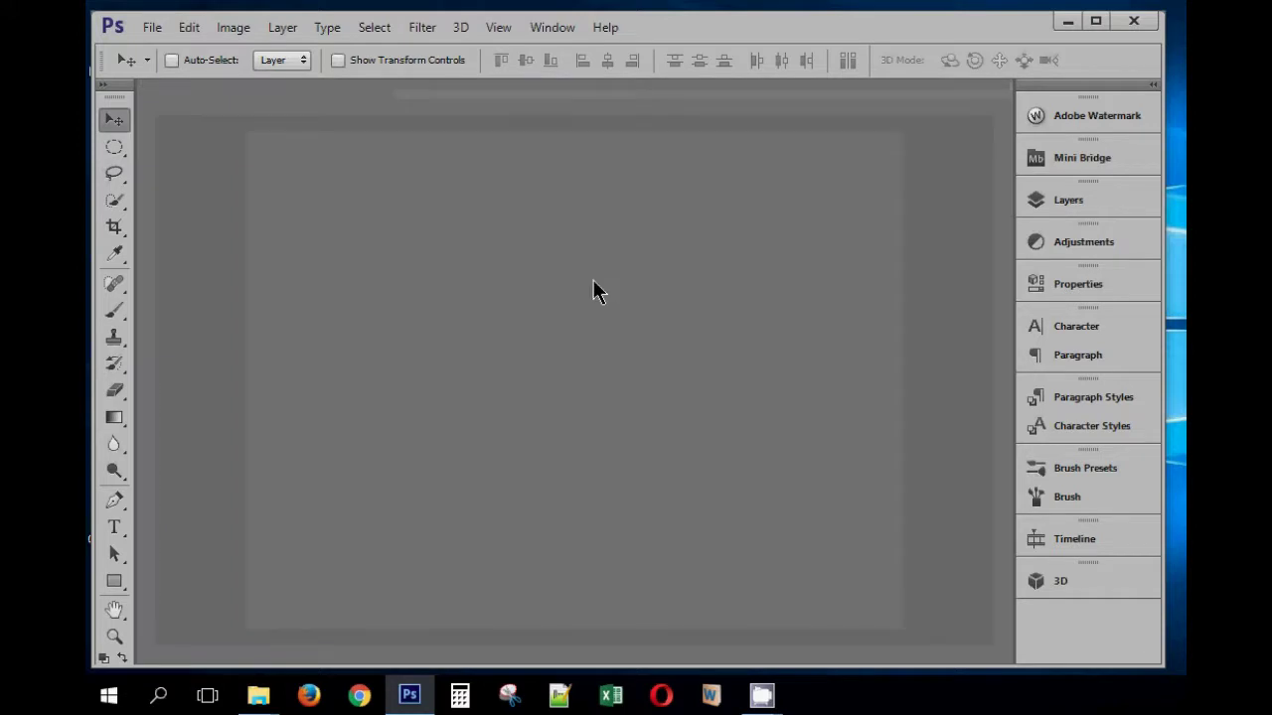
left_click(1045, 114)
Launch Extension Manager CS6 from a Start search for 'extension', remove Adobe Watermark, and close it.
left_click(1045, 114)
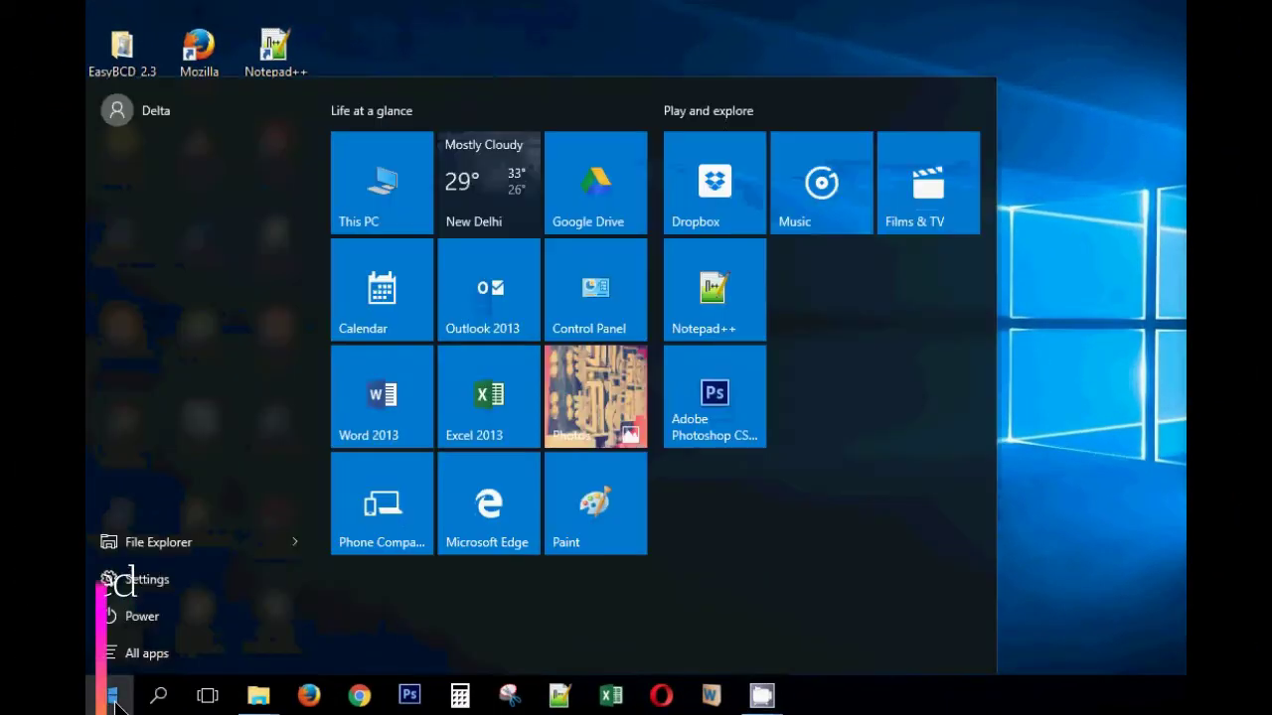
type("extension")
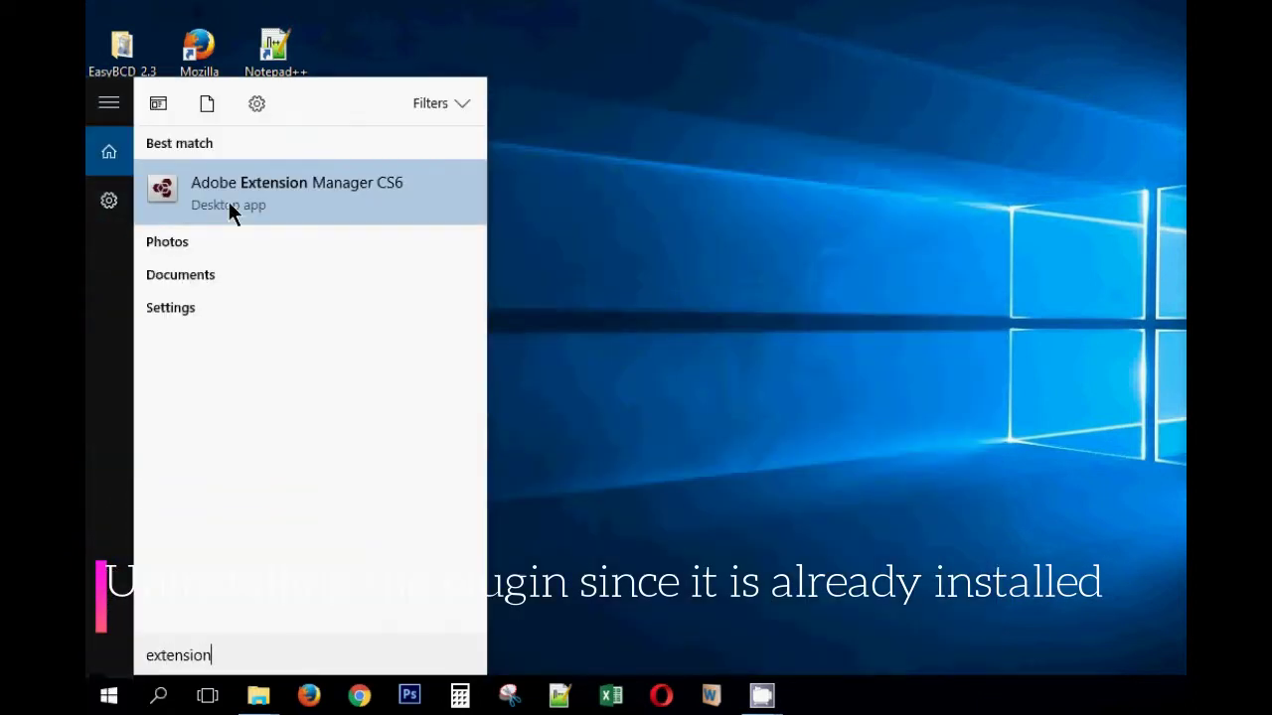
left_click(242, 182)
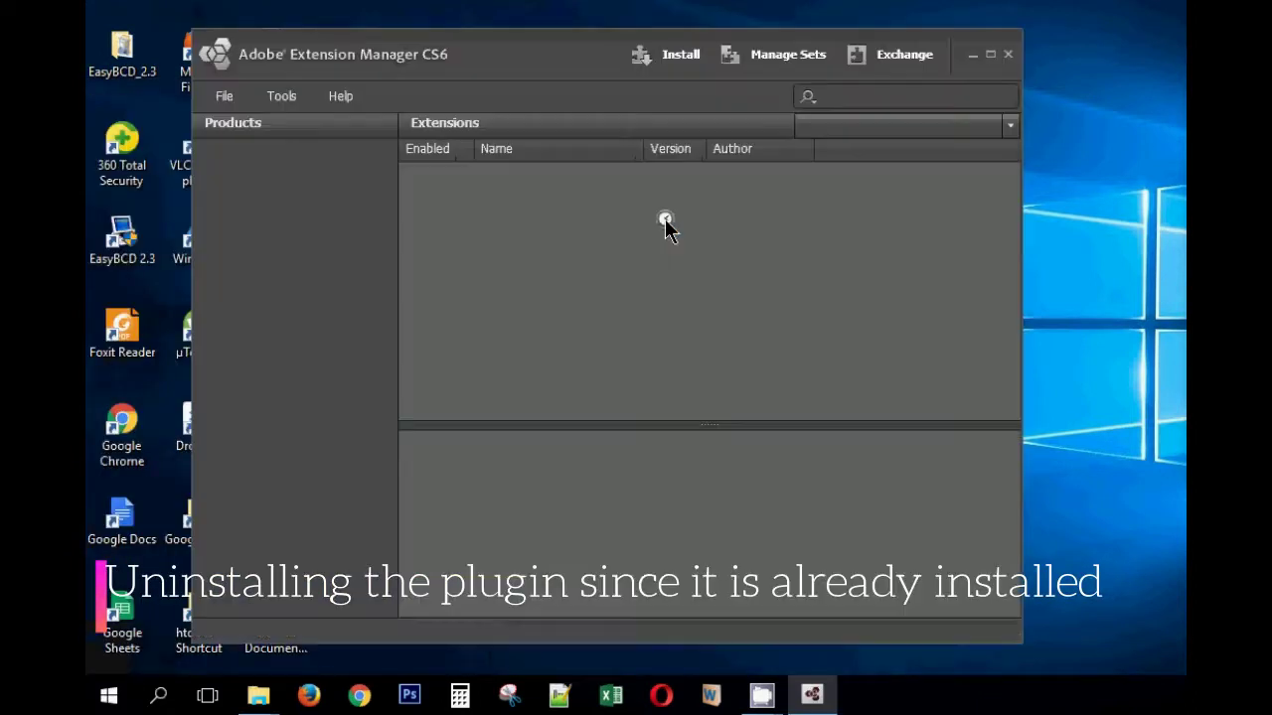
left_click(946, 413)
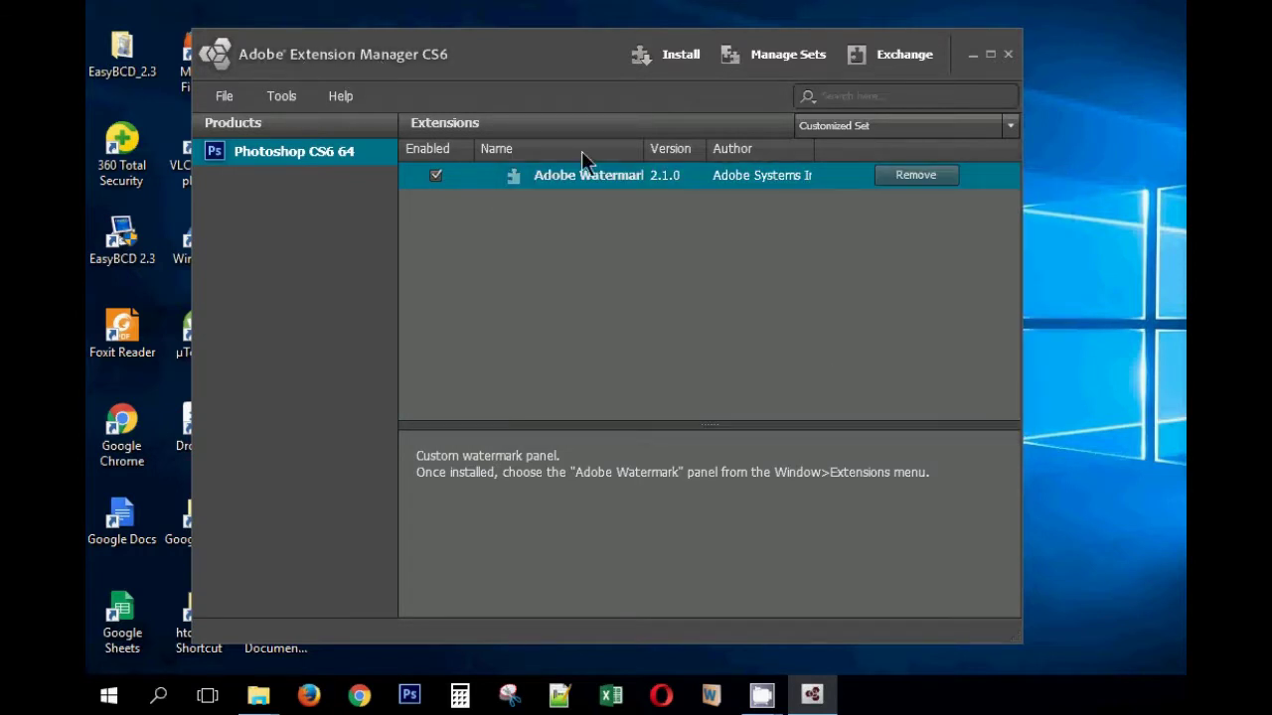
left_click(925, 176)
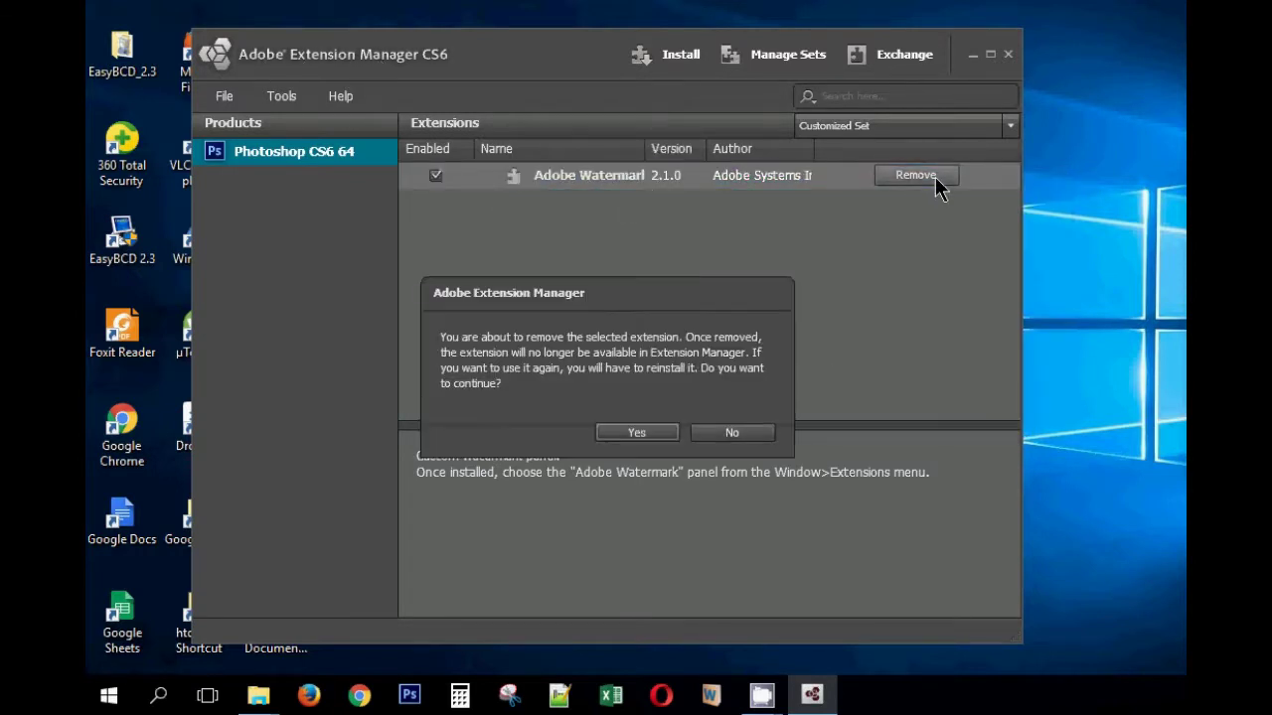
left_click(648, 432)
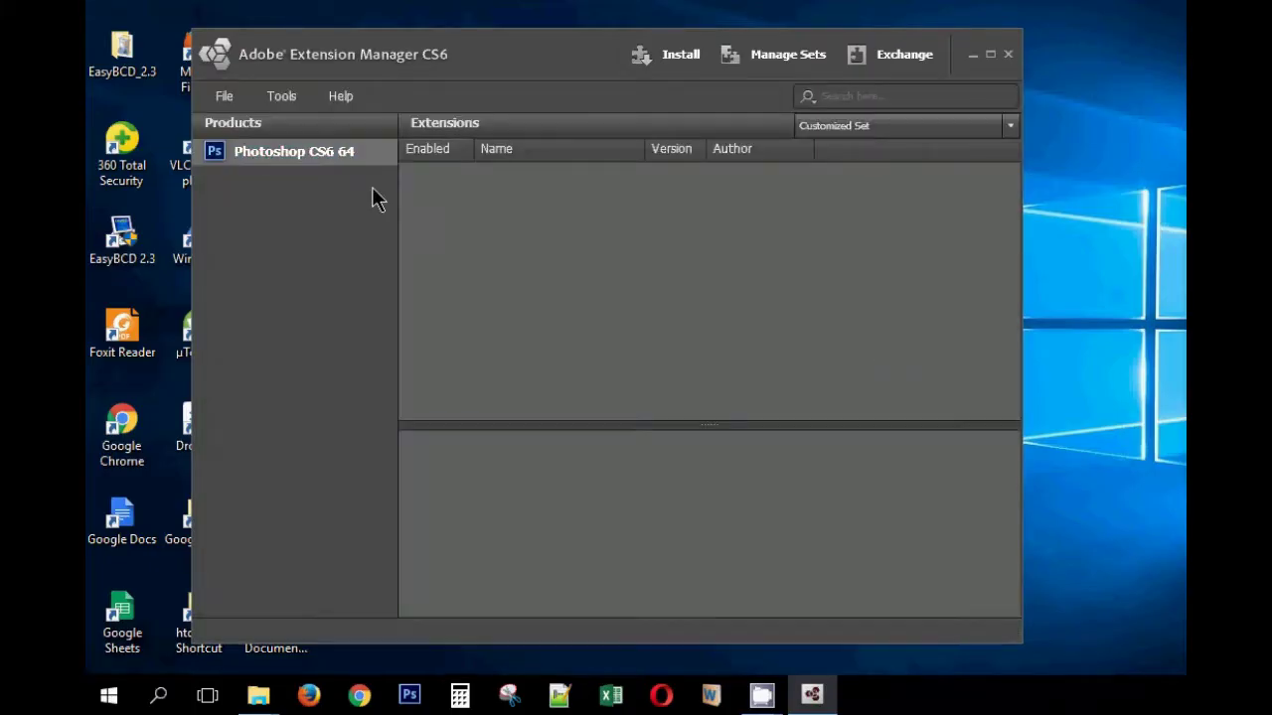
left_click(1009, 55)
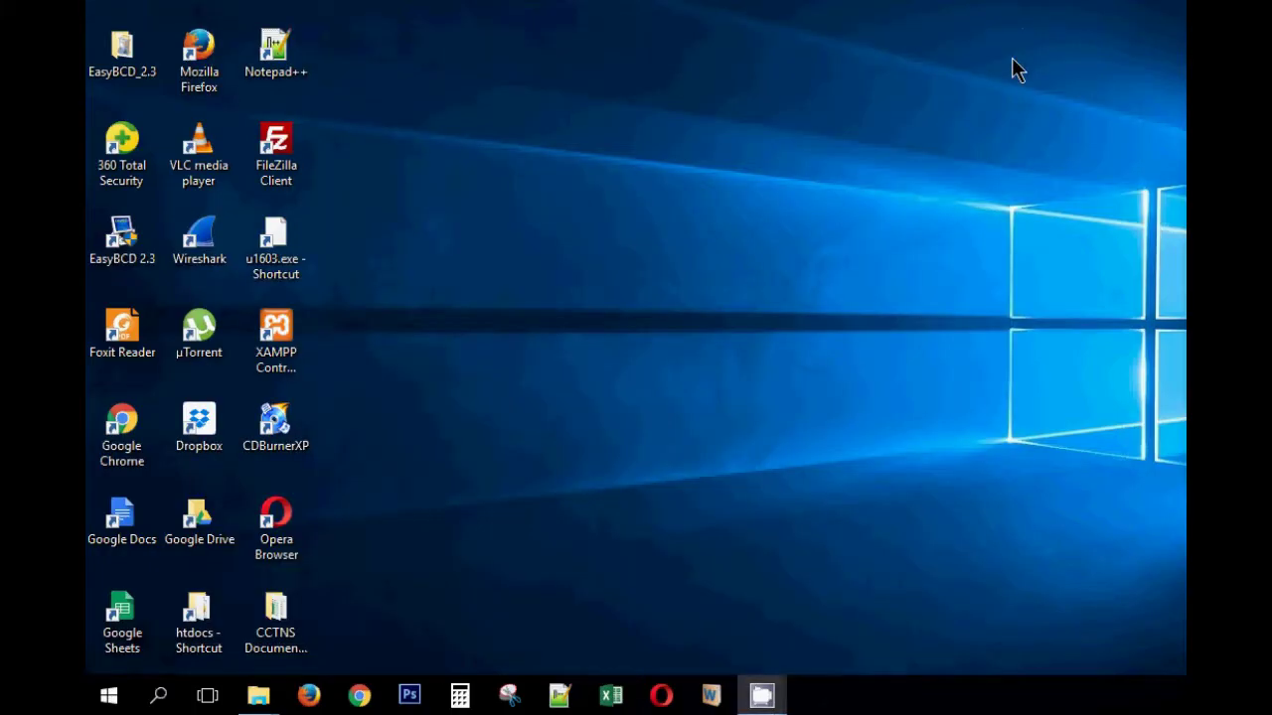
right_click(499, 215)
left_click(522, 266)
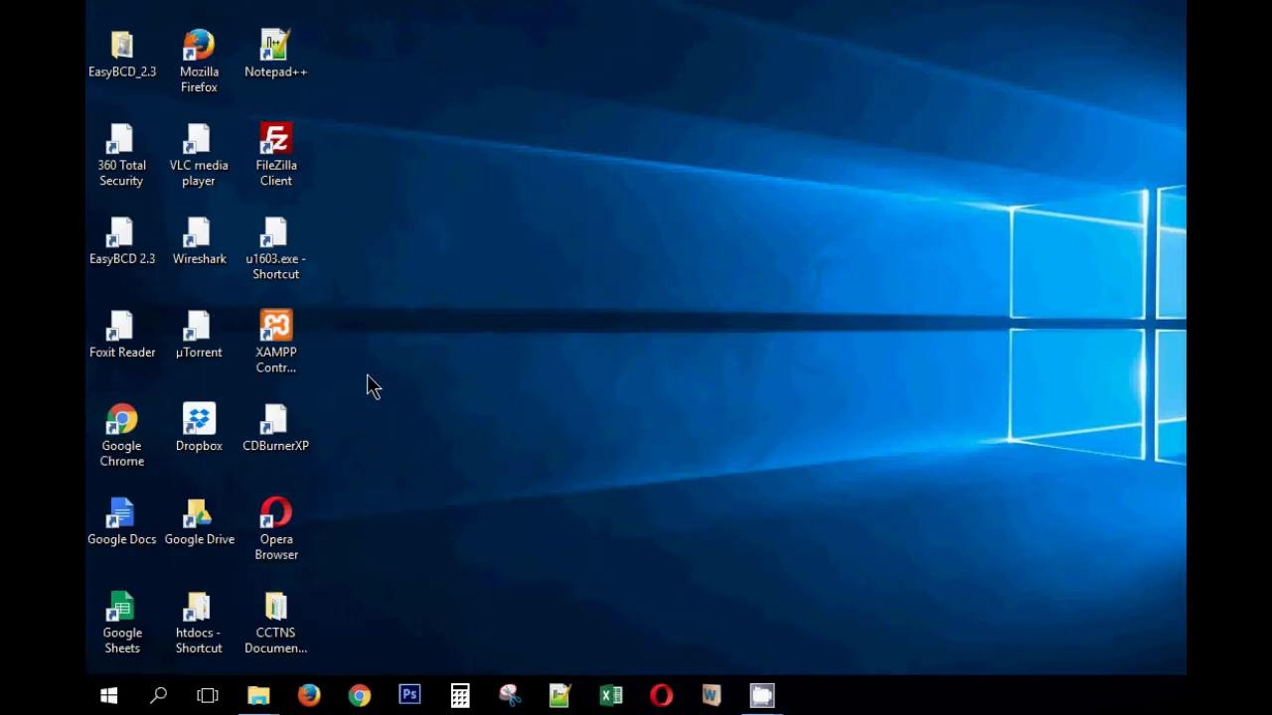
left_click(415, 706)
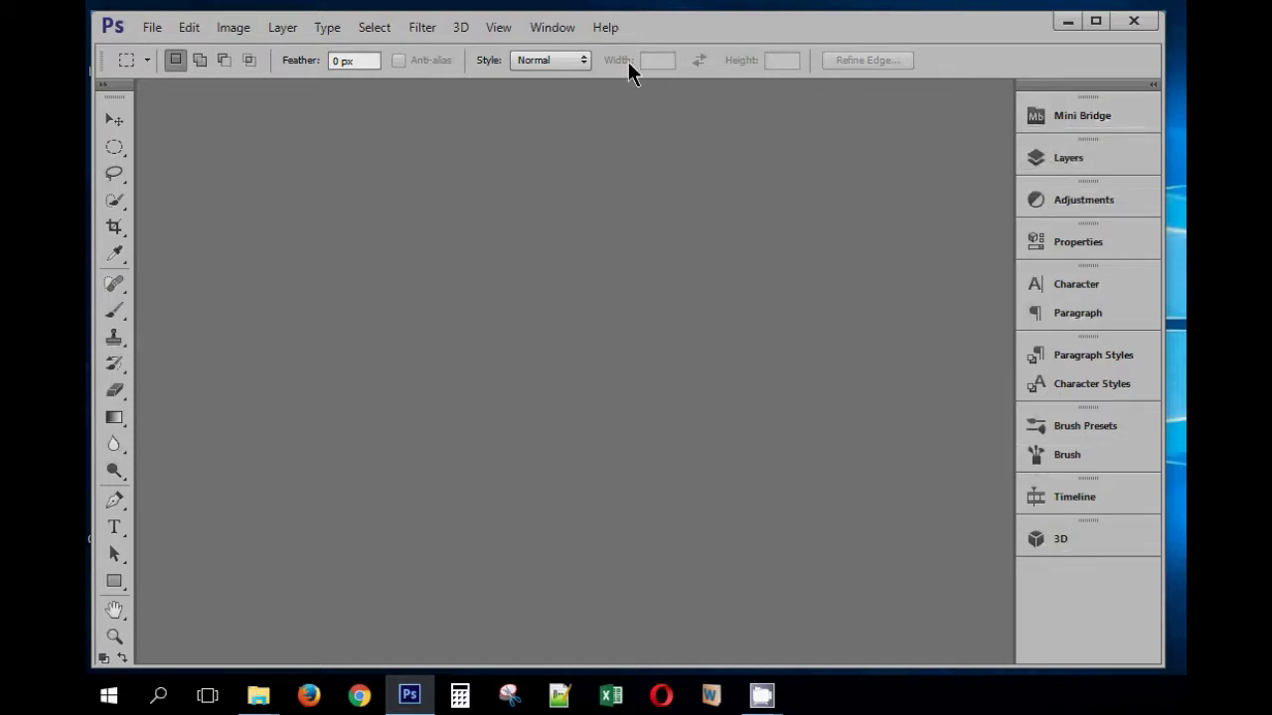
left_click(549, 29)
mouse_move(633, 103)
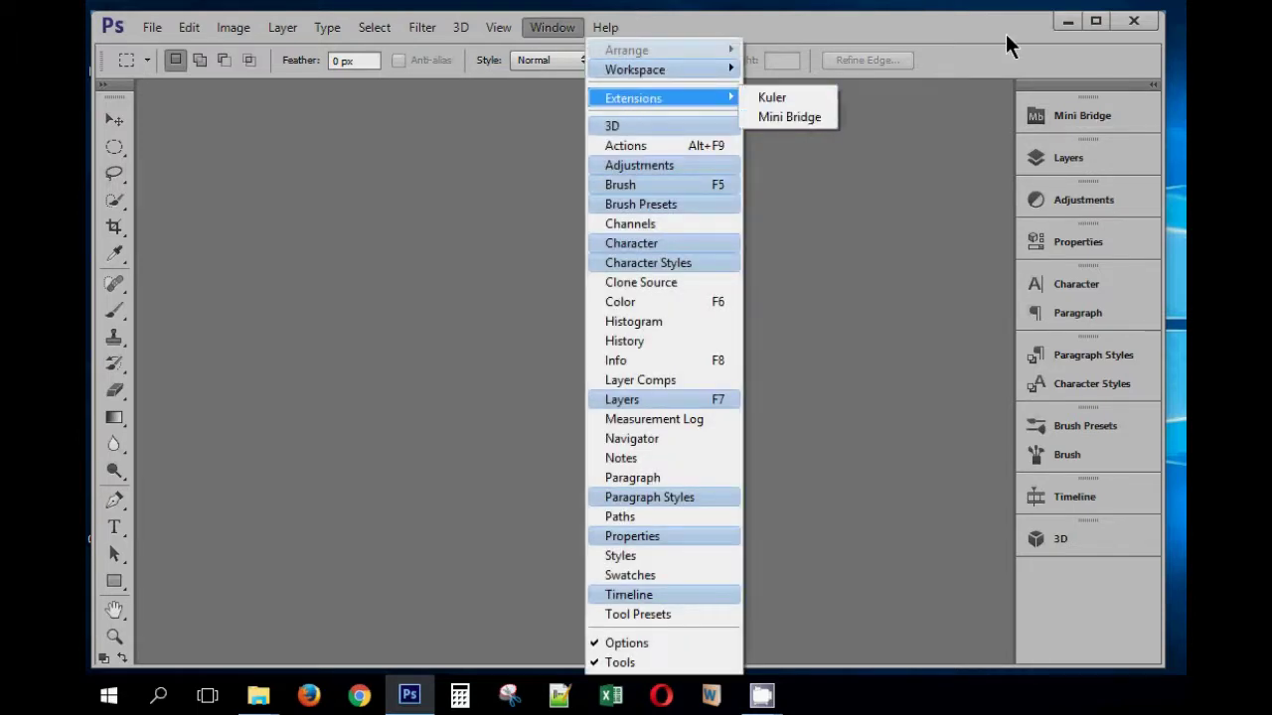
left_click(1138, 30)
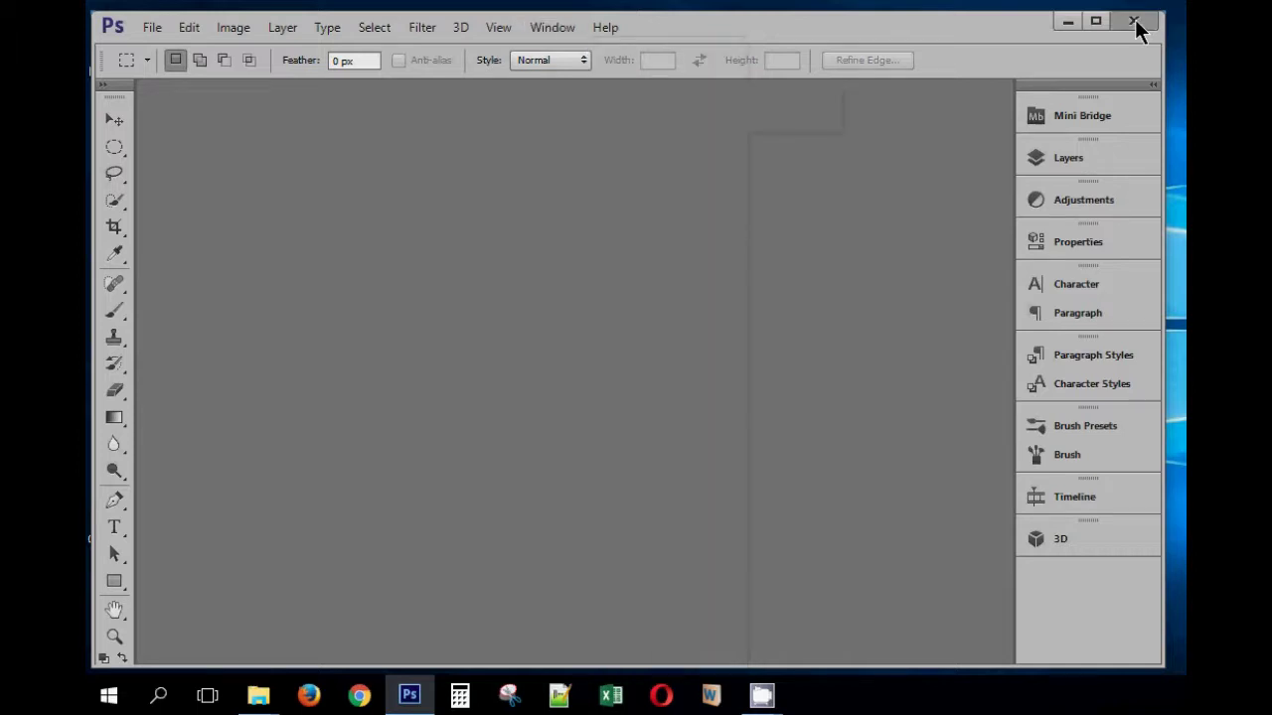
left_click(1138, 30)
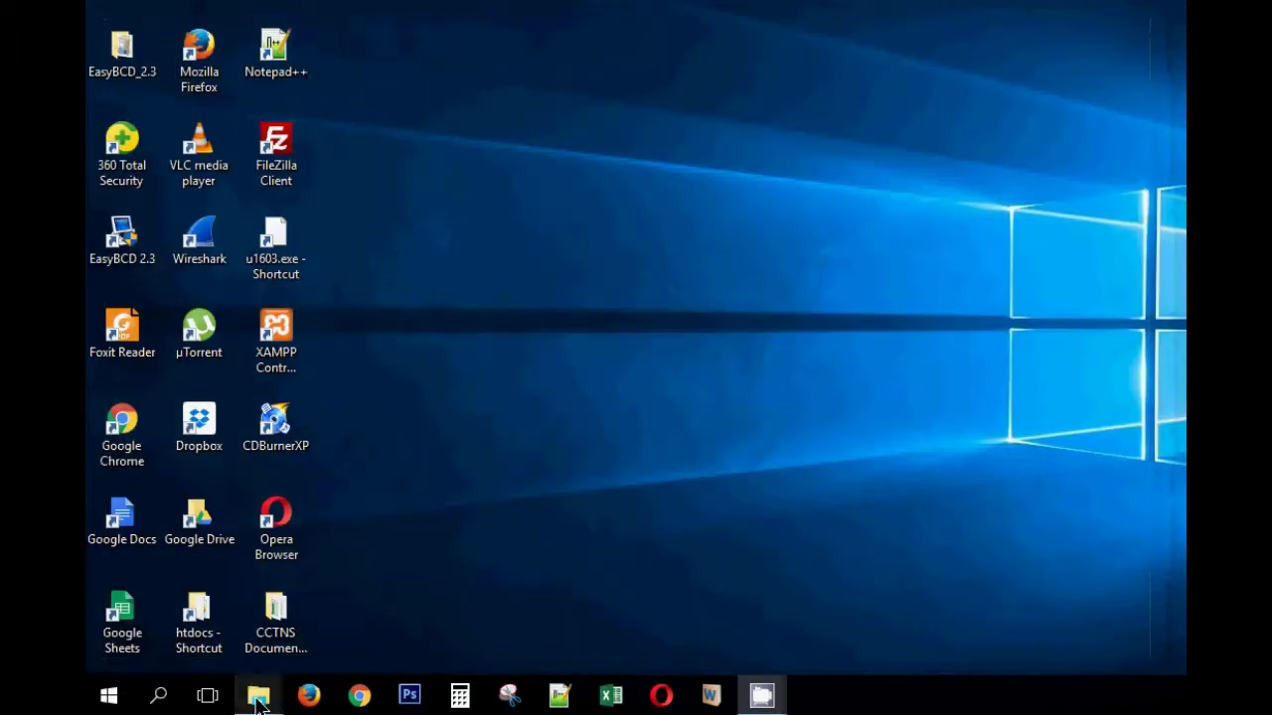
Extract Adobe_Watermark_2.1.0.zip in Downloads into its own folder.
mouse_move(257, 698)
left_click(367, 611)
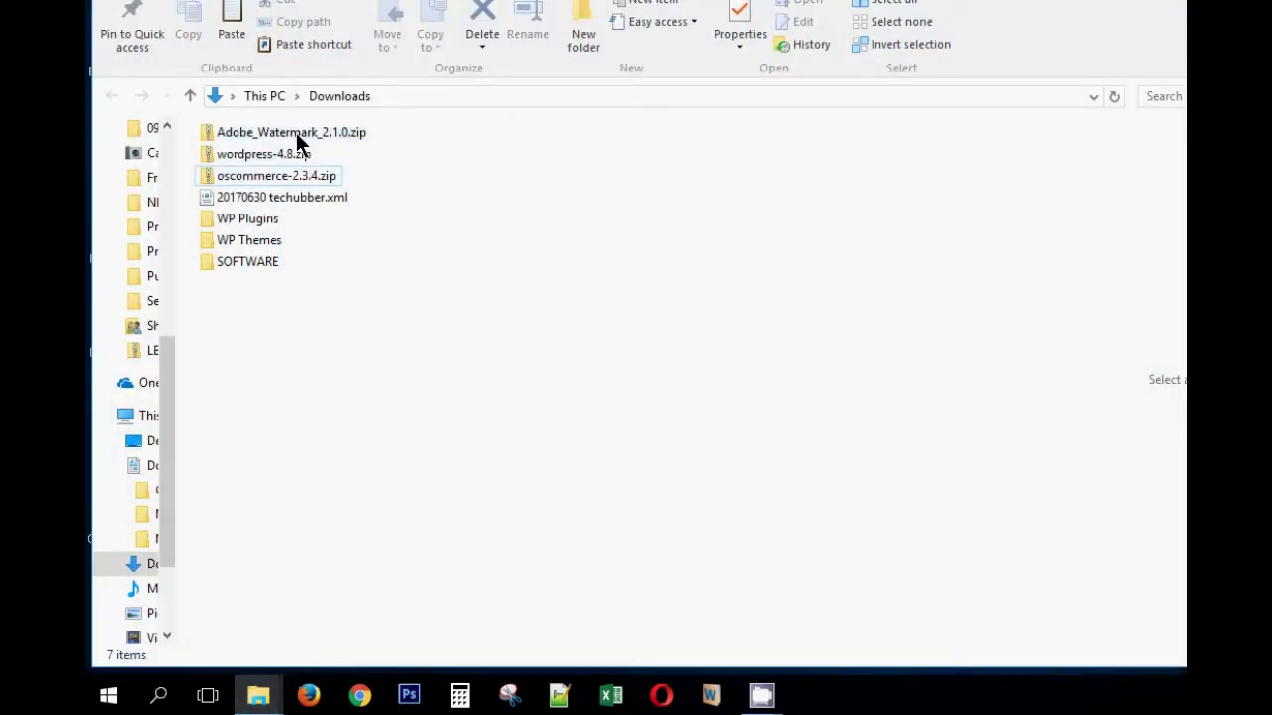
left_click(298, 133)
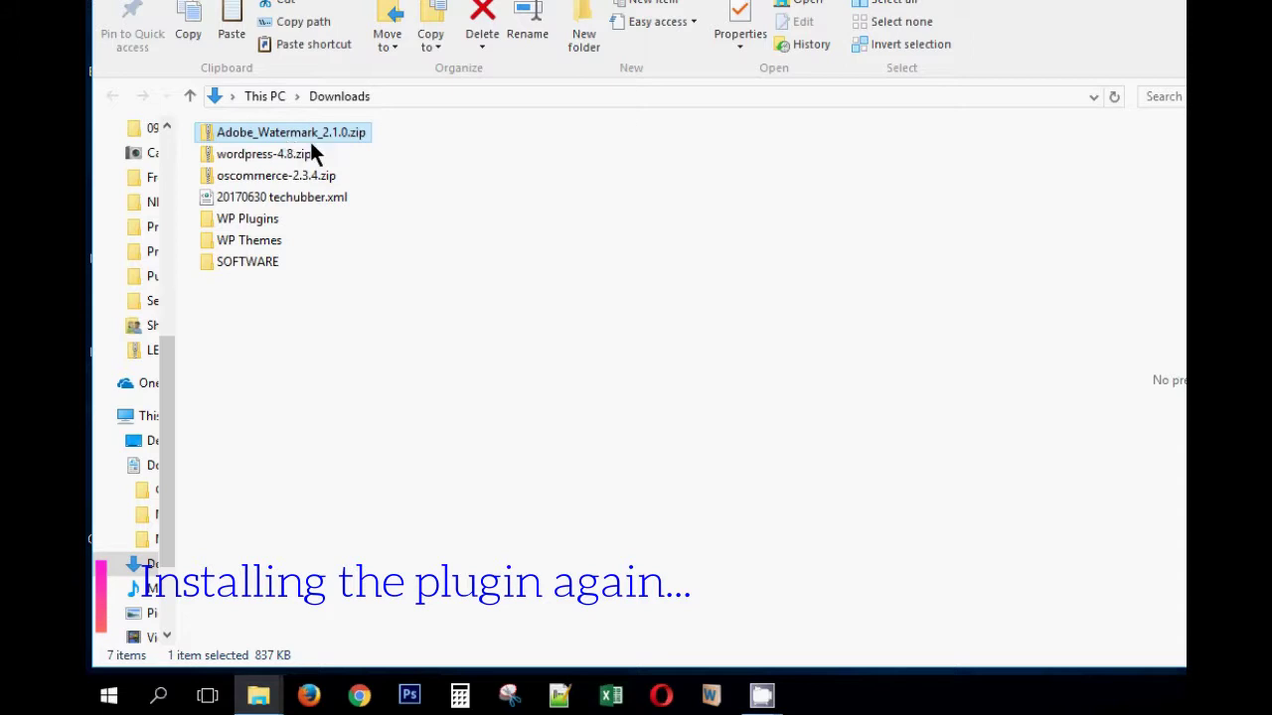
right_click(311, 138)
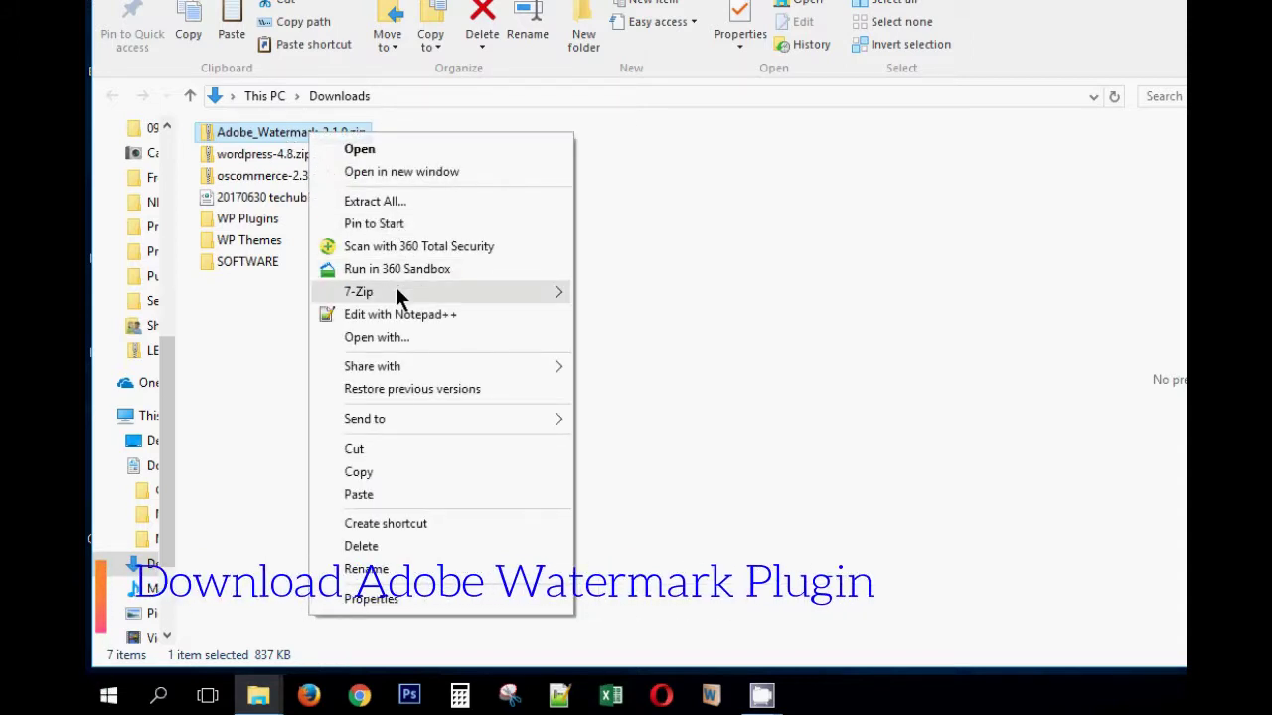
mouse_move(398, 292)
left_click(655, 359)
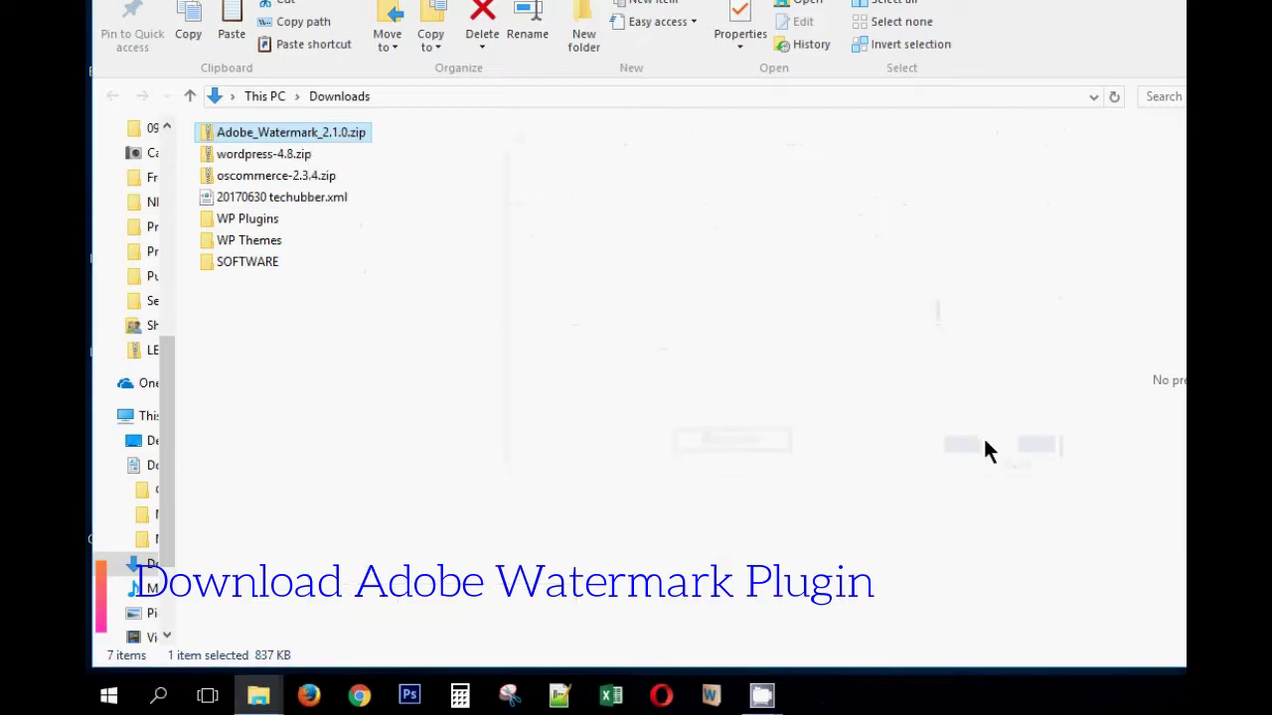
Open the extracted Adobe_Watermark_2.1.0 folder and select Adobe Watermark.zxp.
double_click(304, 283)
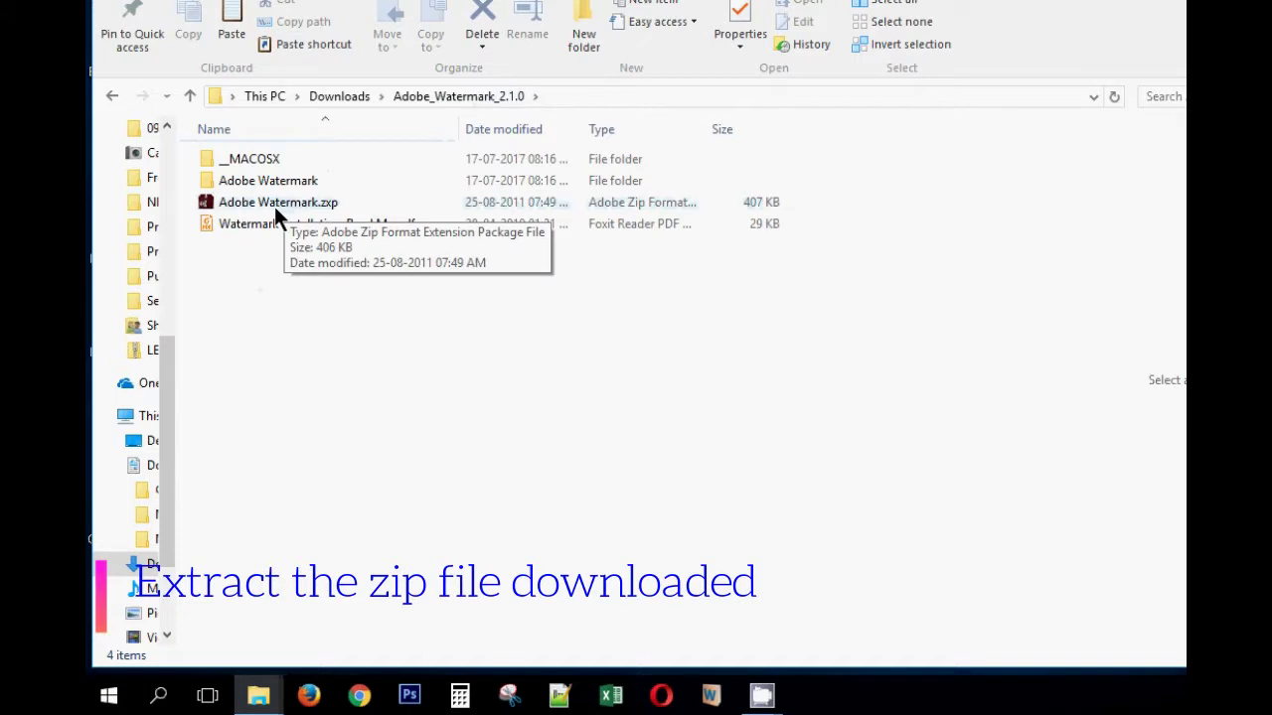
left_click(300, 207)
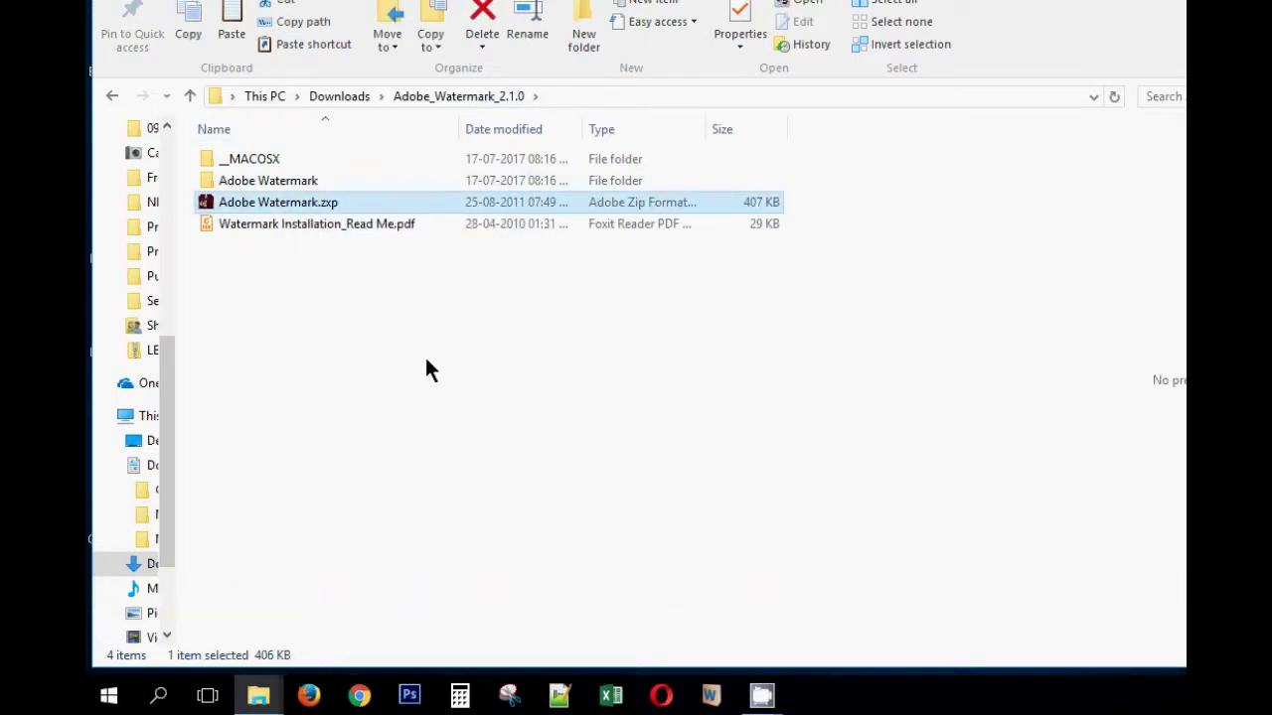
key("super")
key("super")
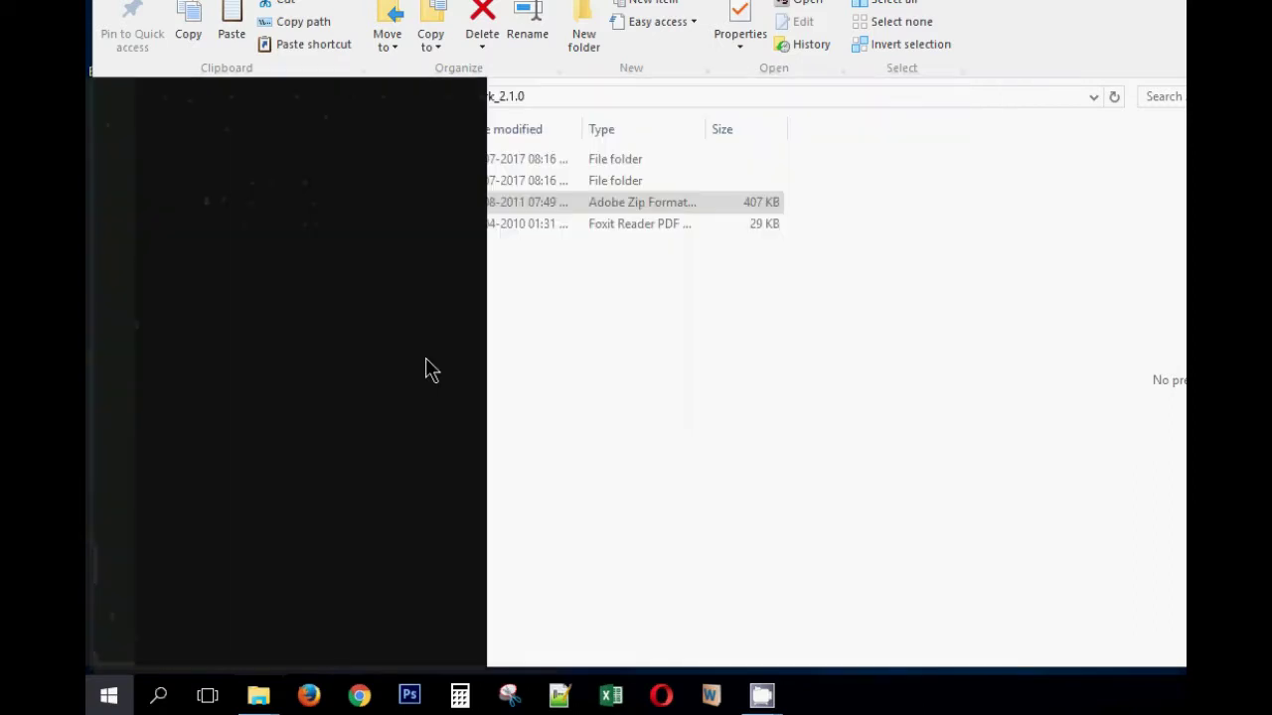
Search Start for 'extension' and launch Adobe Extension Manager CS6.
type("extne")
key("BackSpace")
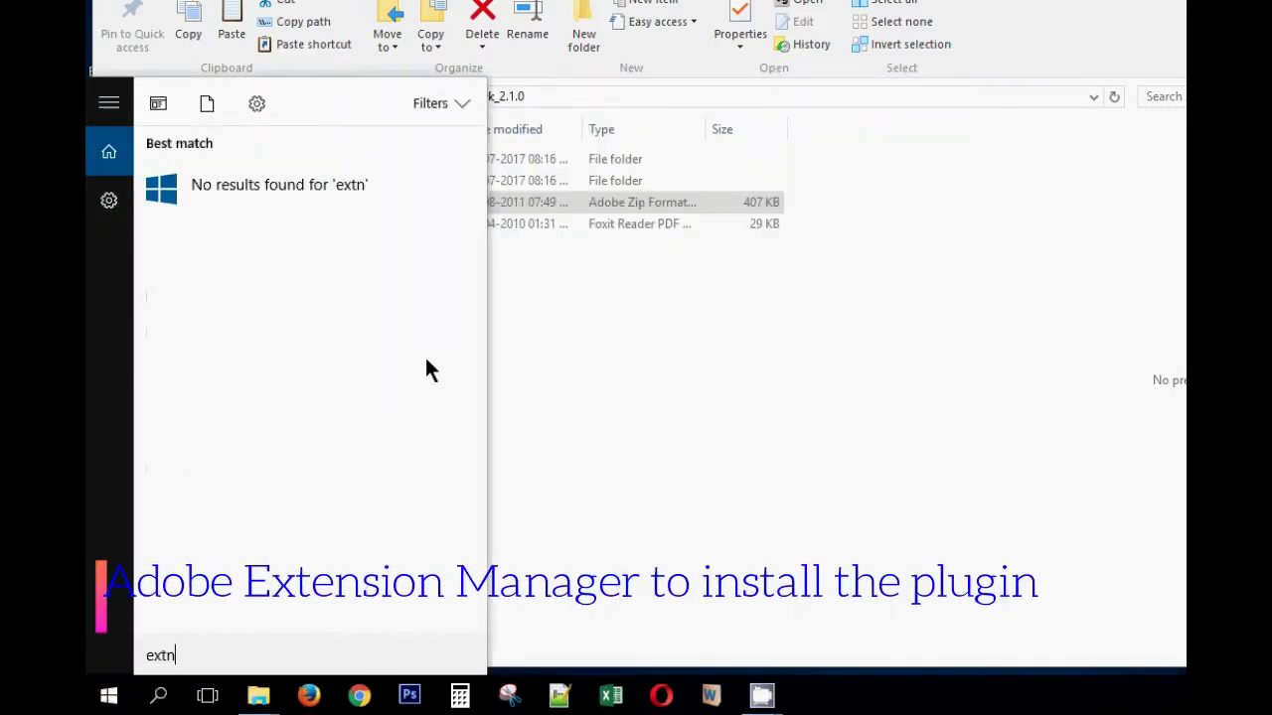
key("BackSpace")
type("ension")
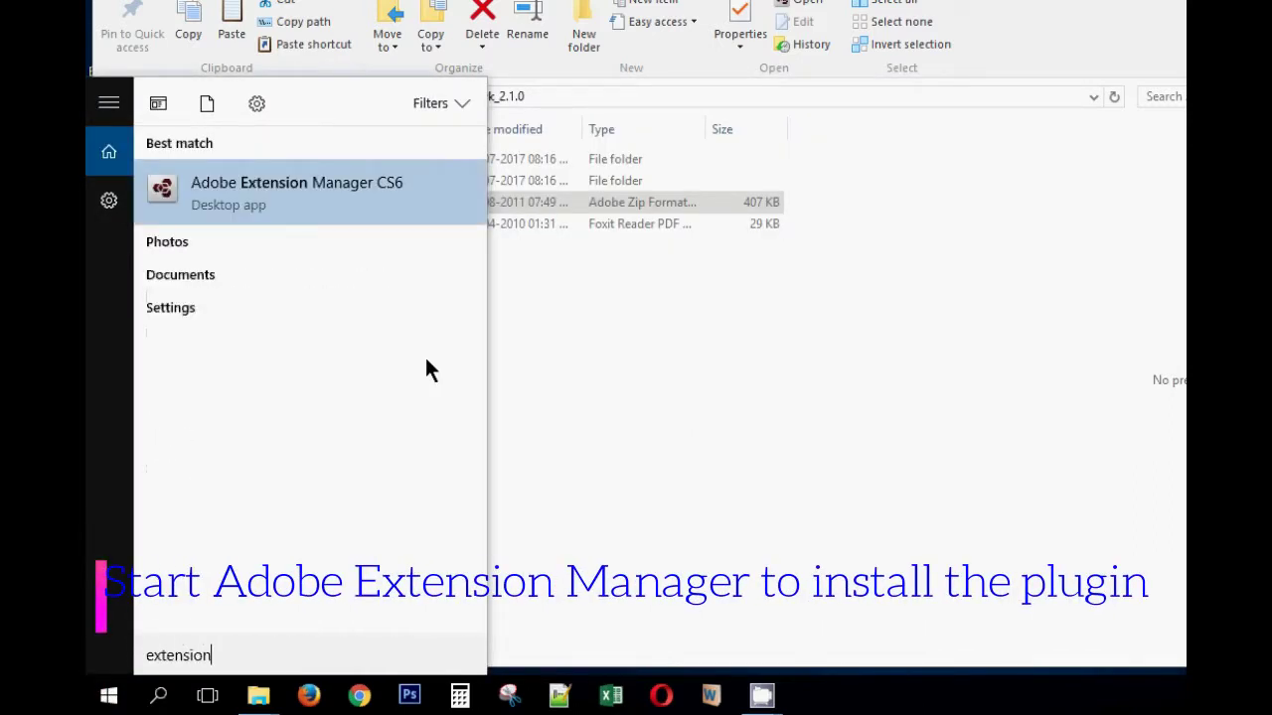
left_click(286, 203)
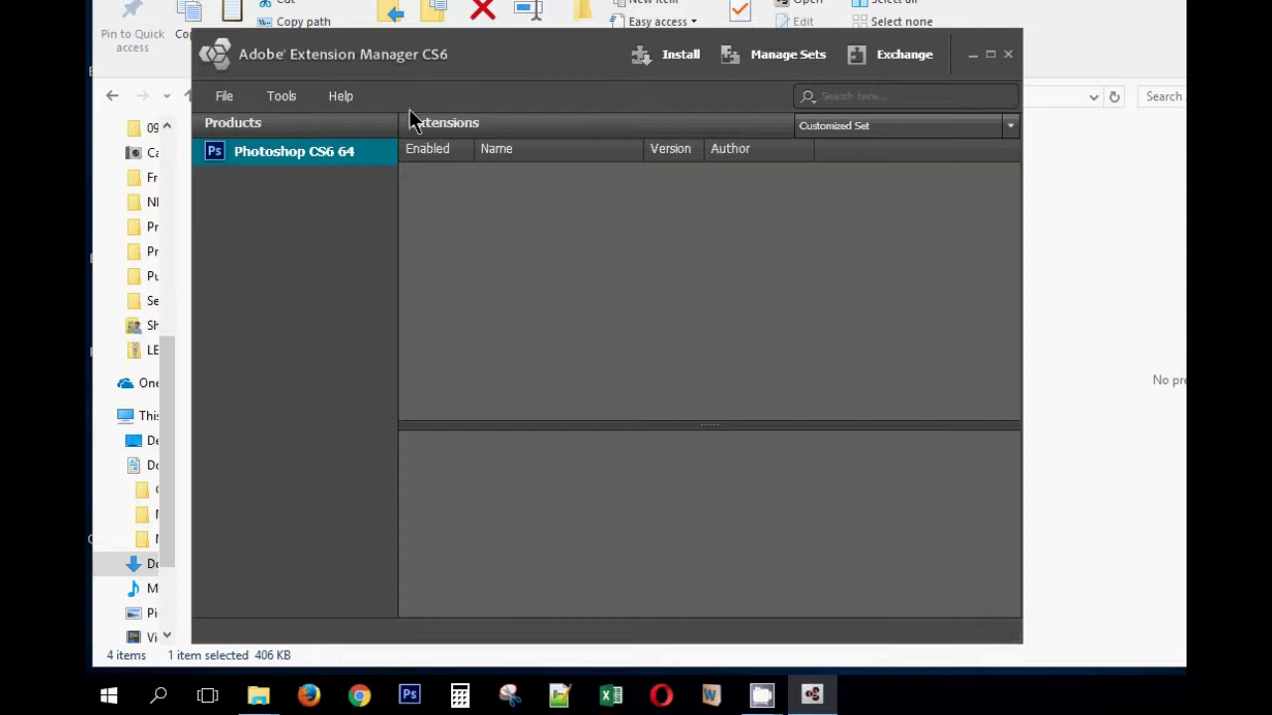
Install the Adobe Watermark.zxp package and accept its license agreement.
left_click(696, 62)
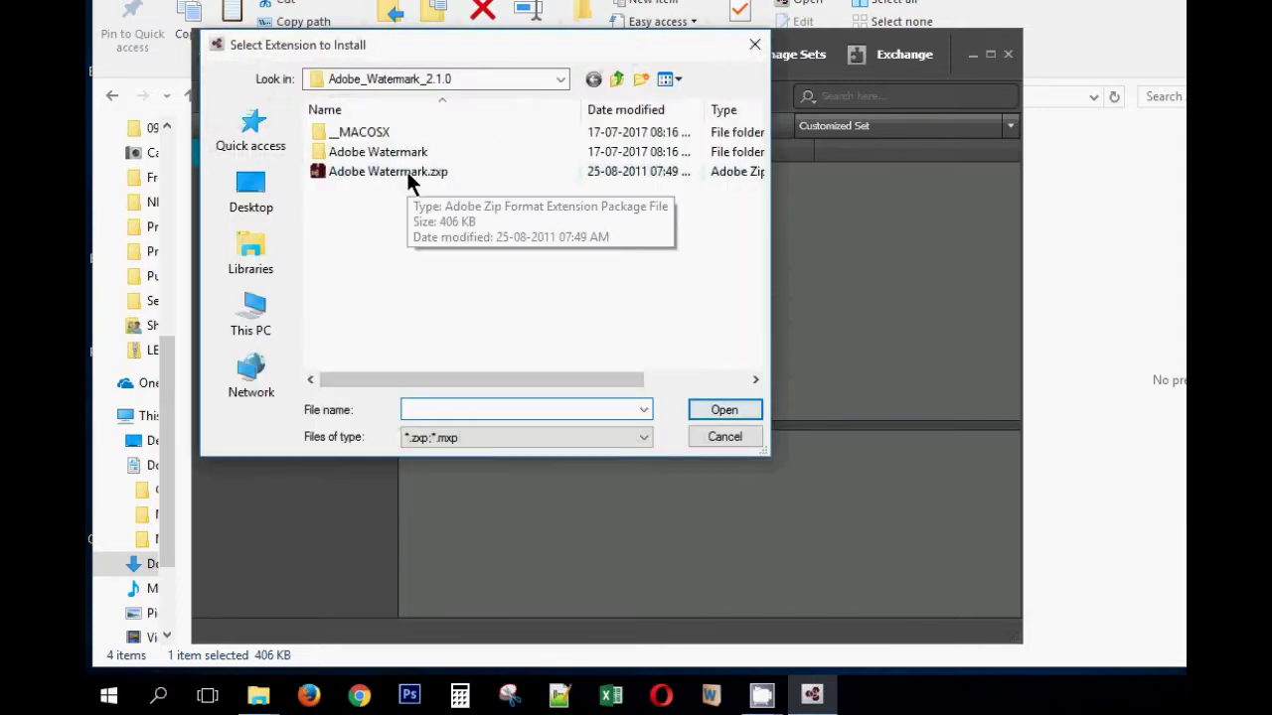
left_click(433, 177)
left_click(706, 409)
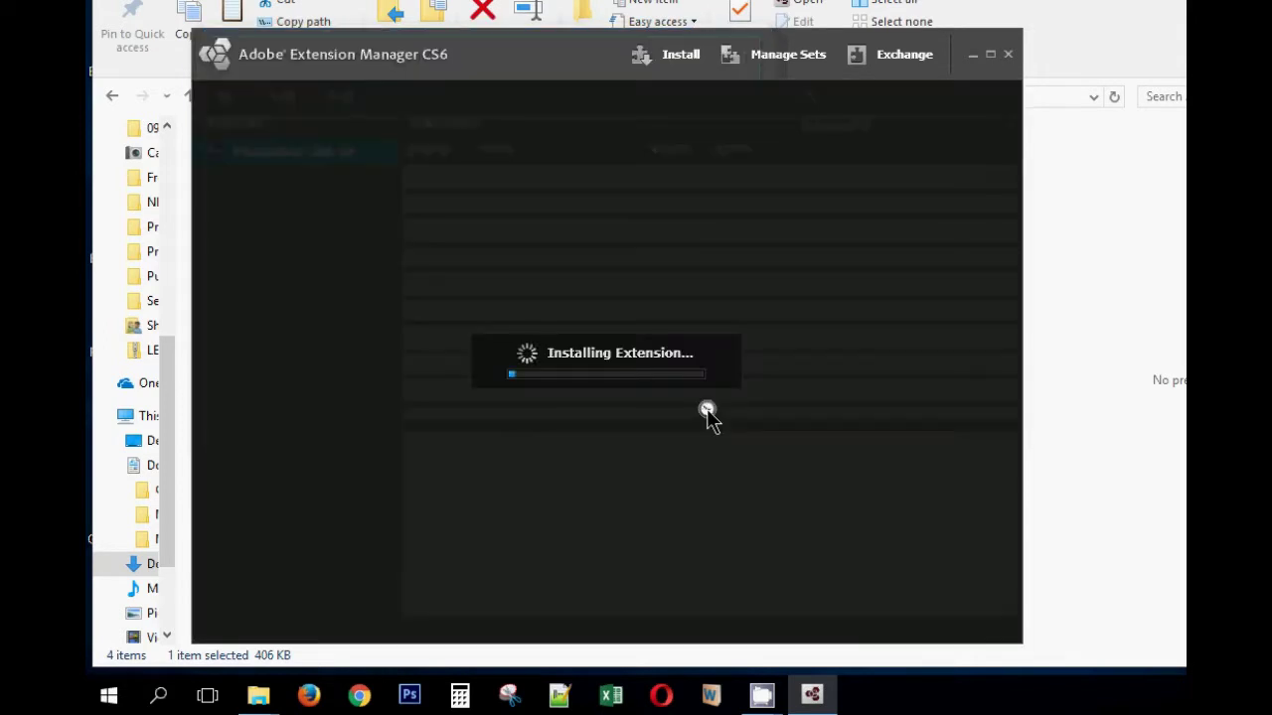
left_click(686, 527)
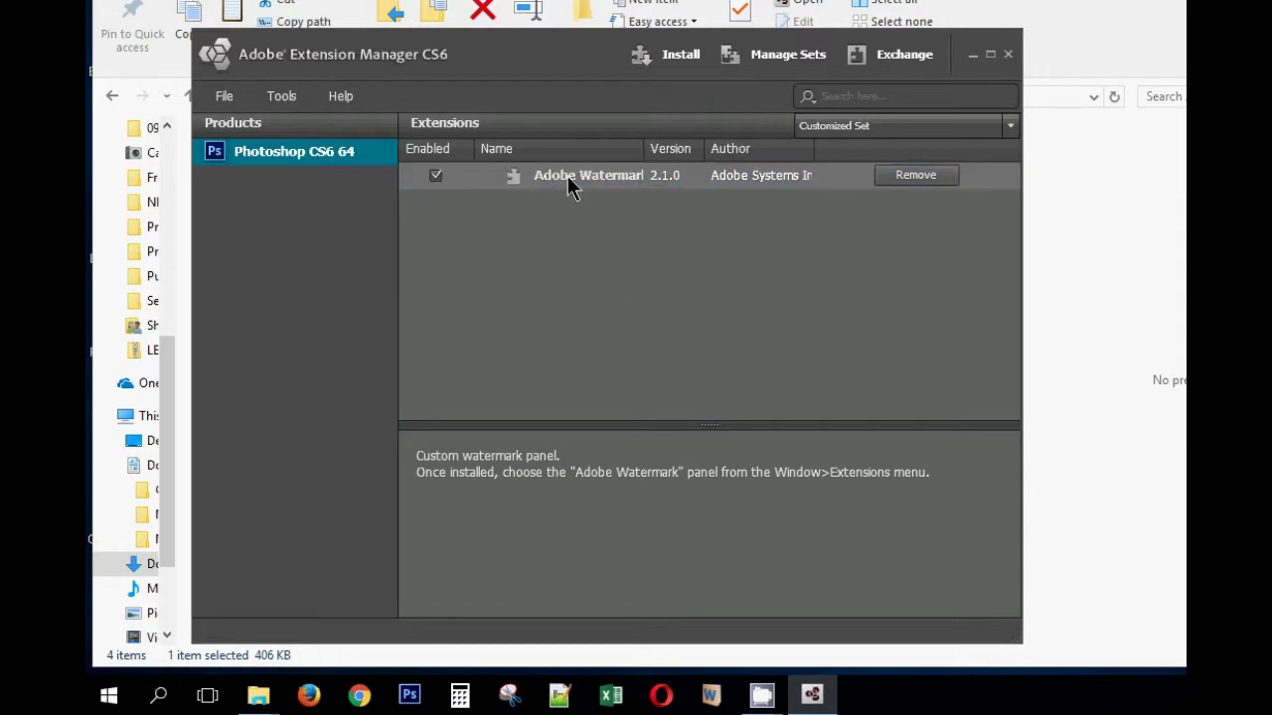
Close Extension Manager now that Adobe Watermark 2.1.0 is installed.
left_click(1008, 54)
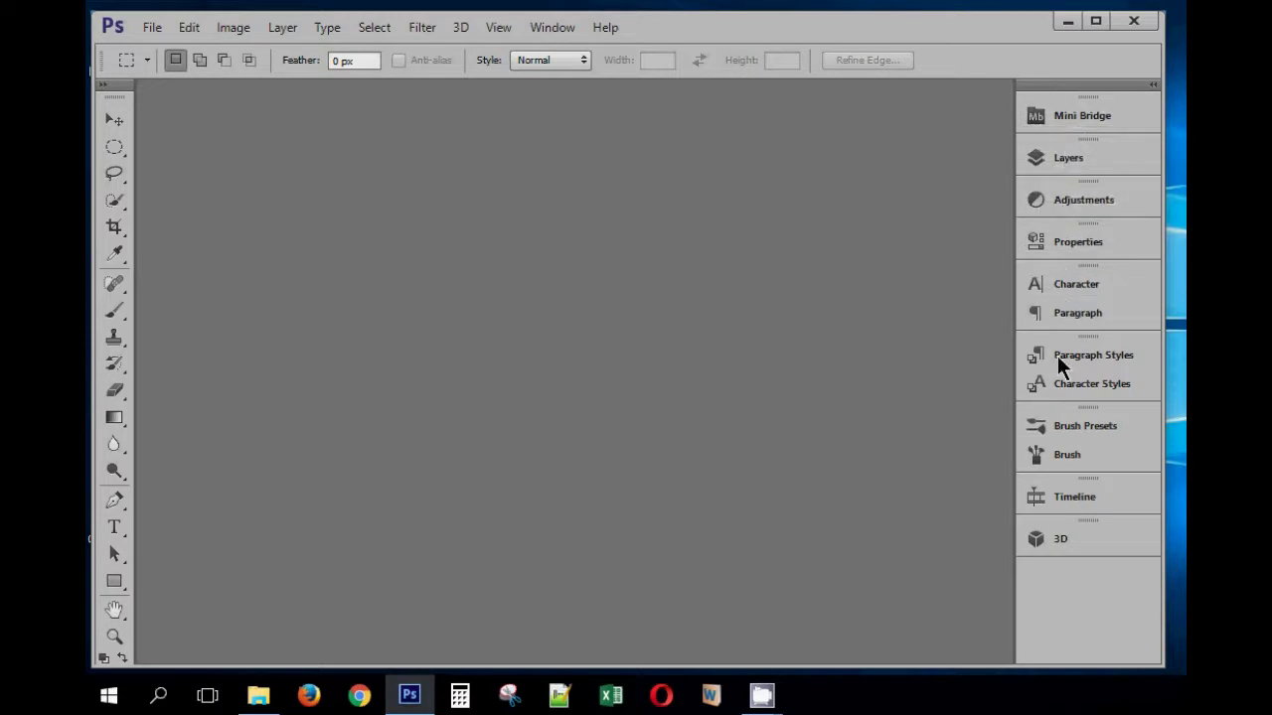
Show Adobe Watermark via Window > Extensions and dock its collapsed button at the top, above Mini Bridge.
left_click(557, 28)
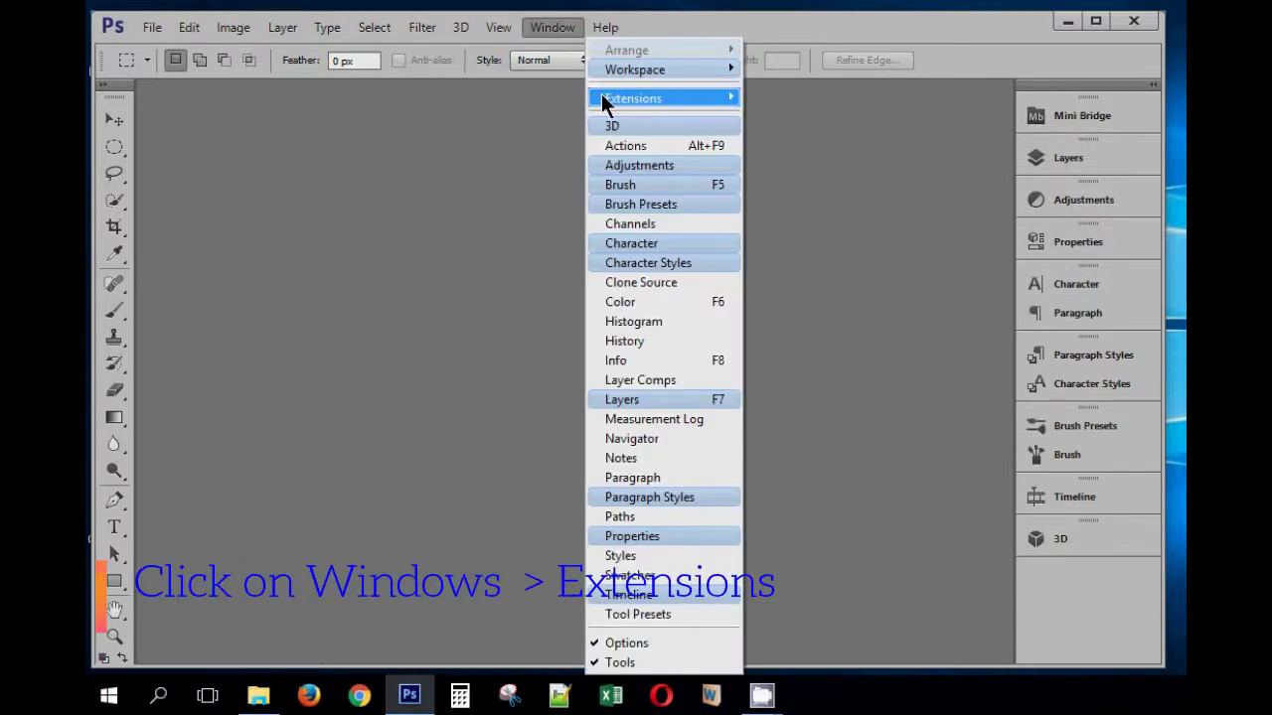
mouse_move(609, 100)
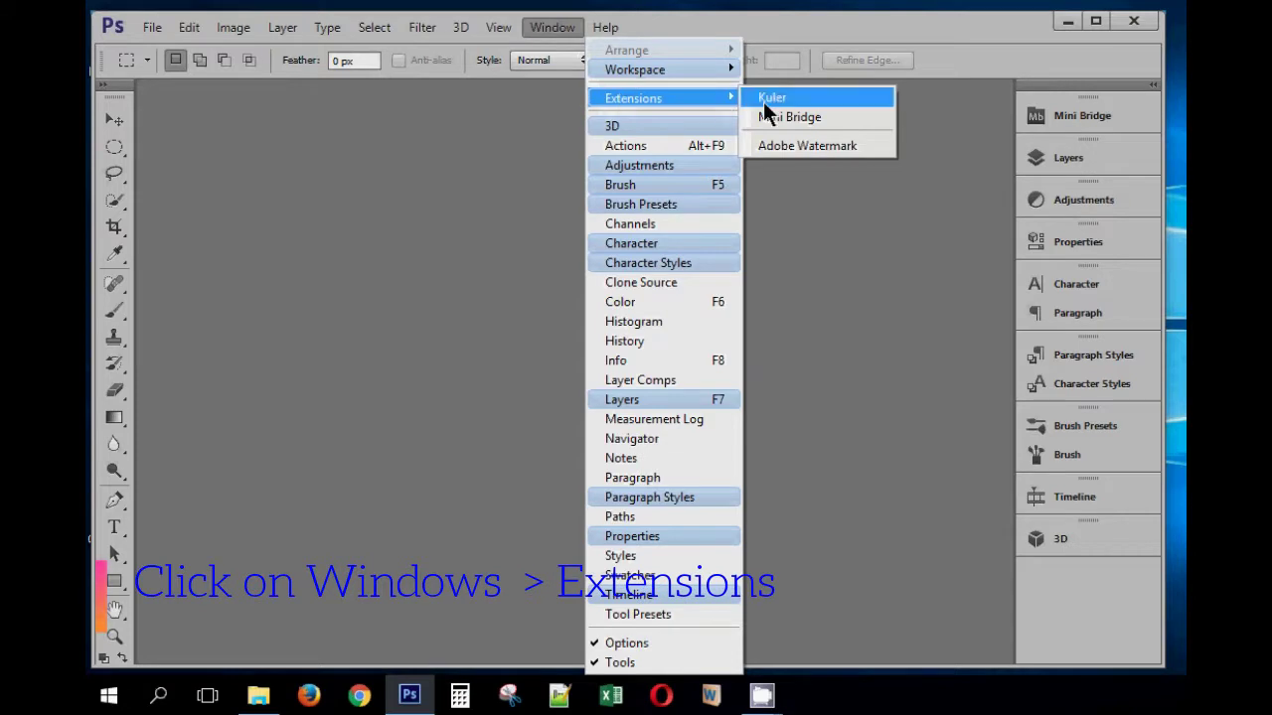
left_click(838, 150)
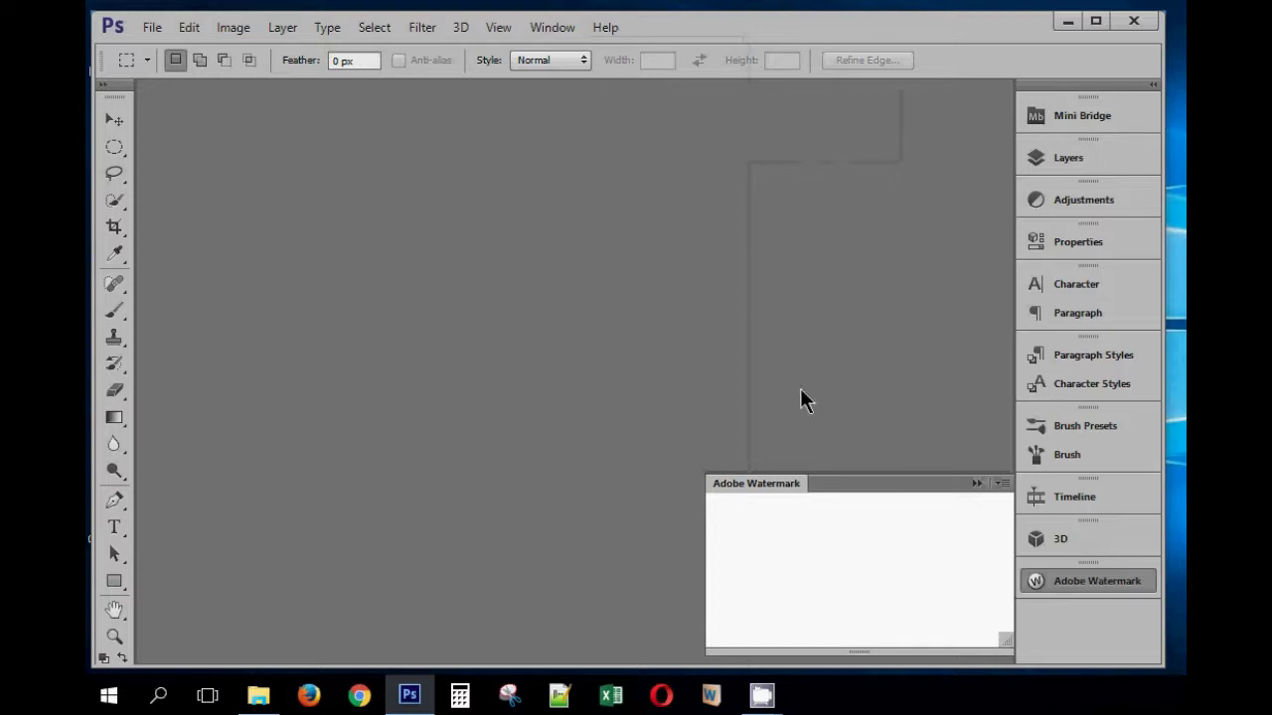
left_click(1063, 586)
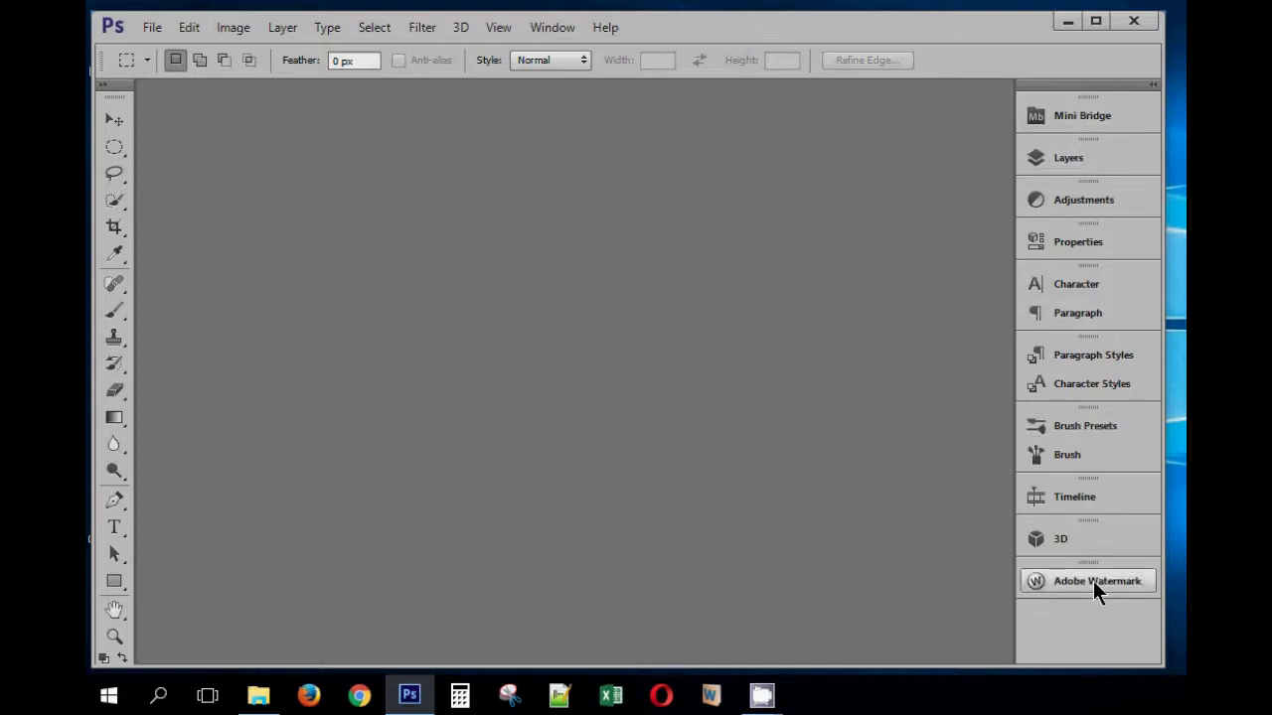
left_click_drag(1093, 580, 1088, 94)
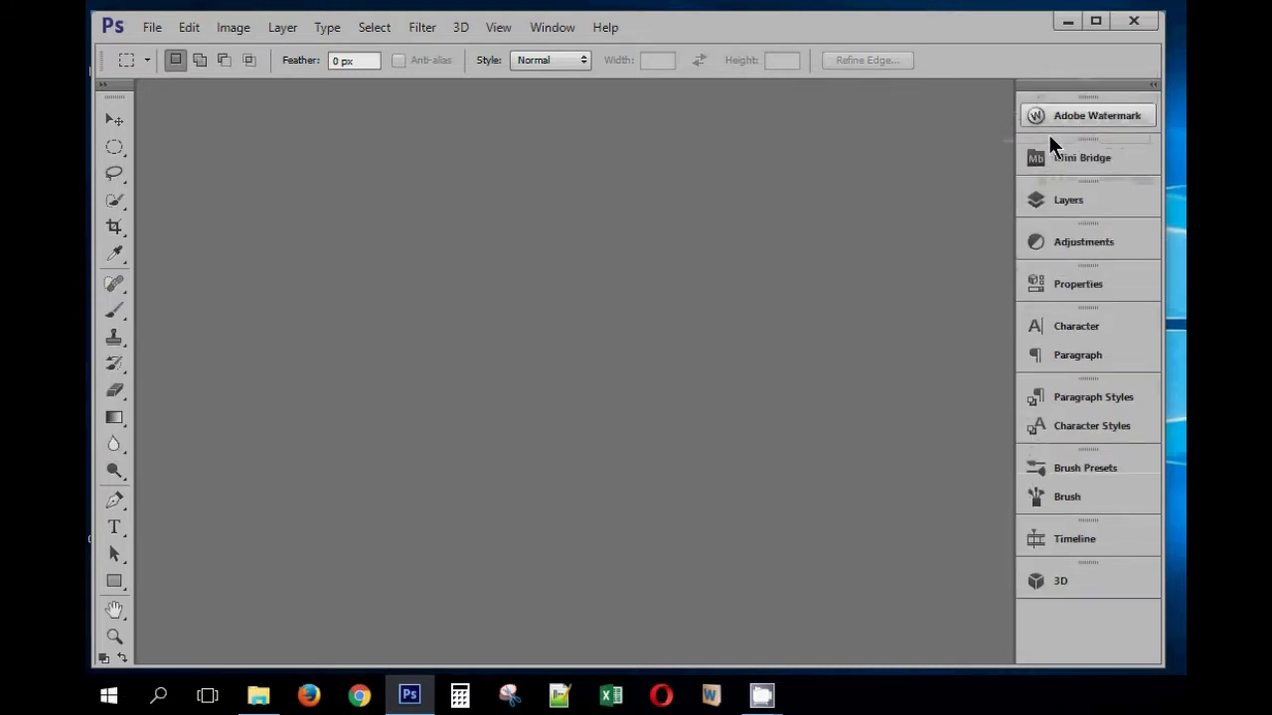
left_click(1052, 116)
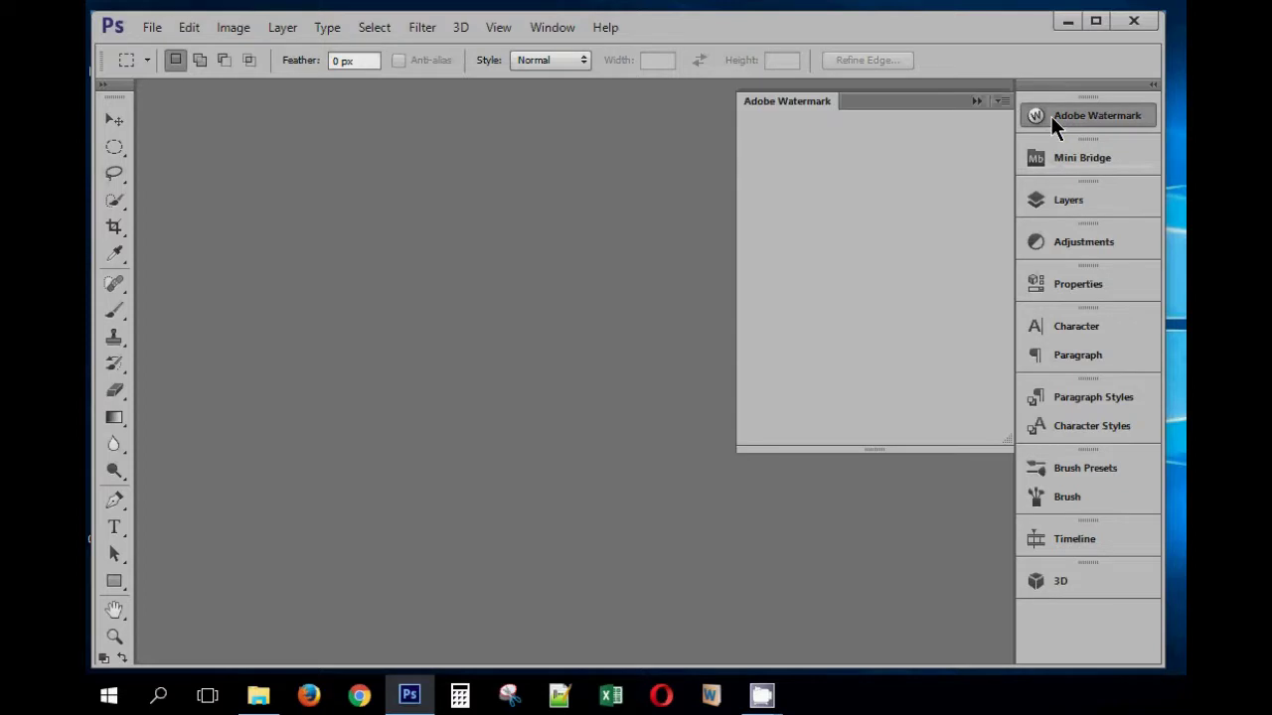
left_click(1051, 116)
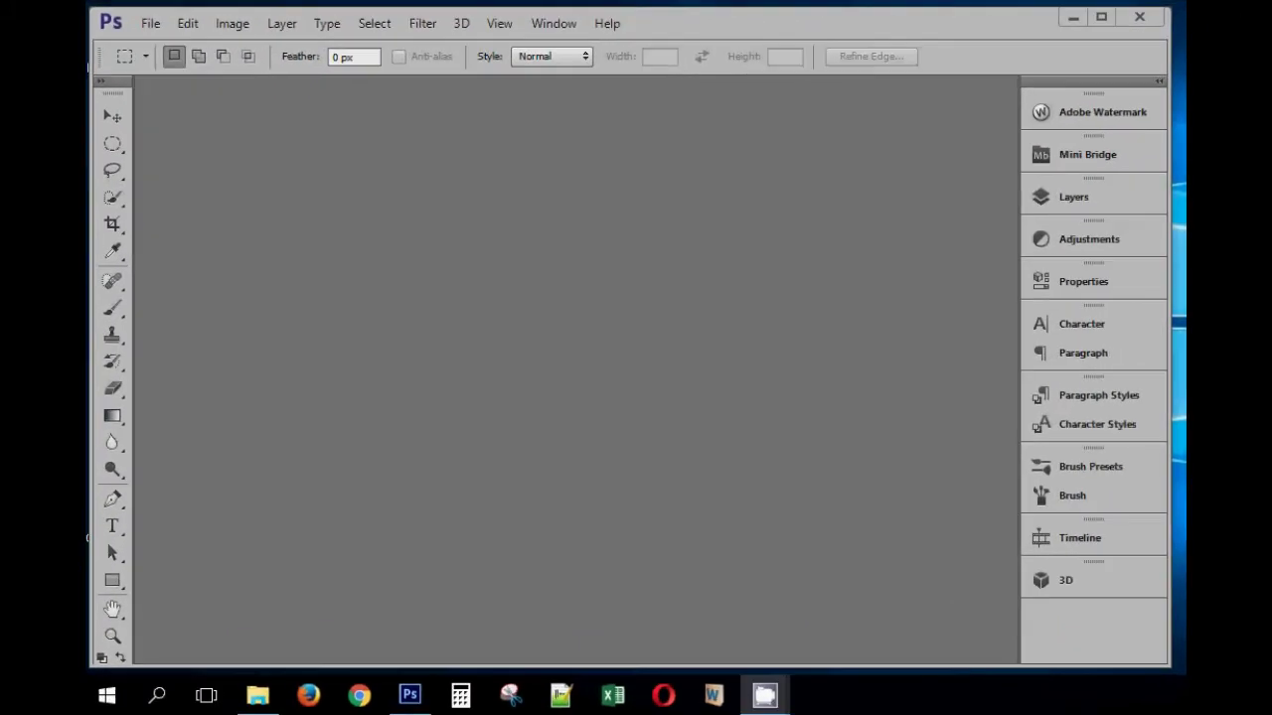
Expand the watermark source options and choose Use Text Entry instead of a logo file.
left_click(1085, 113)
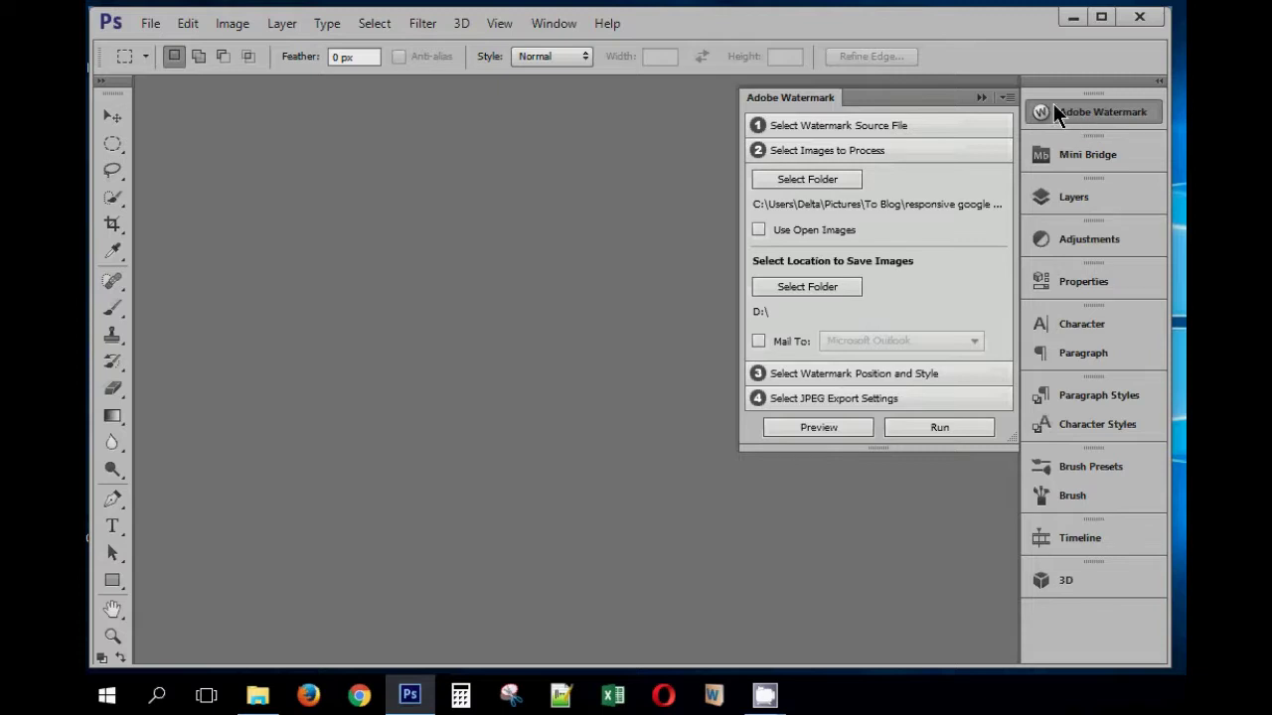
left_click(907, 126)
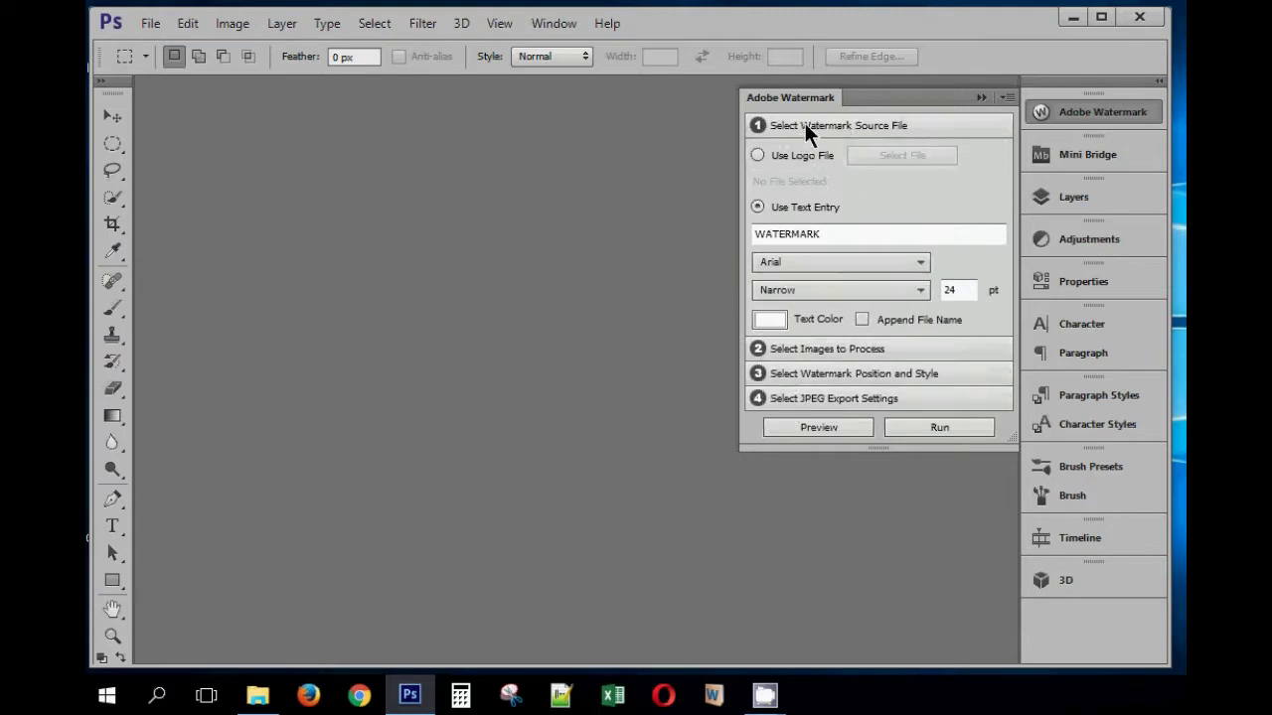
left_click(759, 156)
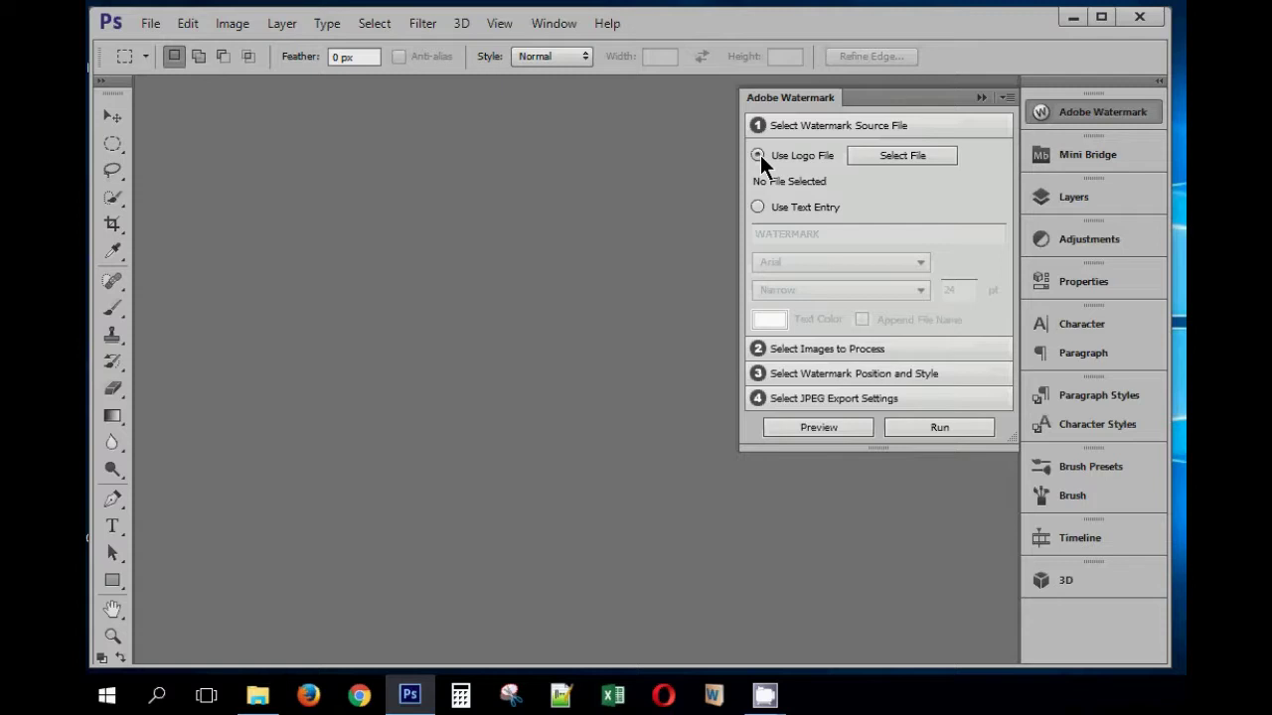
left_click(758, 207)
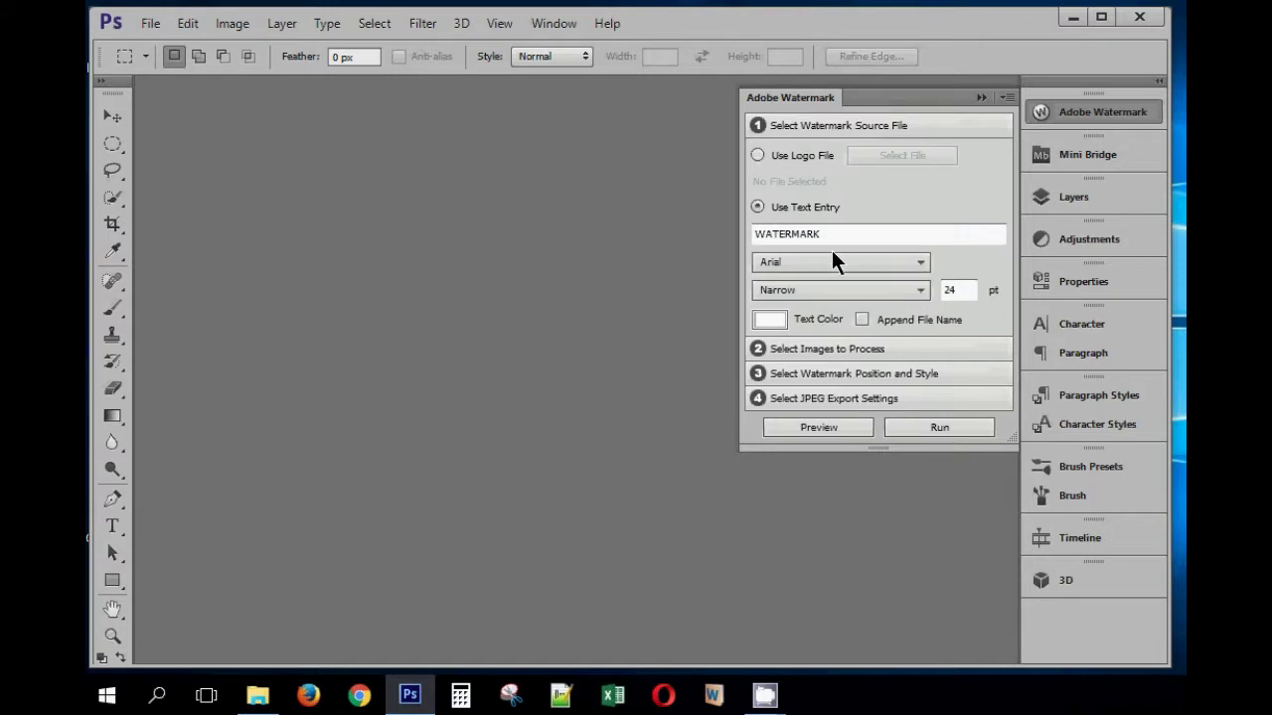
Keep the watermark text WATERMARK in Arial Narrow, 24 pt, white.
left_click_drag(823, 234, 743, 241)
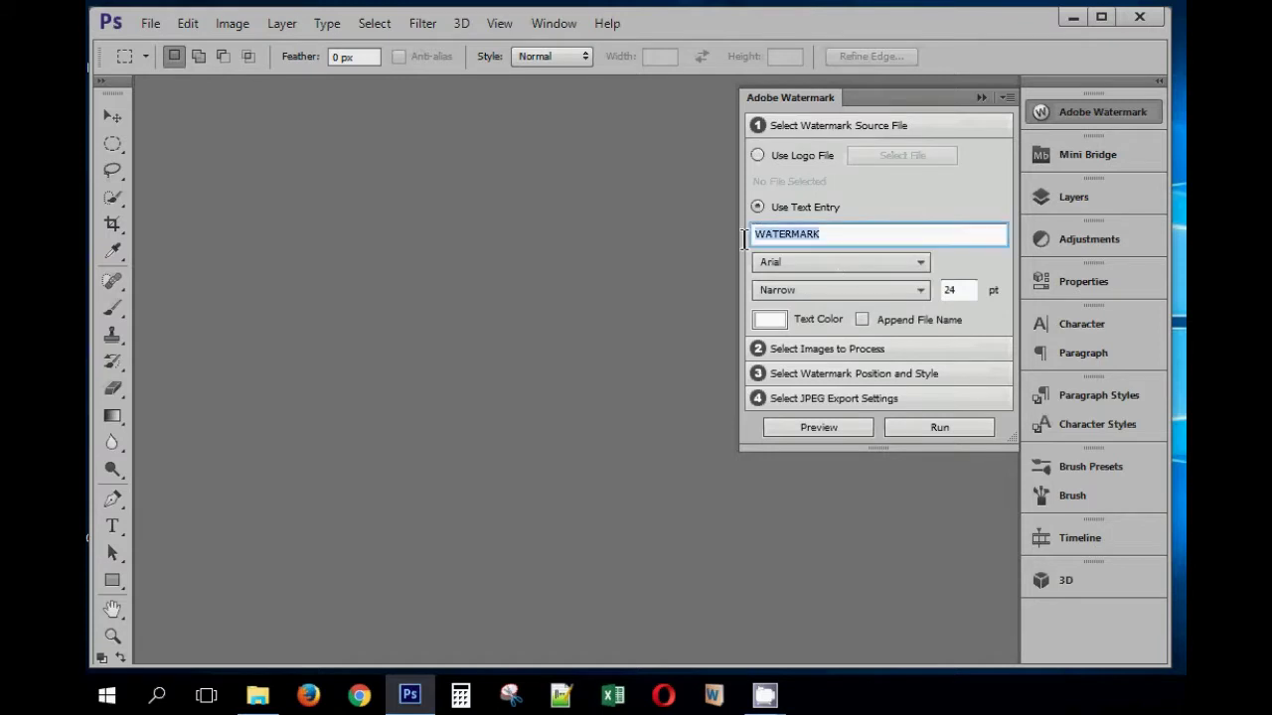
left_click(836, 261)
left_click(835, 260)
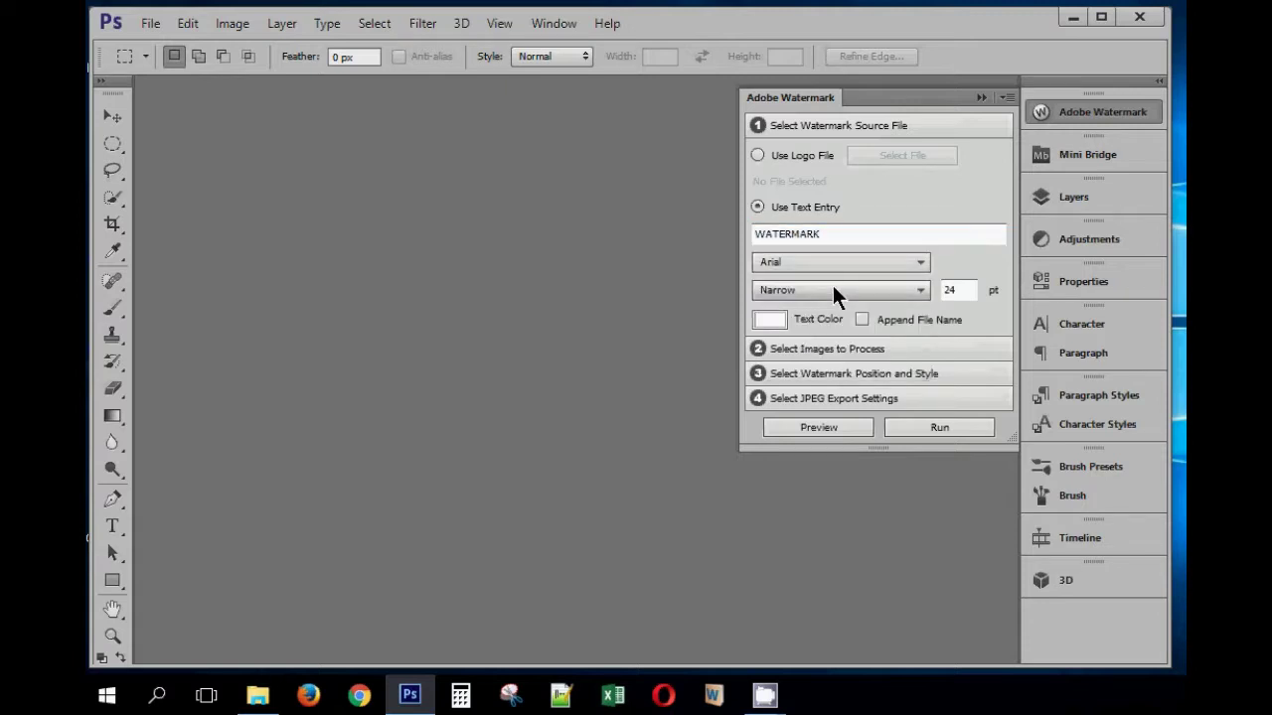
left_click(960, 293)
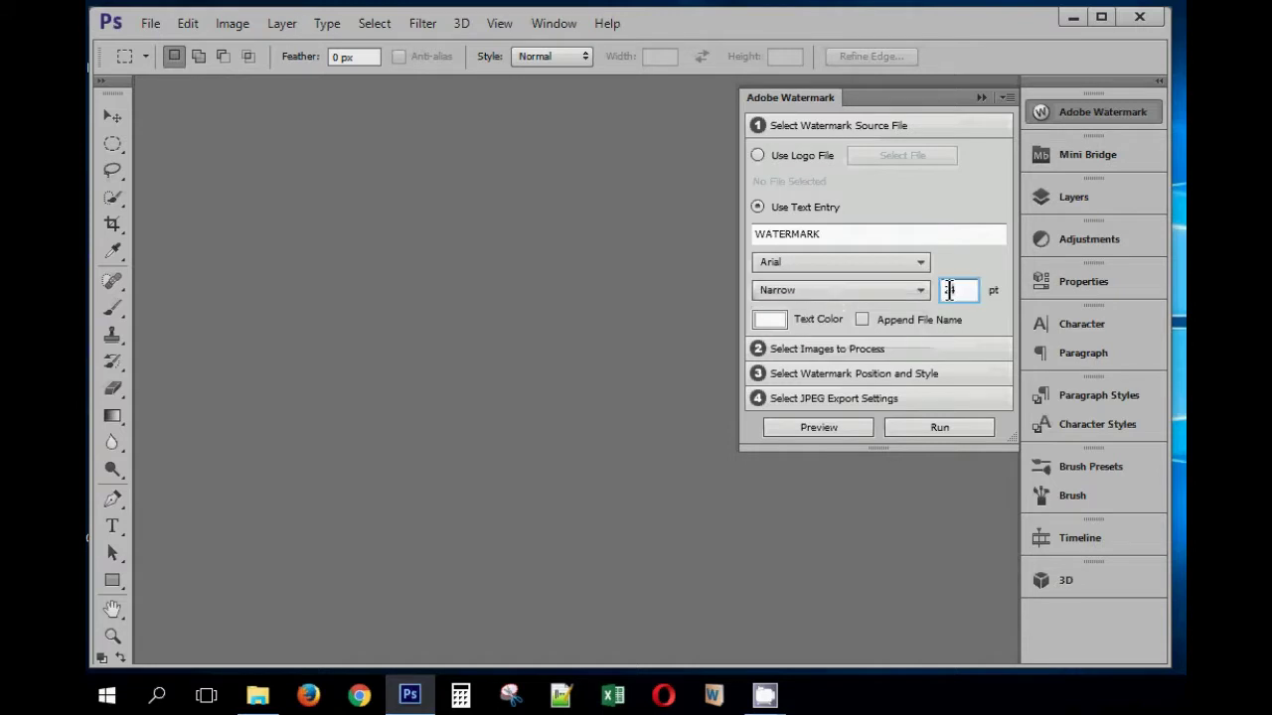
left_click(782, 323)
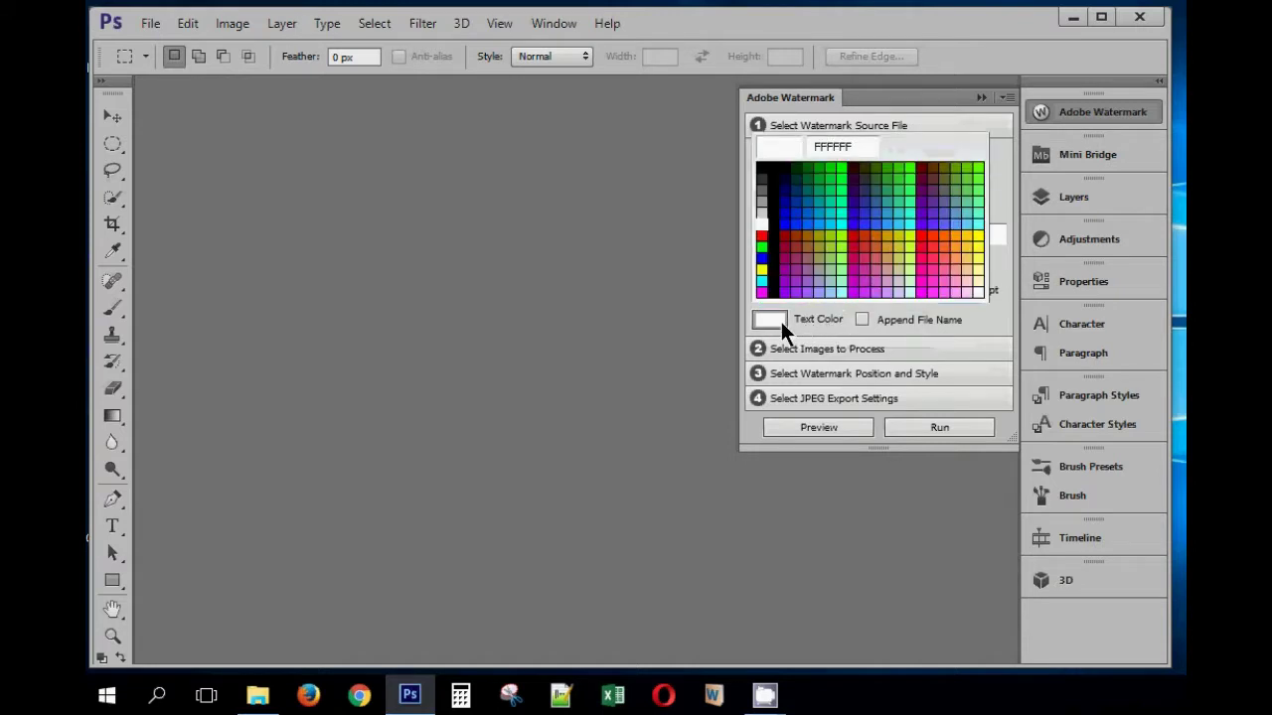
left_click(761, 222)
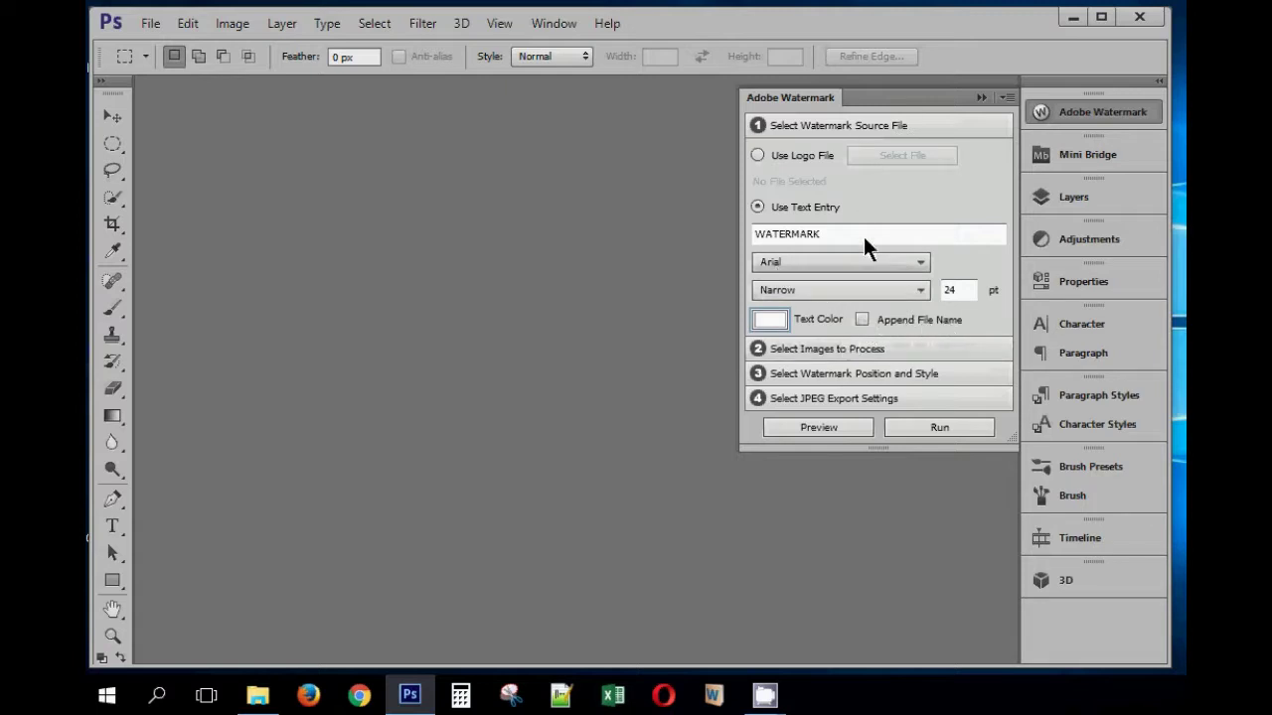
left_click(842, 124)
Choose the 'sample pics' folder under Pictures as the images to process.
left_click(888, 348)
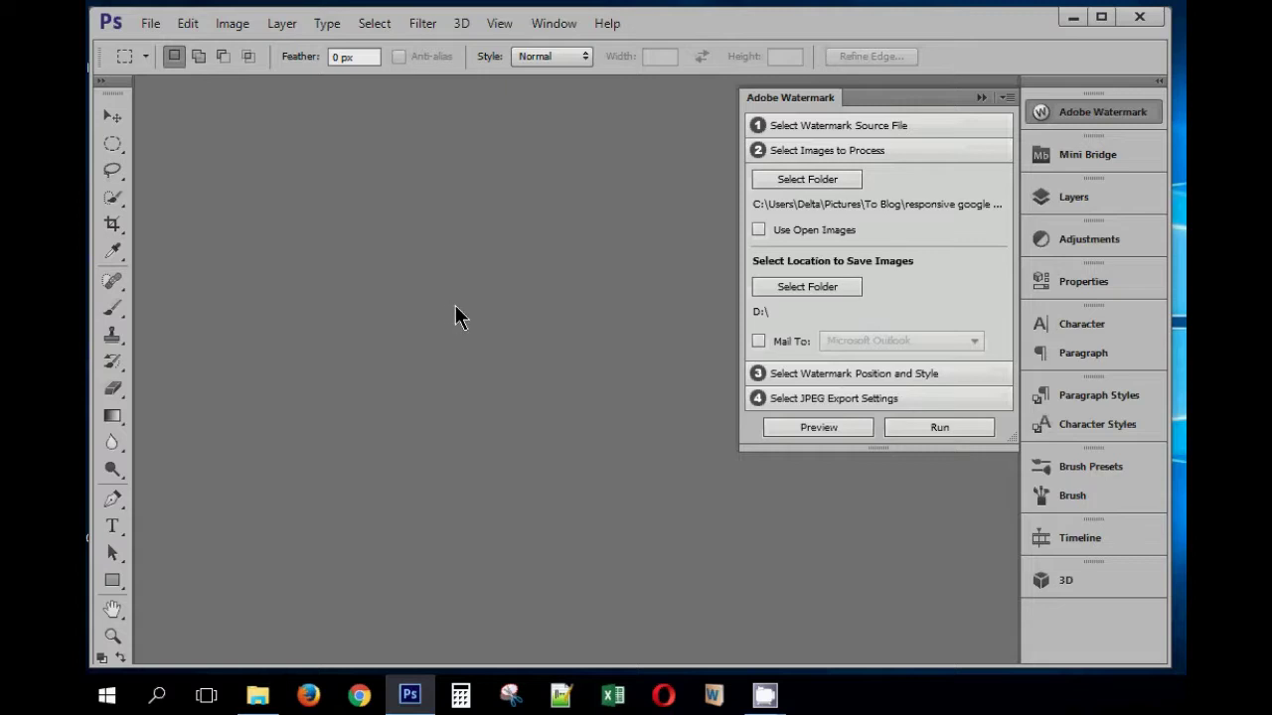
left_click(832, 176)
left_click(832, 189)
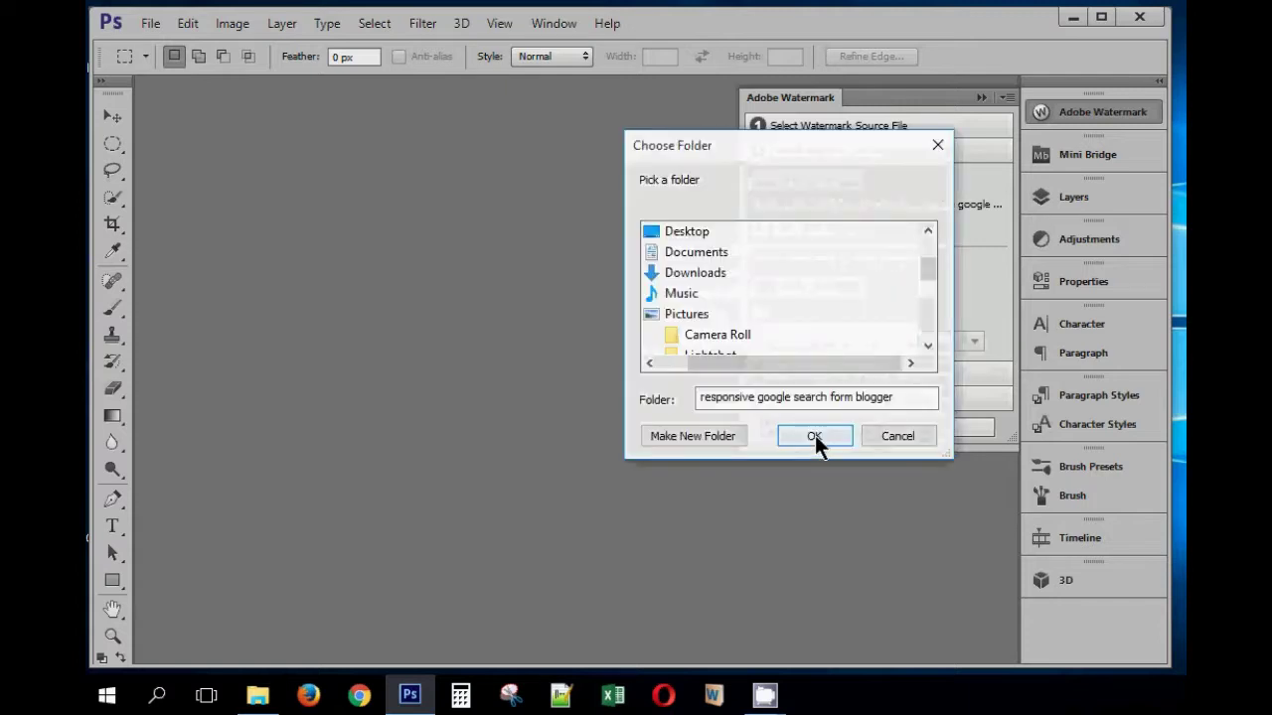
scroll(710, 323, "down", 2)
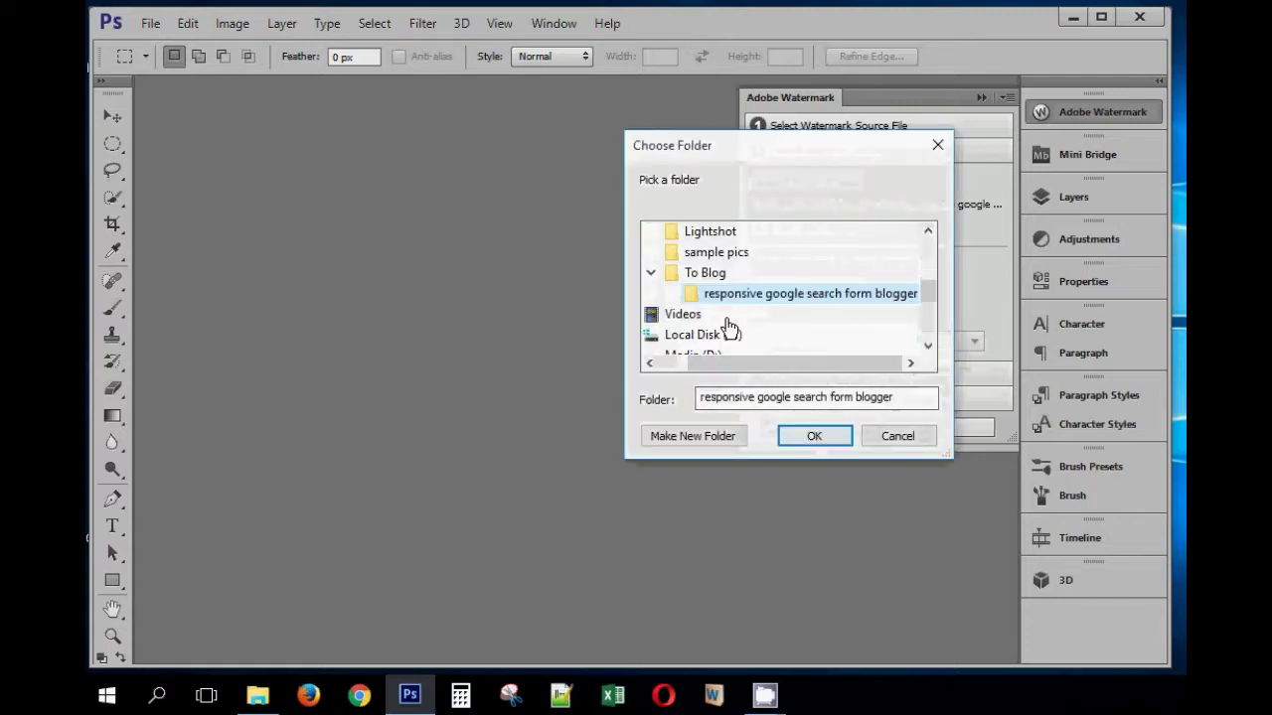
left_click(728, 254)
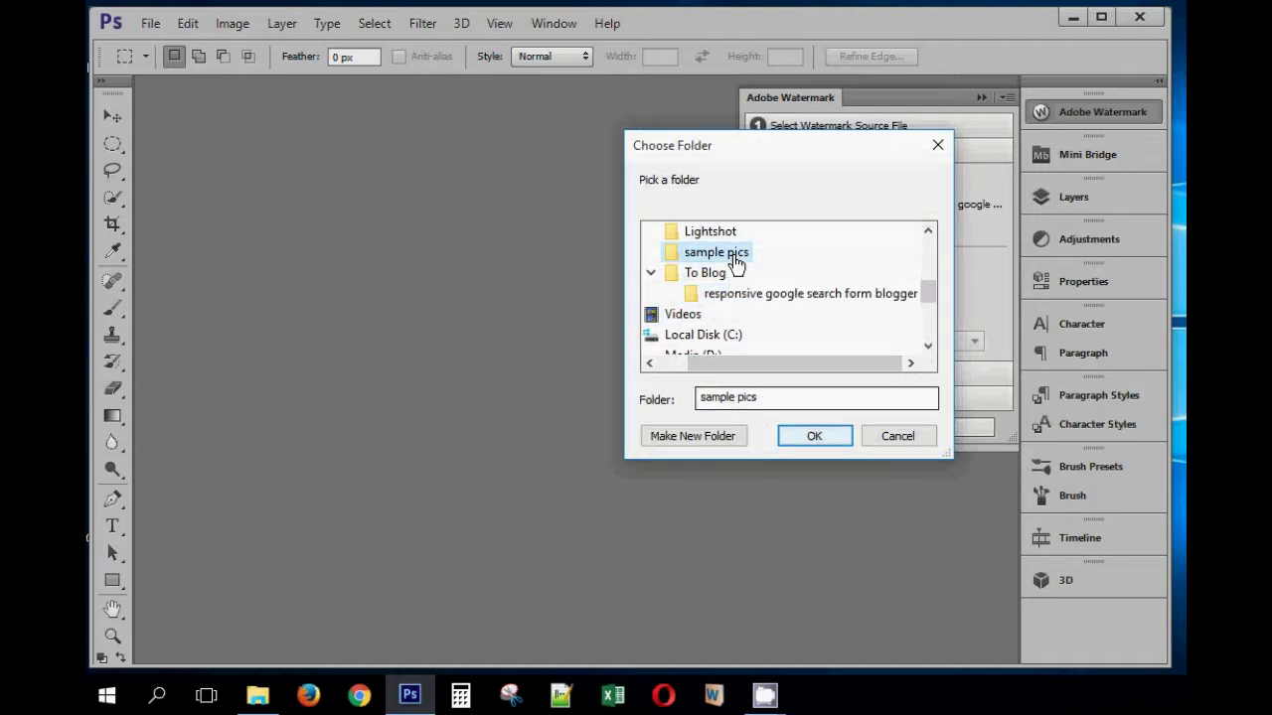
left_click(795, 436)
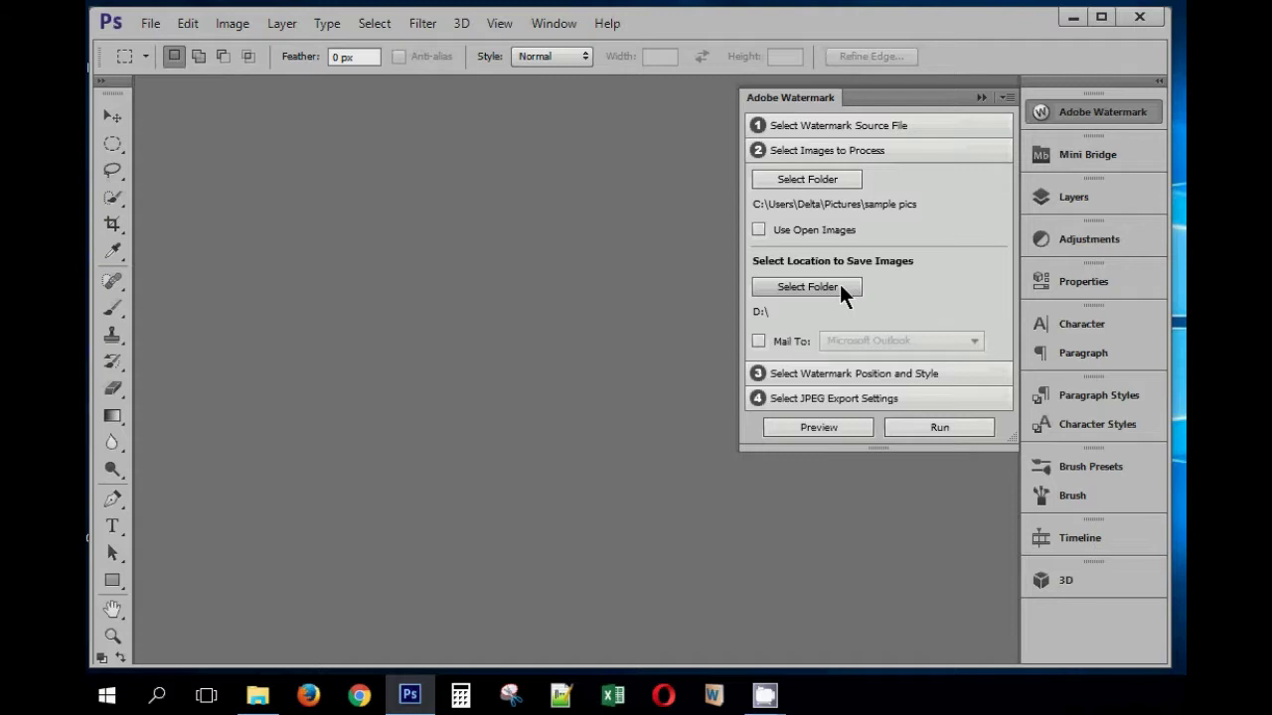
Create a new folder named 'watermarked' on Media (D:) in File Explorer.
left_click(824, 286)
left_click(815, 435)
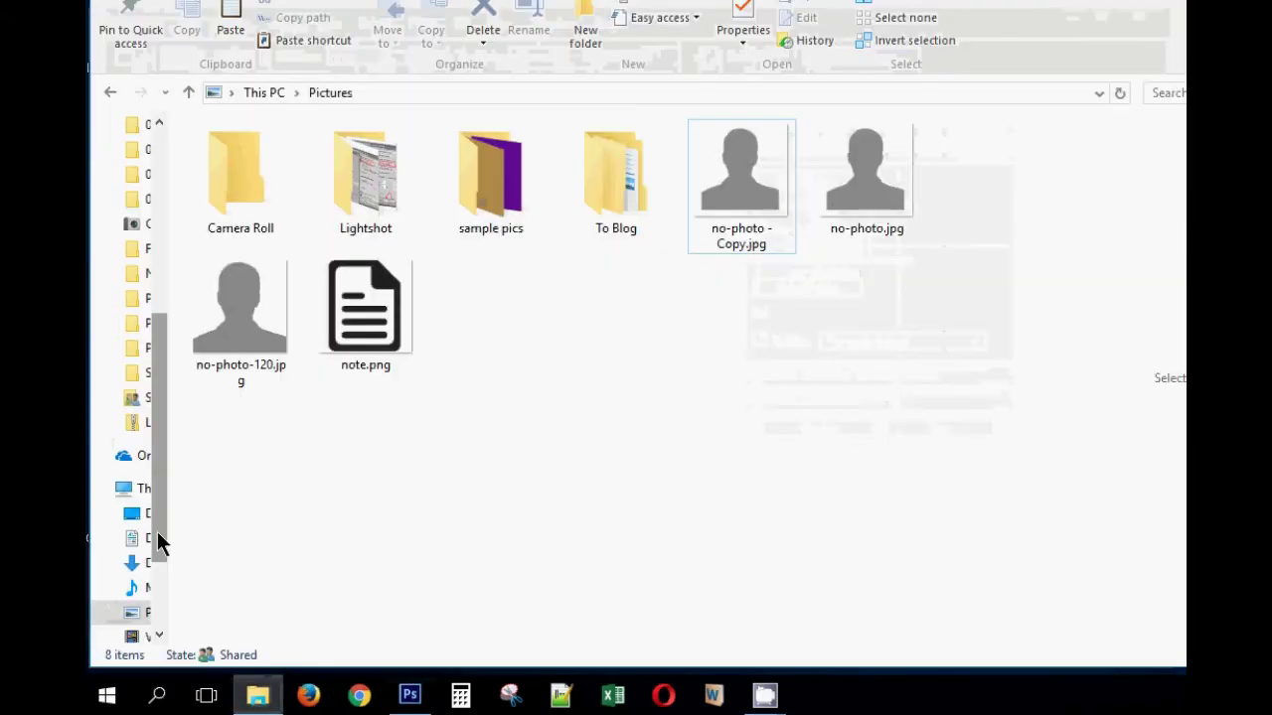
left_click_drag(157, 542, 202, 531)
scroll(165, 534, "down", 2)
left_click(164, 537)
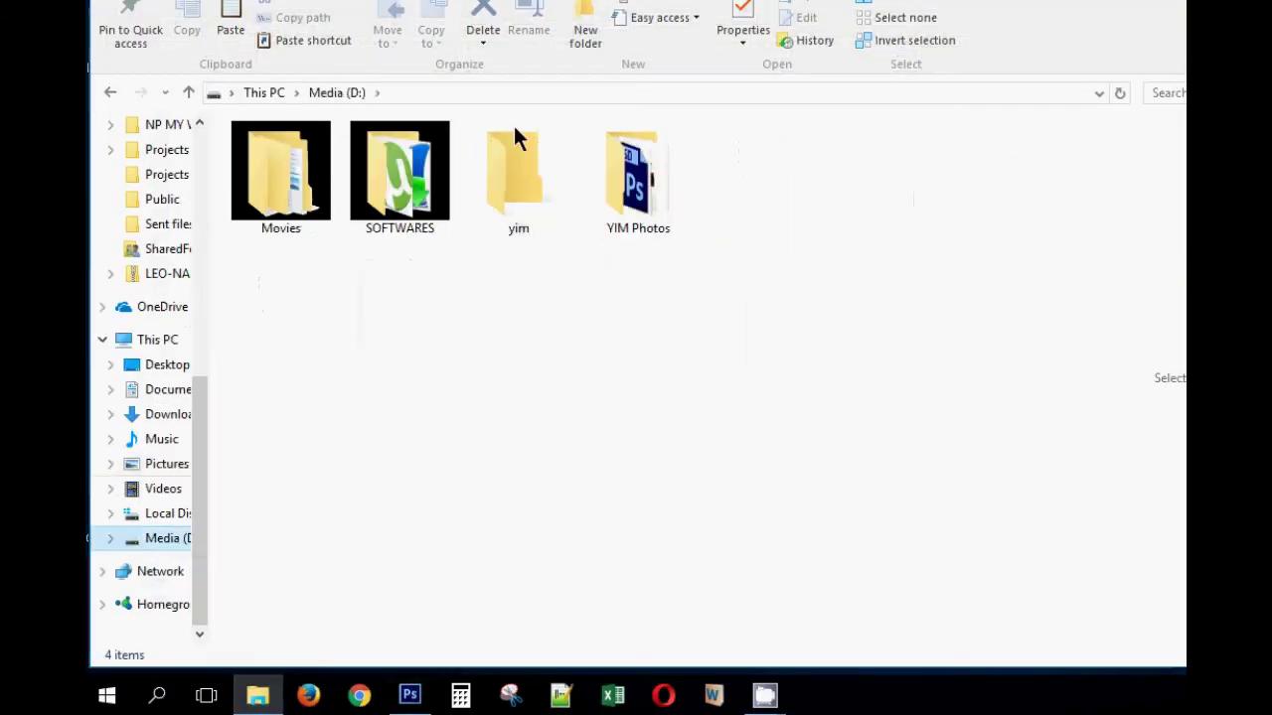
left_click(585, 30)
type("watermarked")
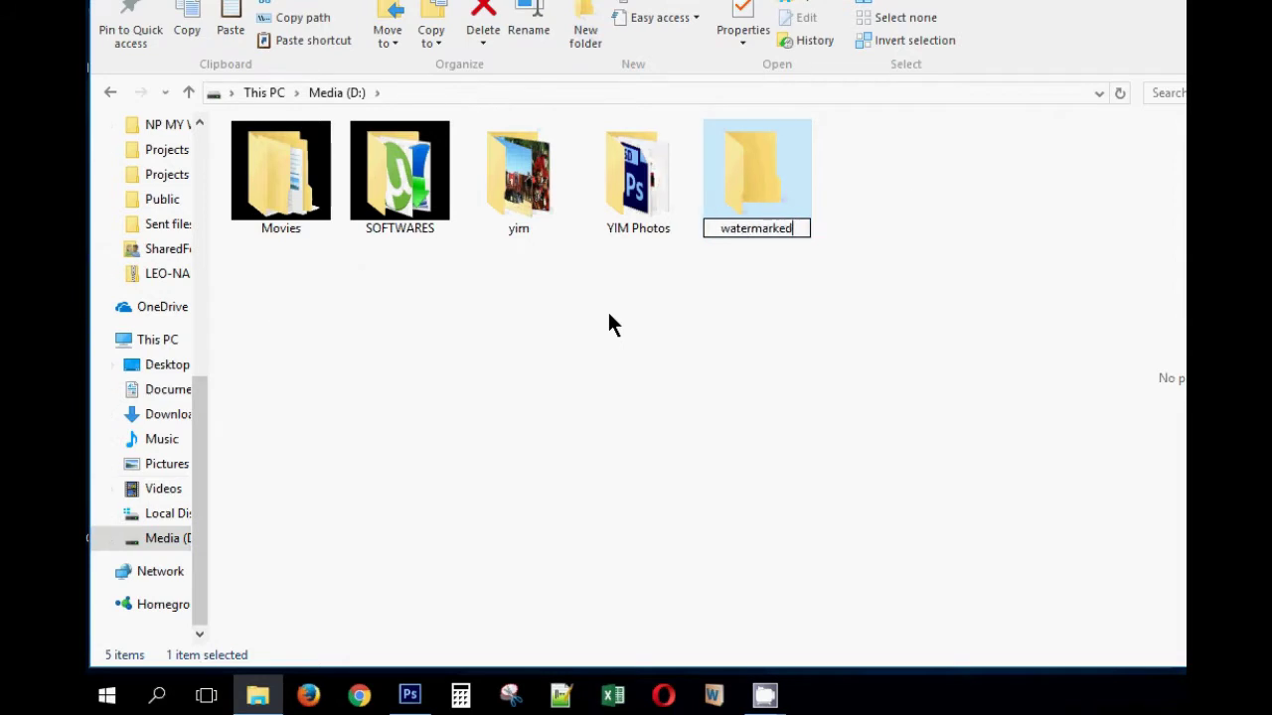
key("Return")
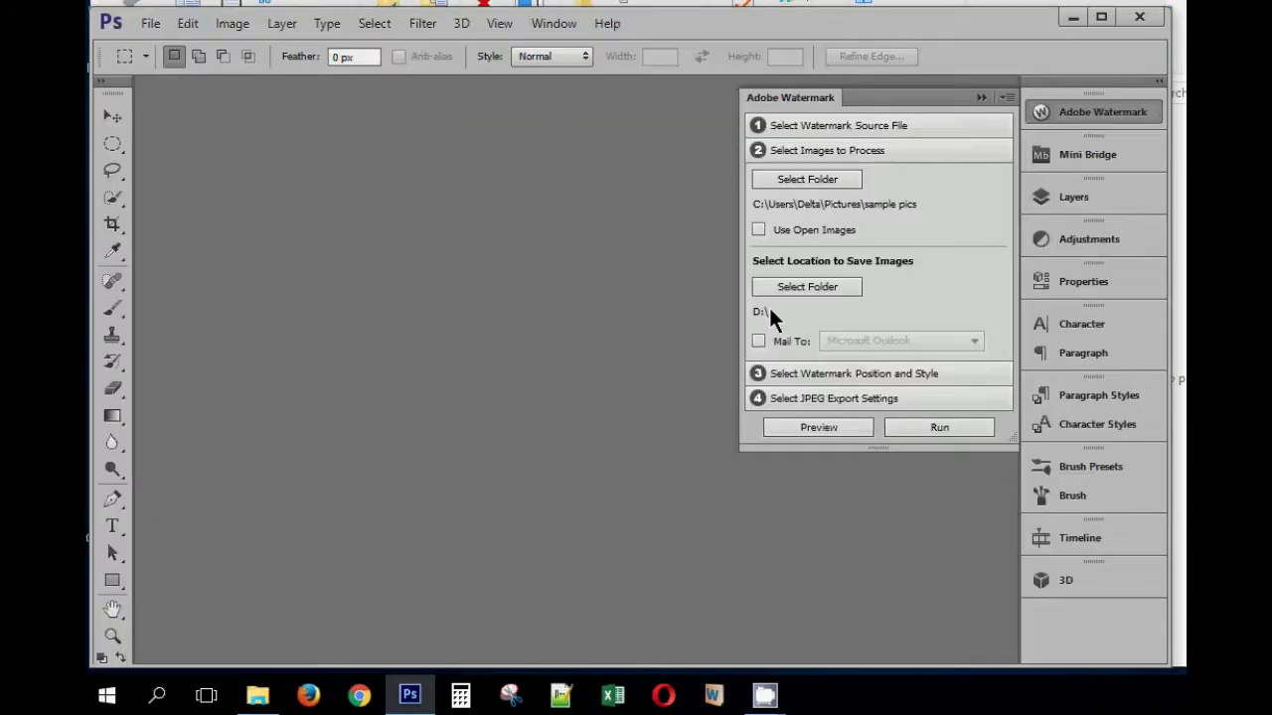
Set D:\watermarked as the save location for the watermarked images.
left_click(803, 287)
double_click(709, 357)
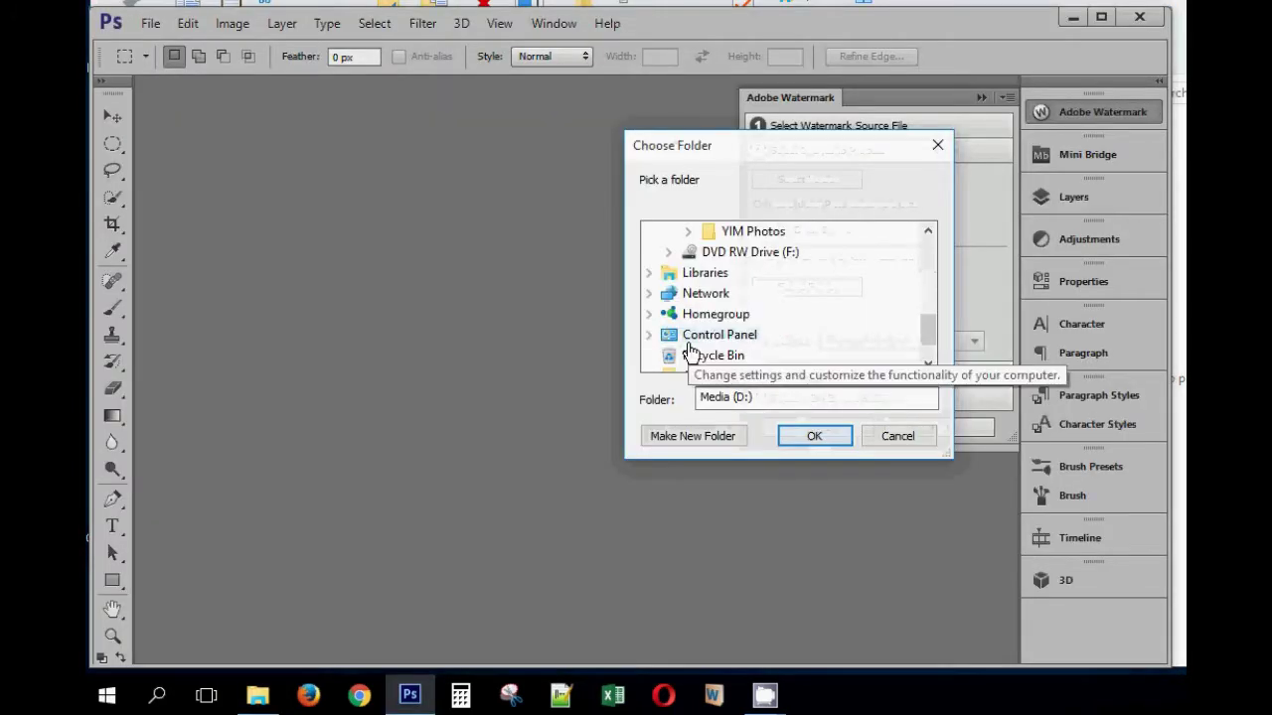
scroll(775, 298, "up", 1)
left_click(757, 251)
left_click(810, 428)
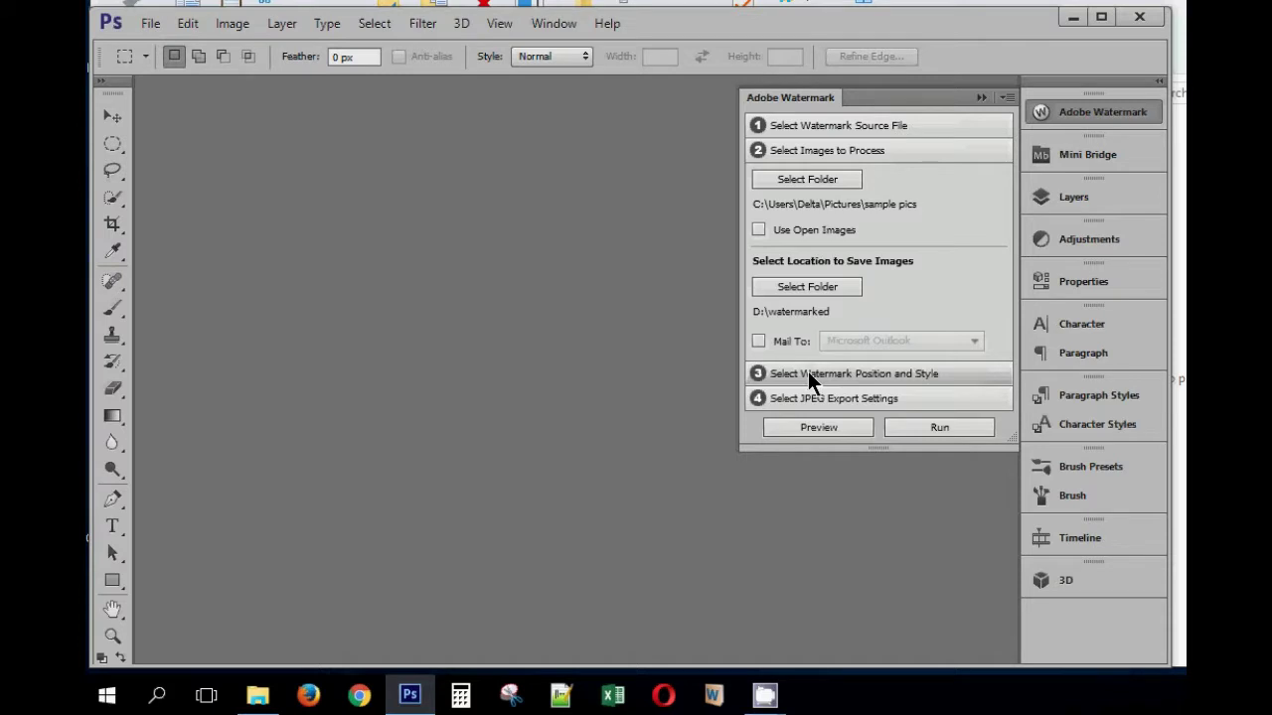
Change the watermark position from Lower Right to Center, then review opacity 70 and the JPEG export settings.
left_click(808, 374)
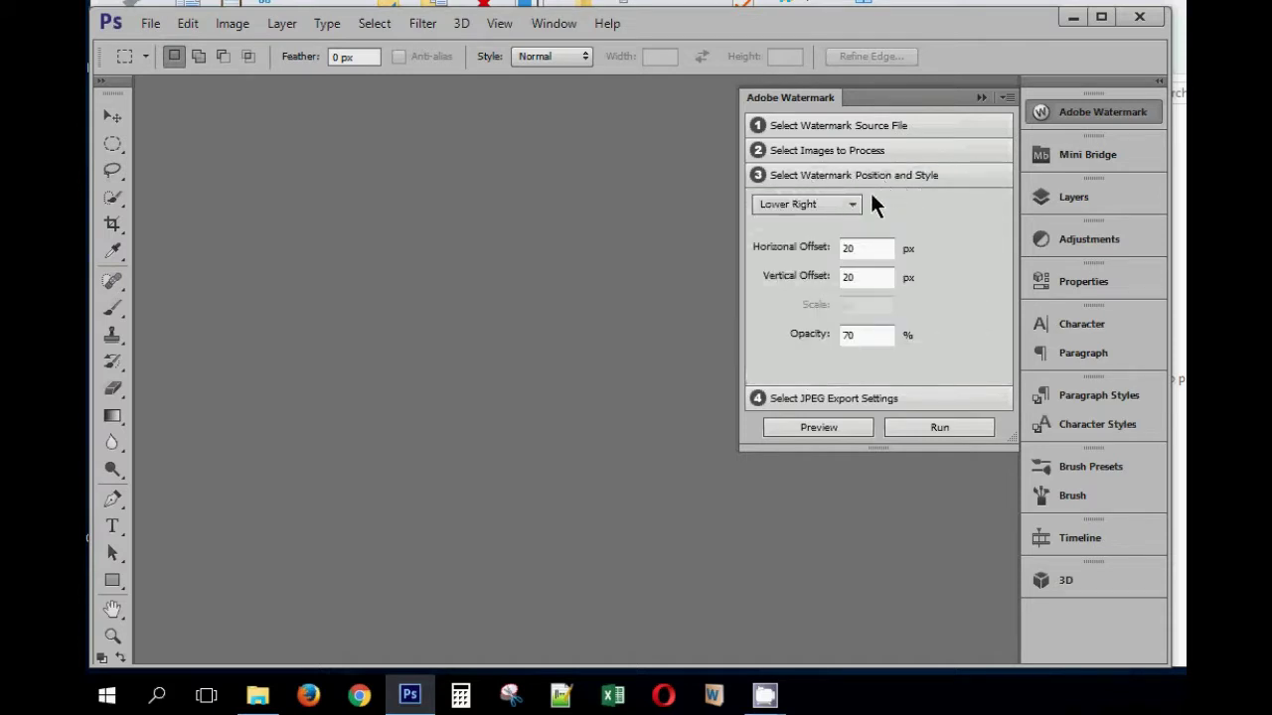
left_click(844, 205)
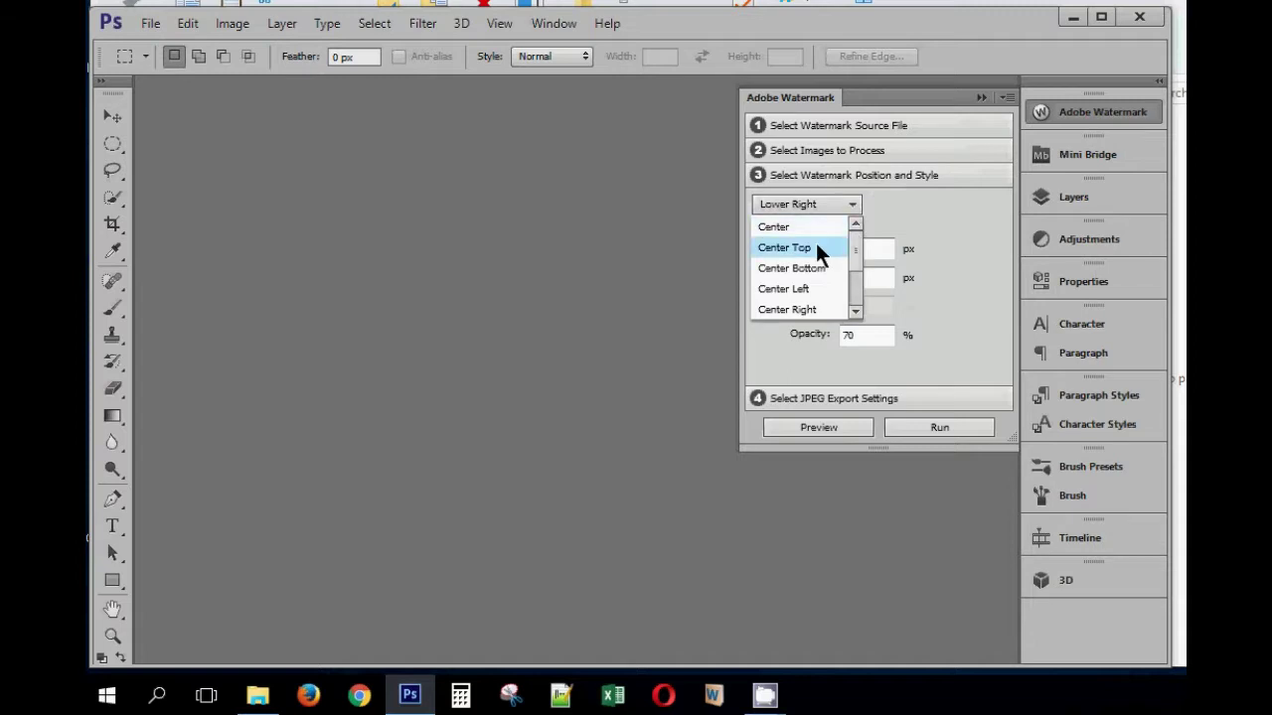
scroll(808, 292, "down", 2)
scroll(809, 294, "up", 2)
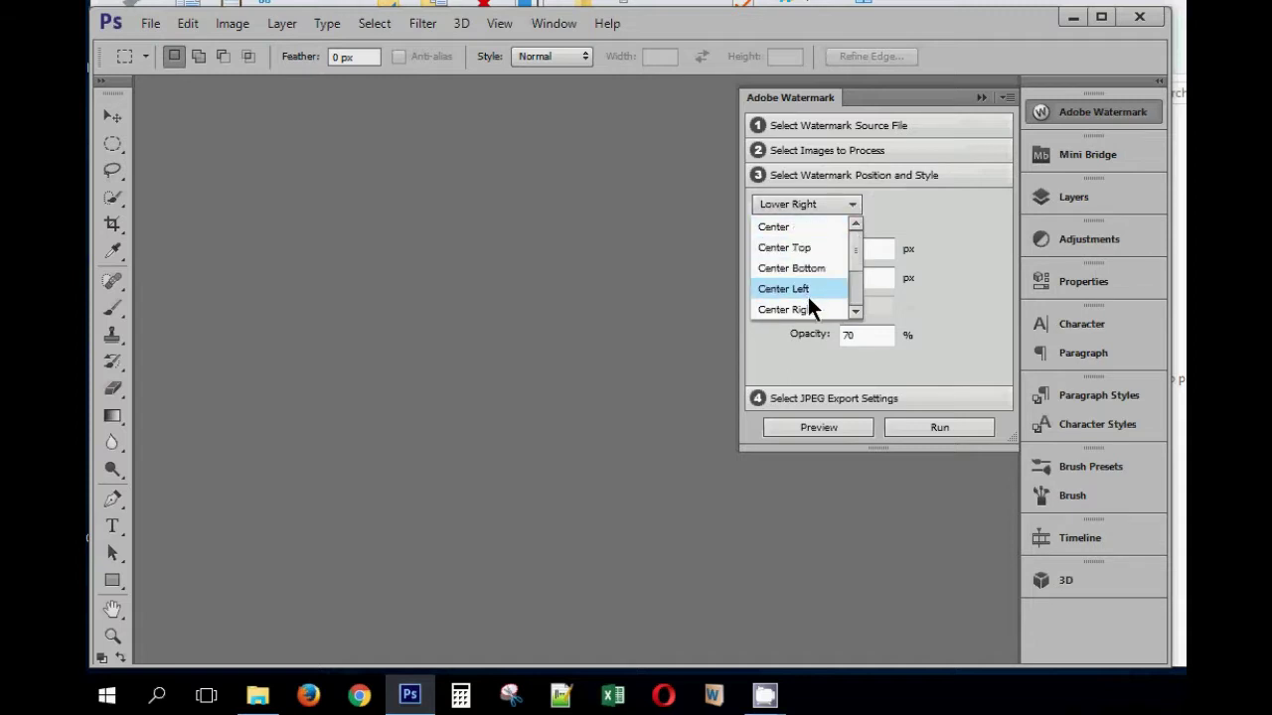
scroll(800, 290, "down", 2)
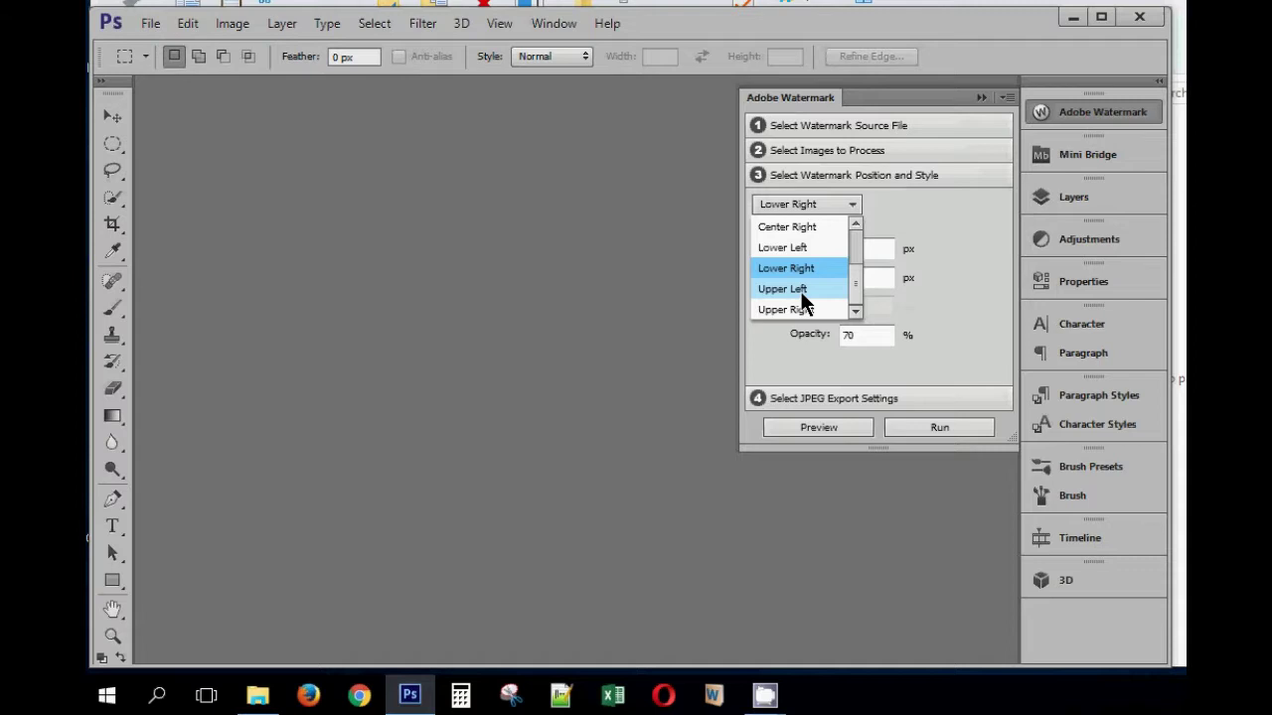
scroll(801, 291, "up", 2)
left_click(785, 227)
left_click_drag(874, 336, 812, 331)
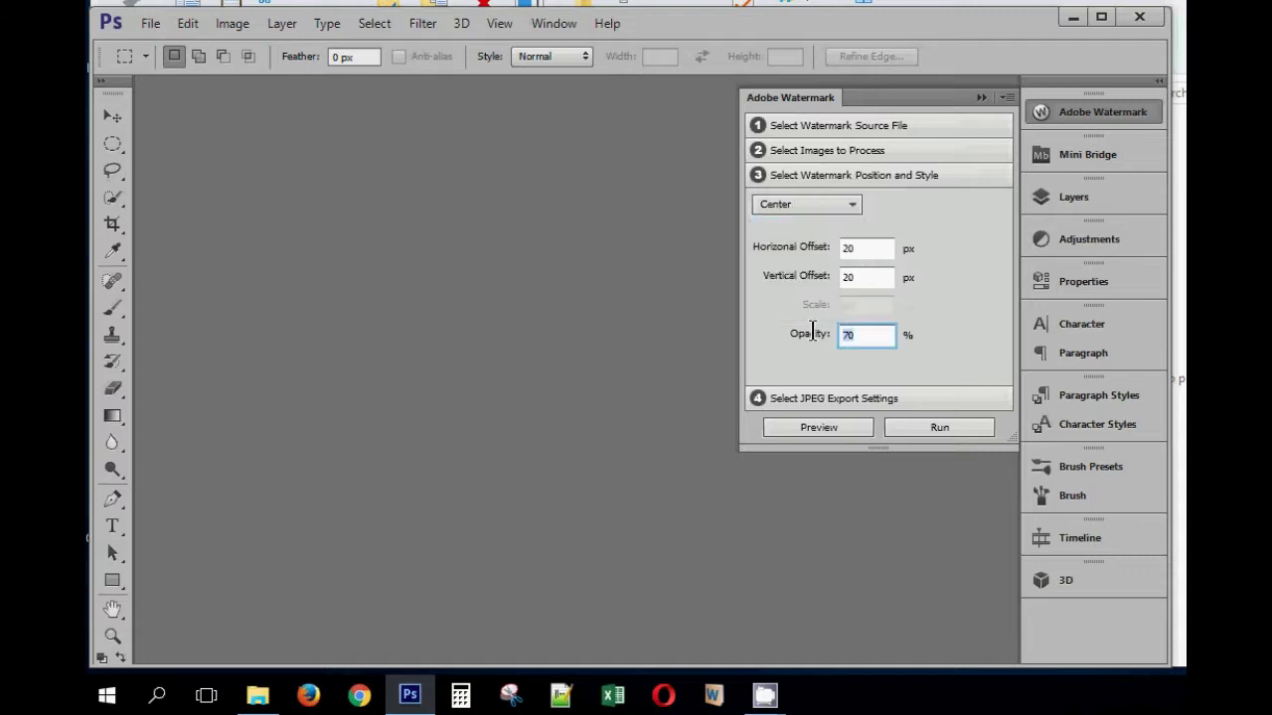
left_click(842, 398)
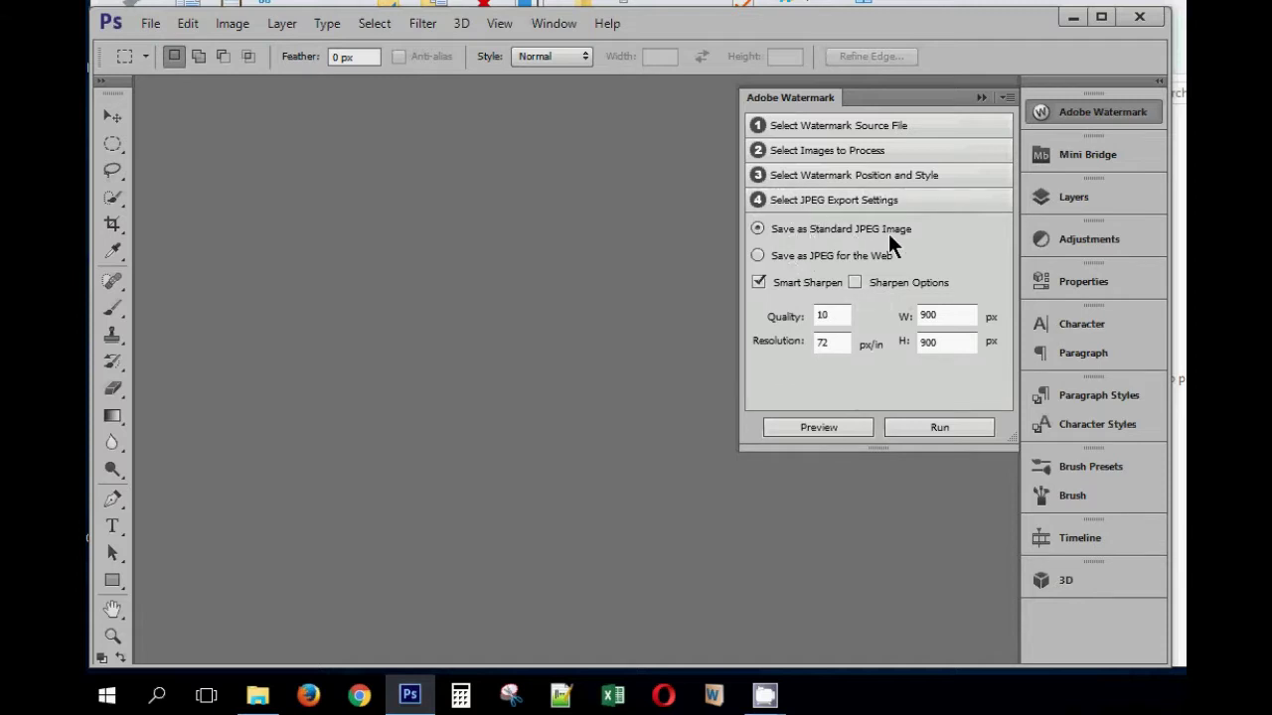
left_click(825, 316)
left_click(955, 316)
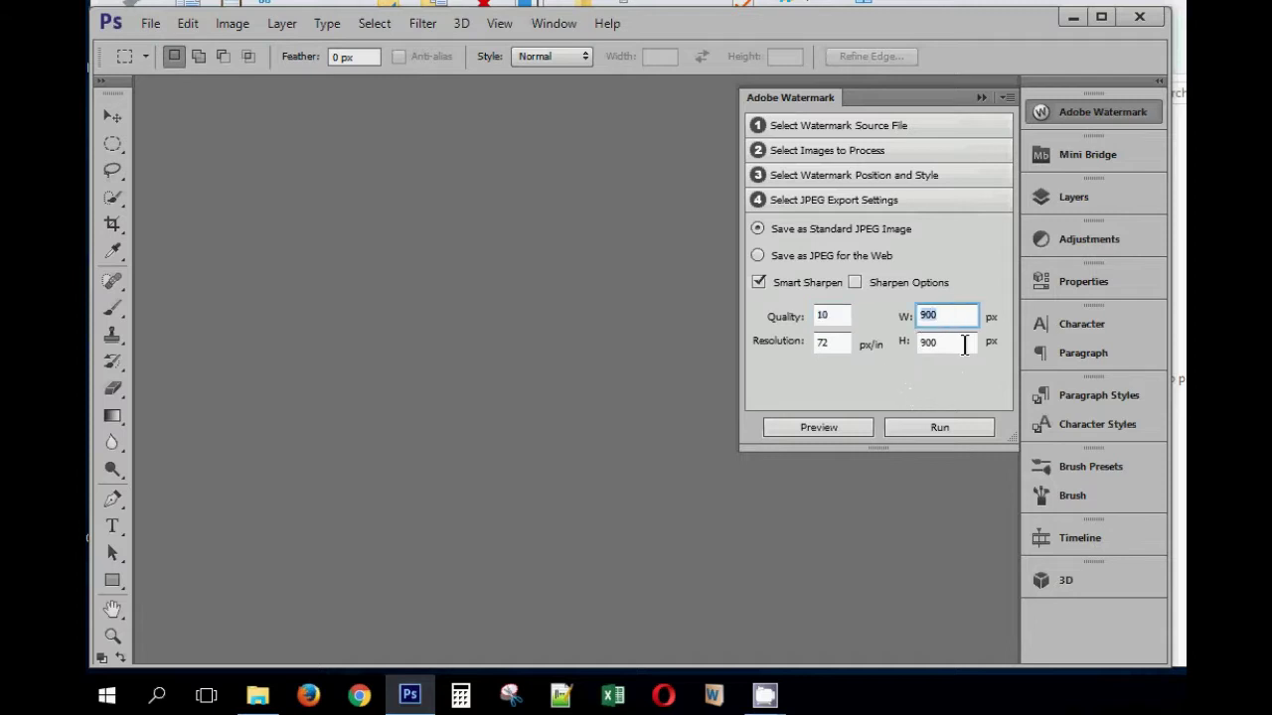
left_click(964, 345)
left_click(949, 318)
key("Tab")
key("shift+Tab")
key("shift+Tab")
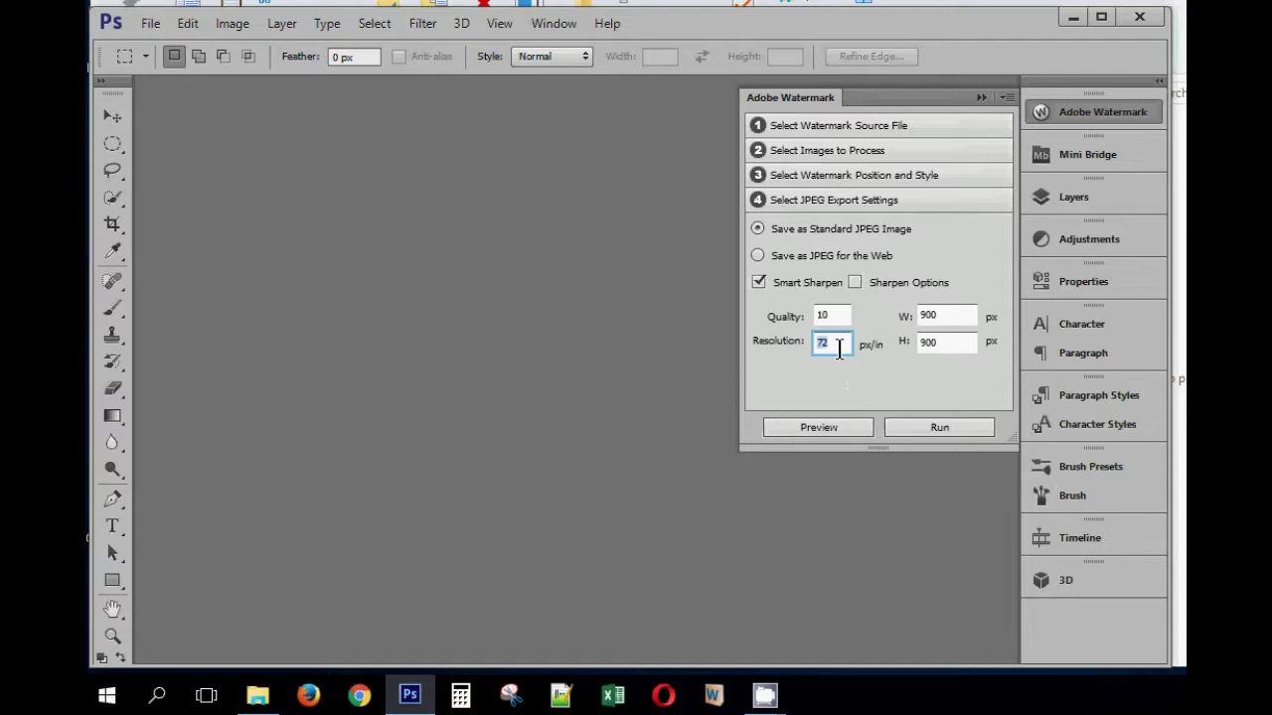
left_click(825, 315)
left_click(807, 344)
left_click(798, 319)
left_click(801, 340)
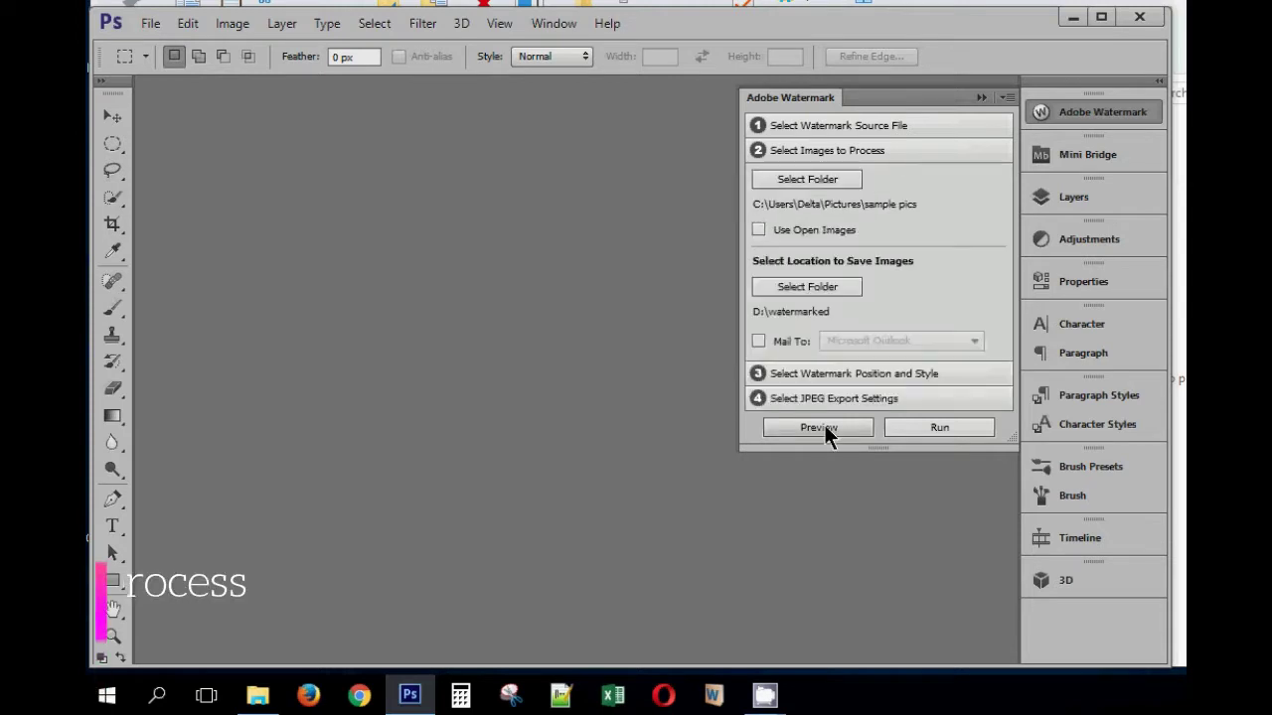
Run the watermark batch on the sample images, then bring the Media (D:) Explorer window forward.
left_click(917, 425)
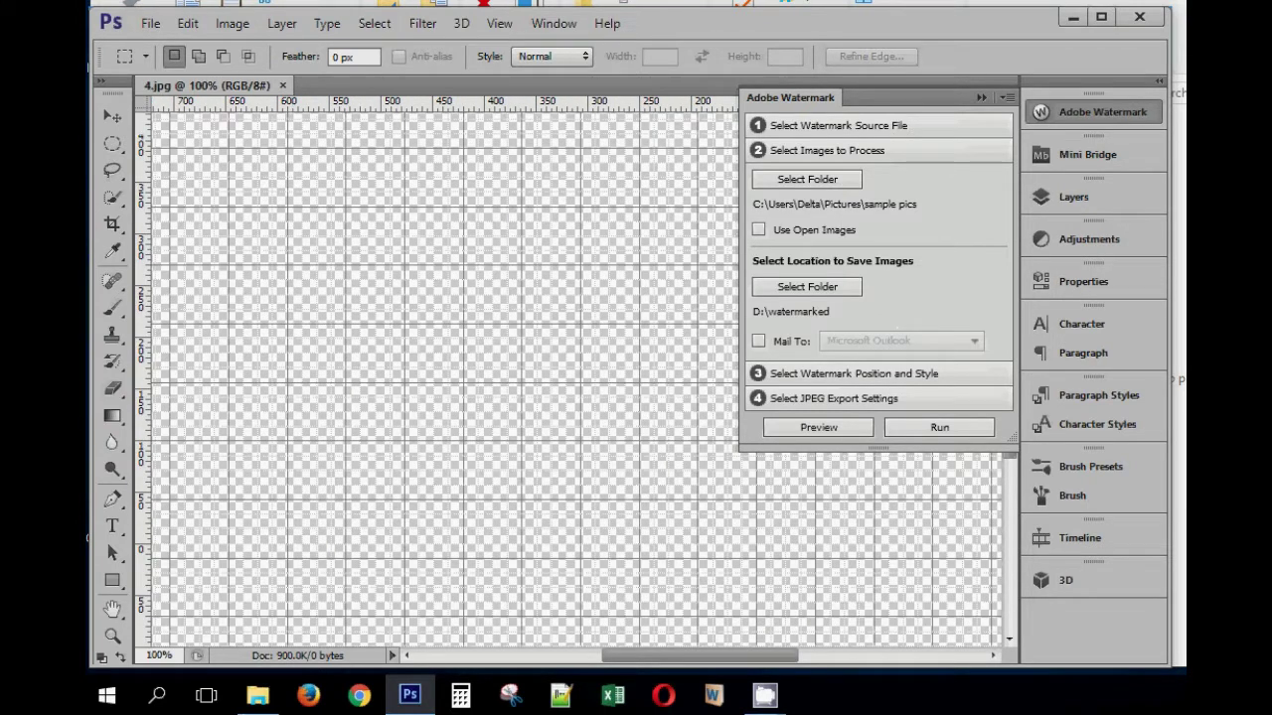
mouse_move(255, 702)
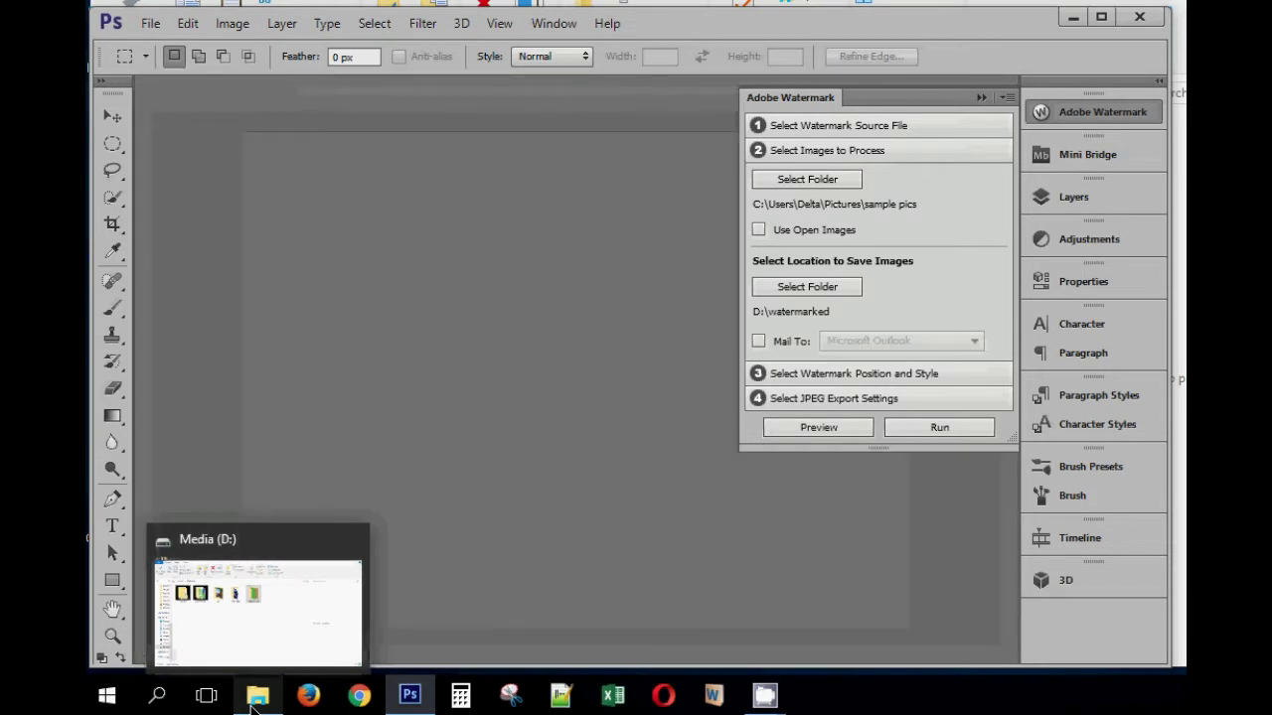
left_click(255, 701)
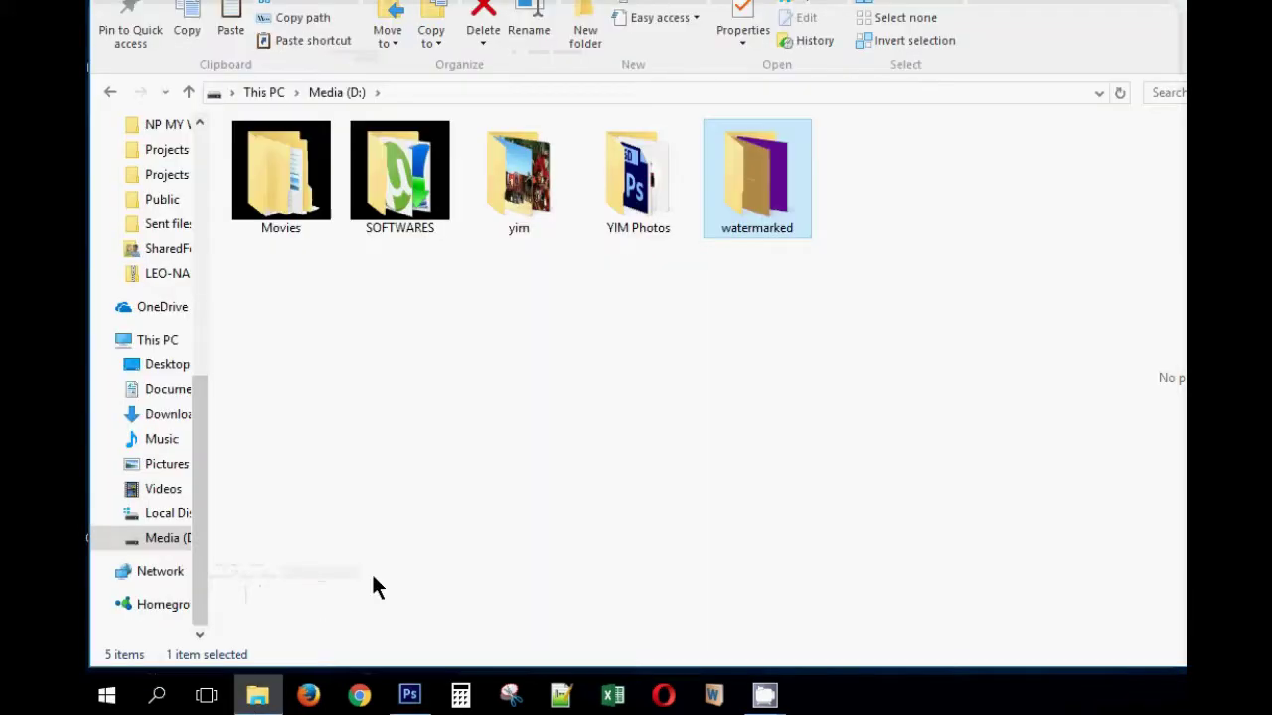
Open the watermarked folder and bring up the context menu for 2.jpg.
double_click(770, 191)
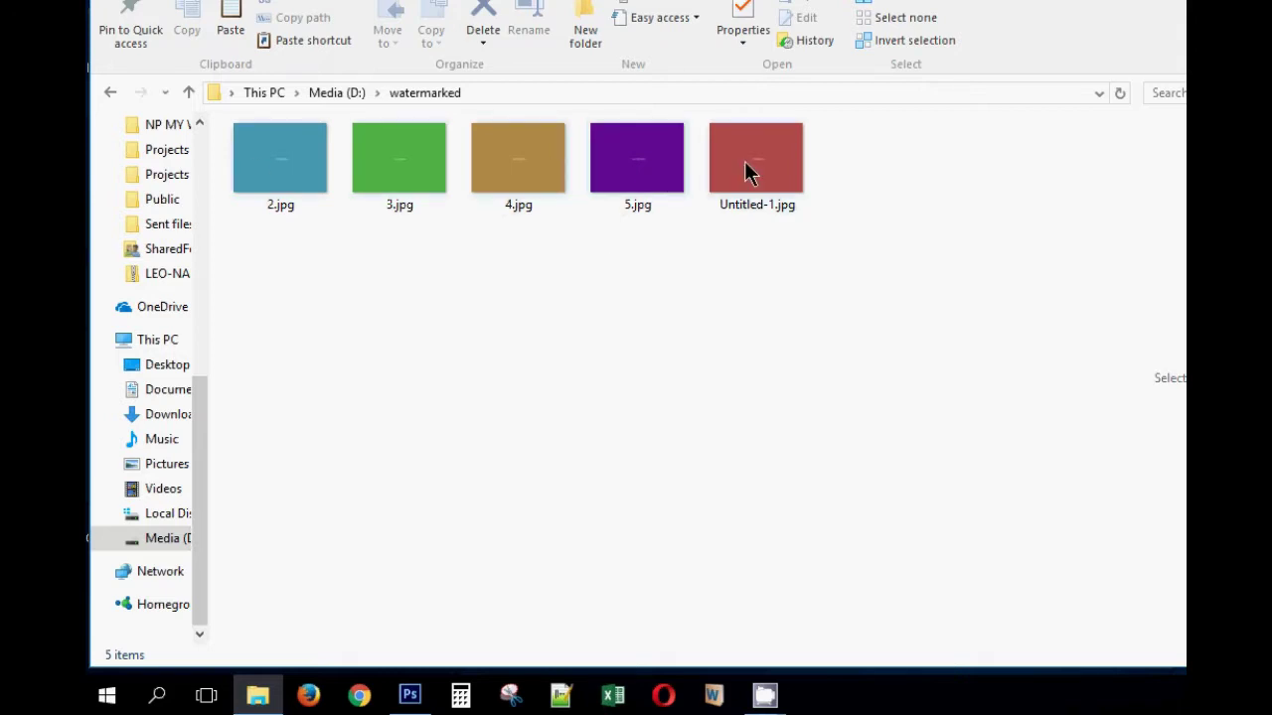
left_click(287, 175)
right_click(287, 176)
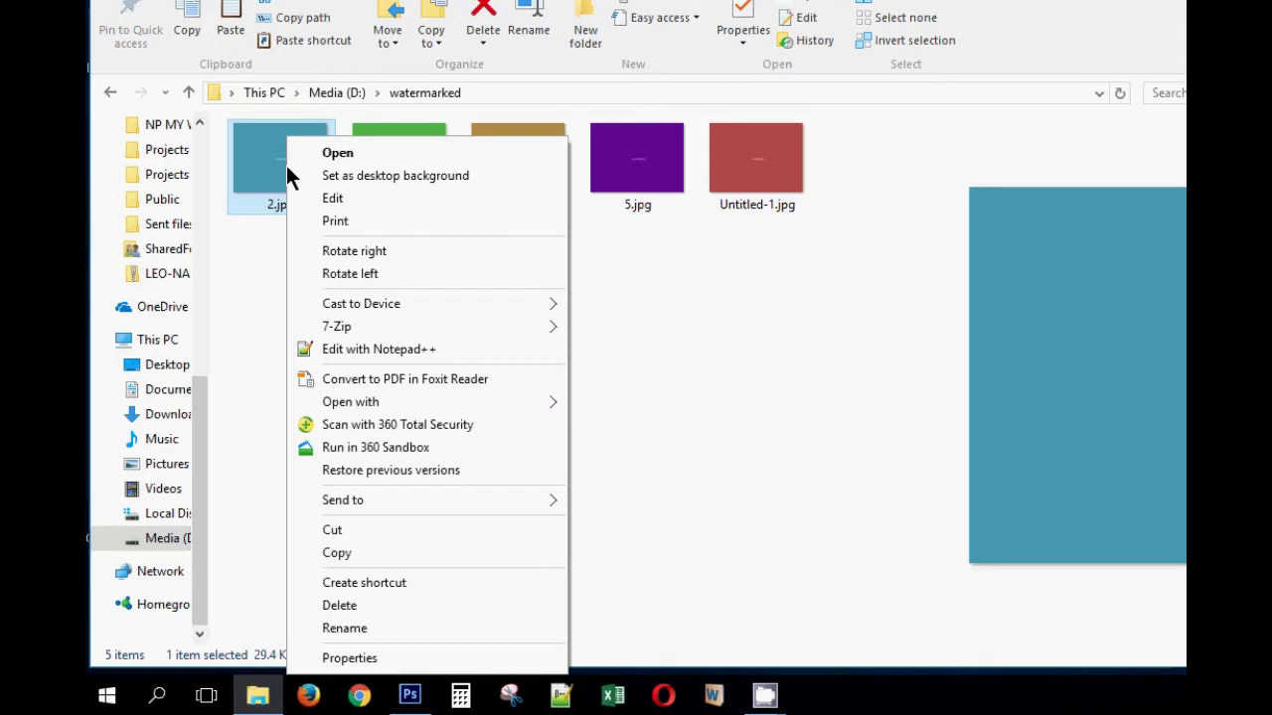
Open 2.jpg in Photos and step through 3.jpg, 4.jpg and 5.jpg to Untitled-1.jpg.
mouse_move(386, 403)
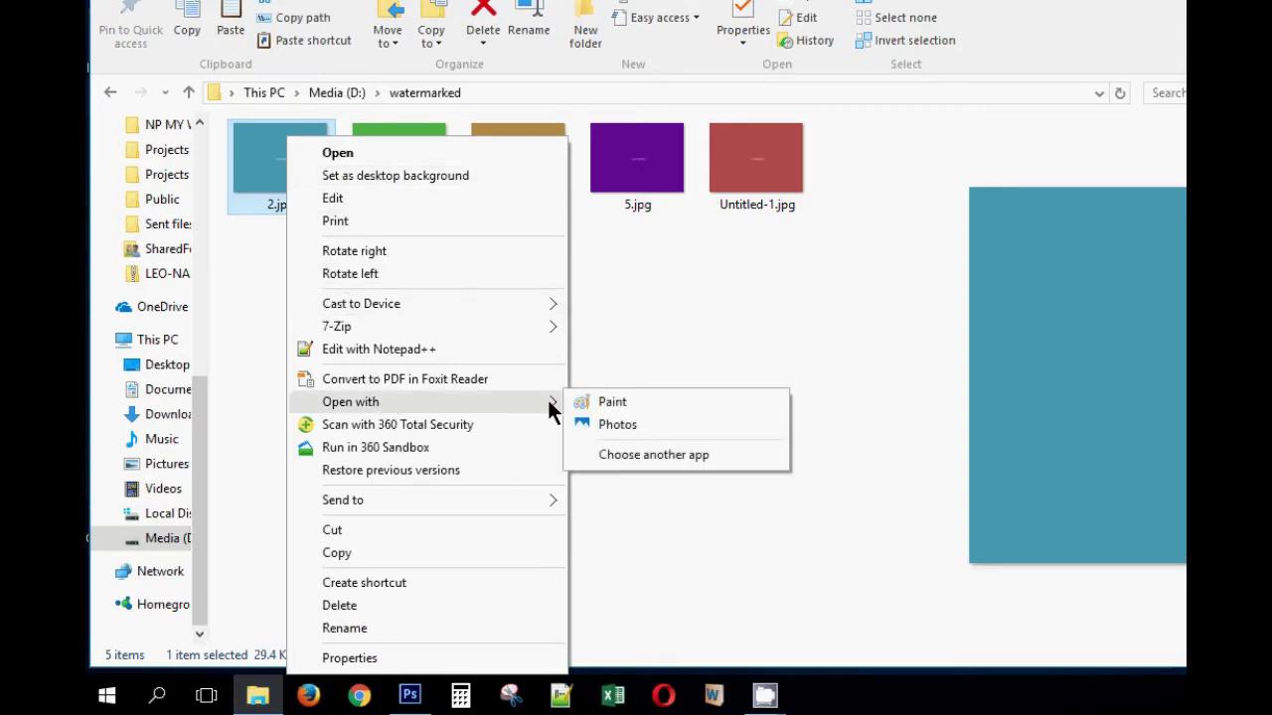
left_click(611, 426)
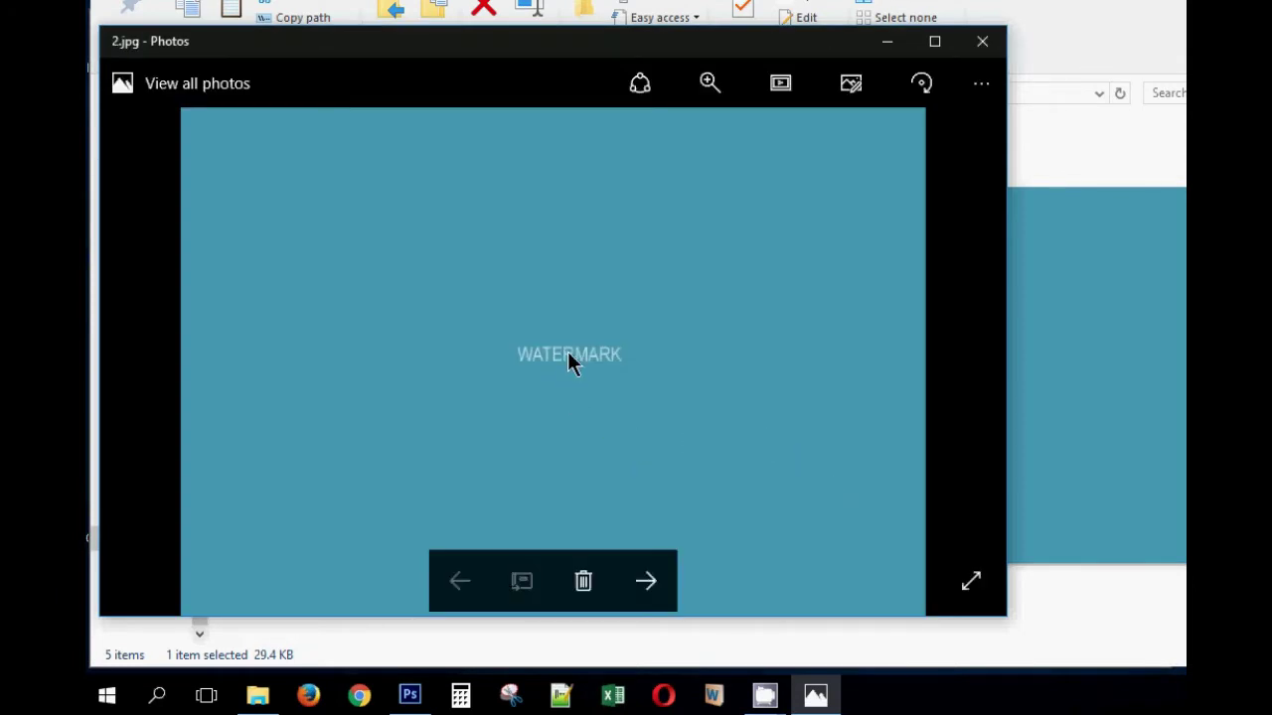
left_click(644, 582)
left_click(644, 584)
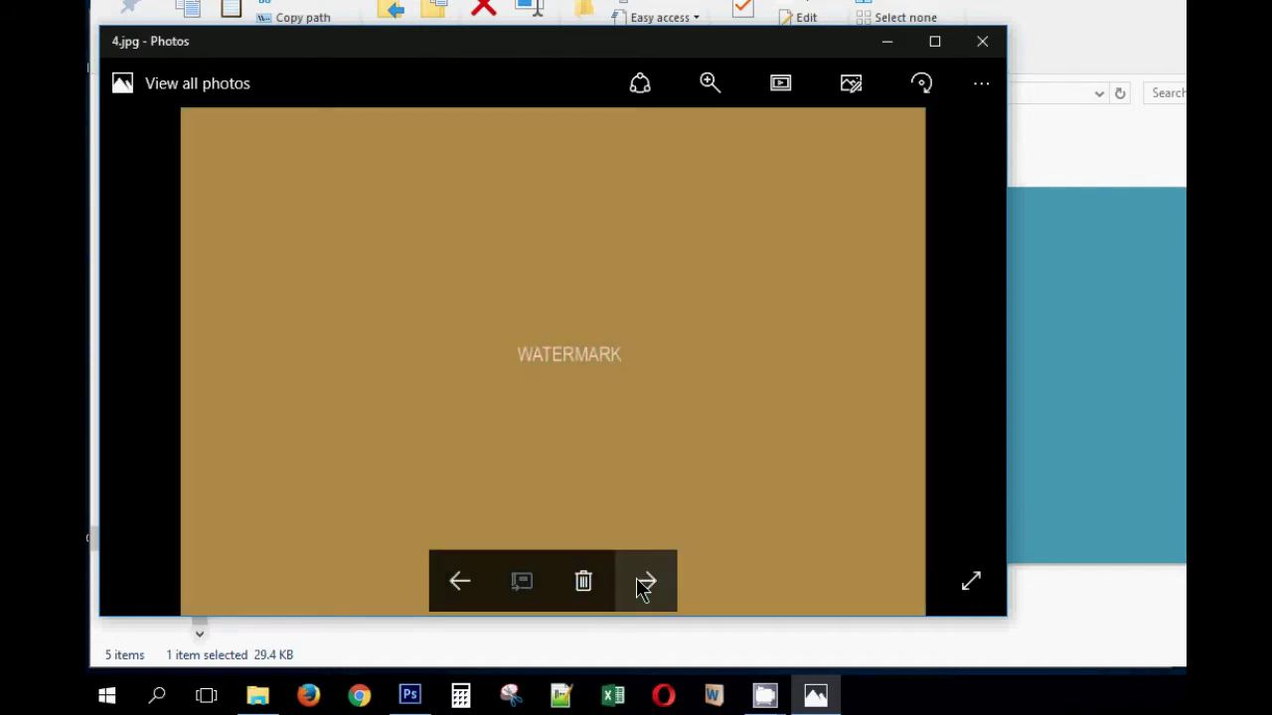
left_click(644, 585)
left_click(644, 585)
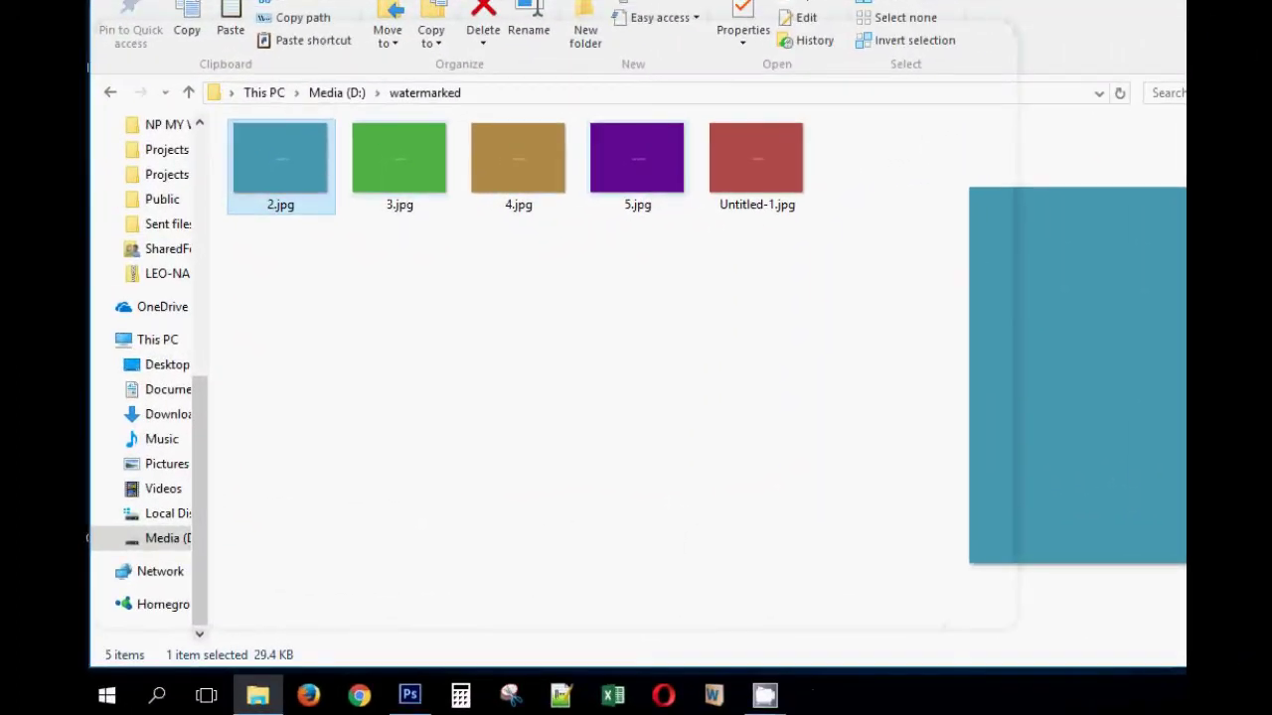
Turn on the Explorer details pane and open the Pictures folder in a new window.
left_click(269, 2)
left_click(226, 19)
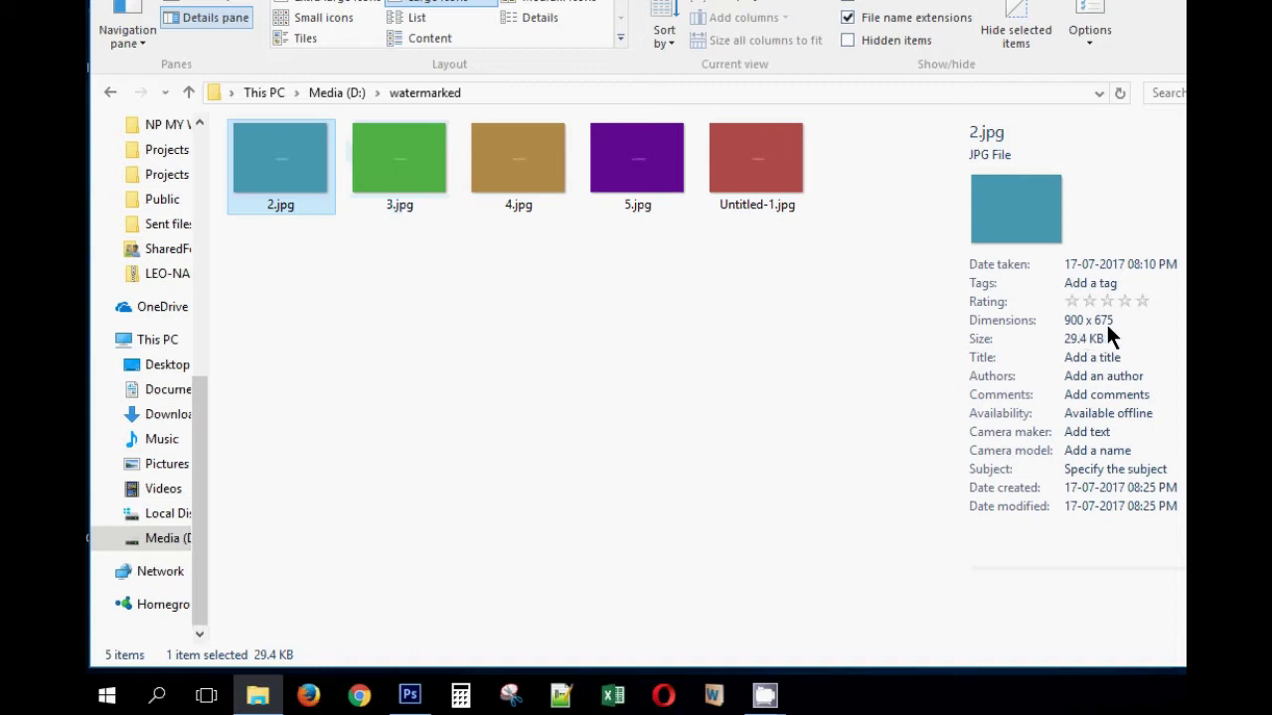
right_click(261, 703)
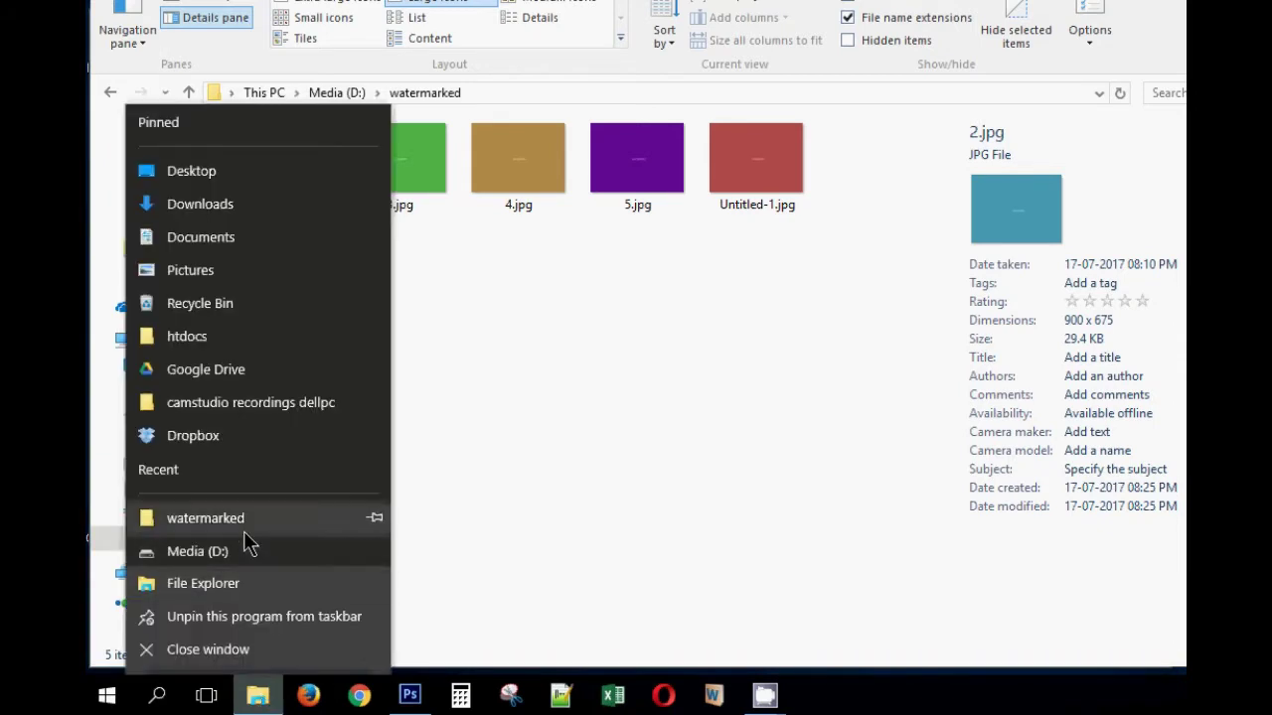
left_click(193, 262)
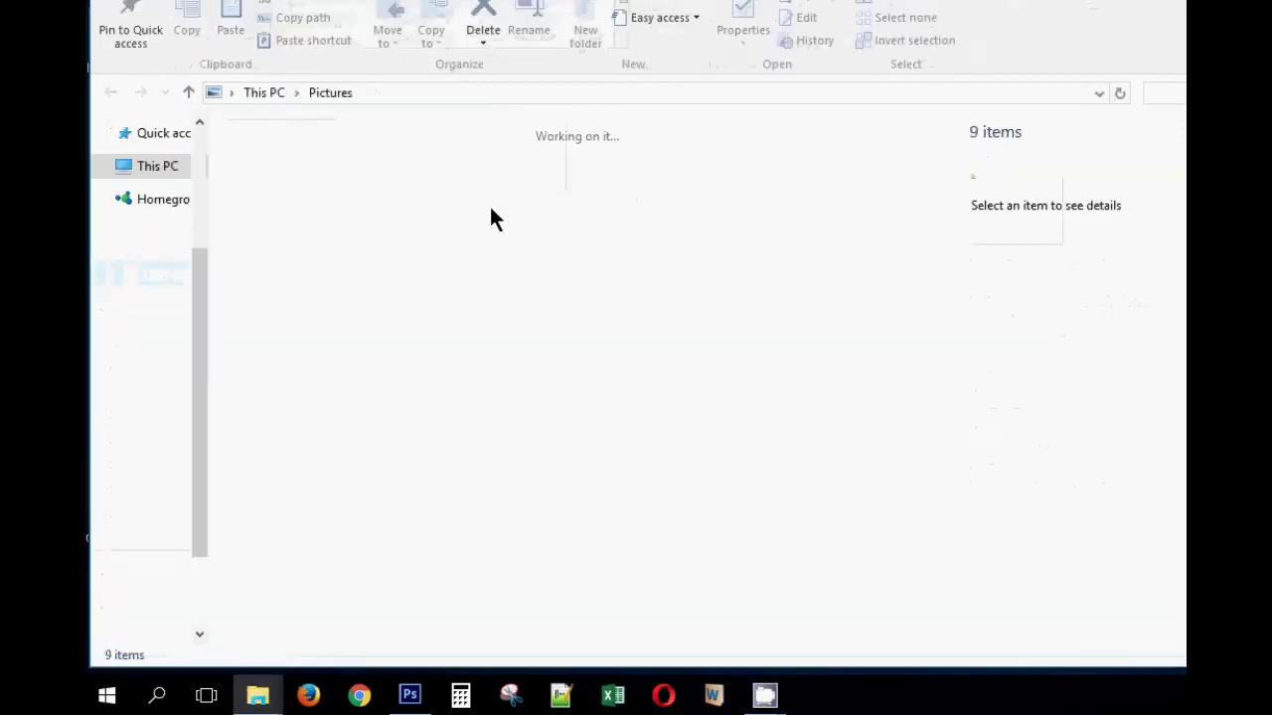
Open the sample pics folder and check the original 2.jpg's details, 640 x 480.
left_click(515, 201)
double_click(514, 200)
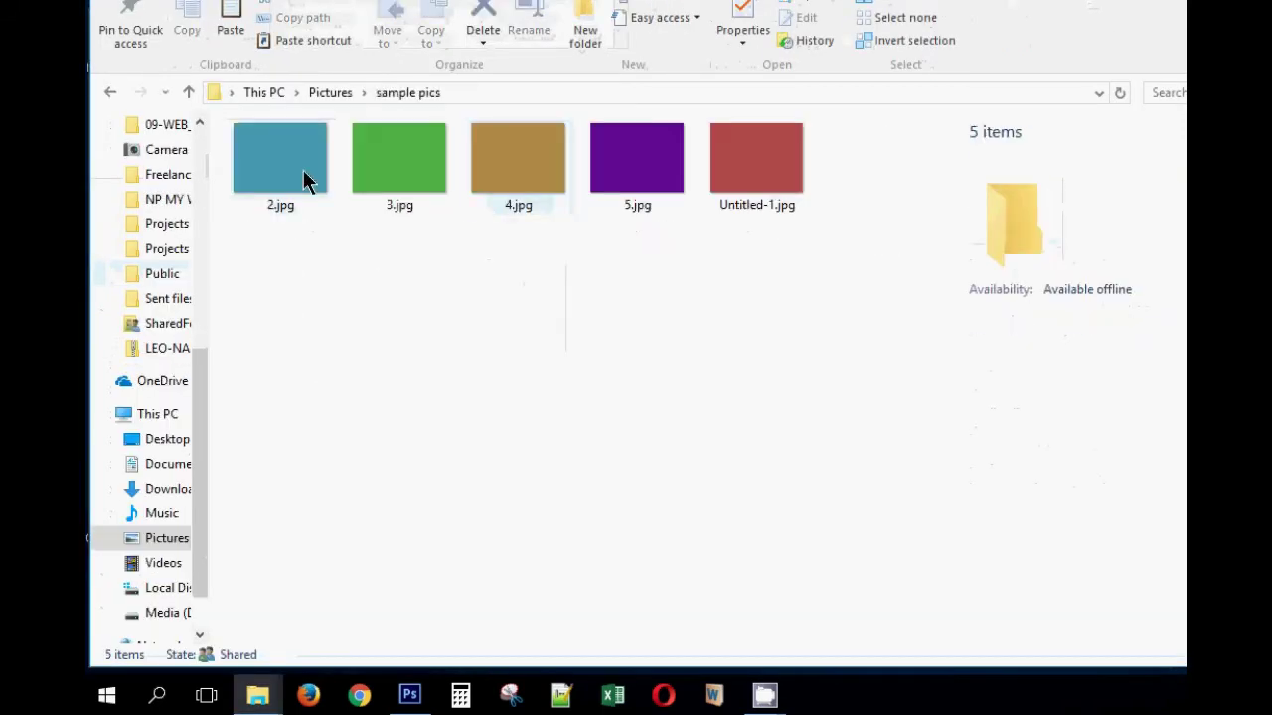
left_click(306, 181)
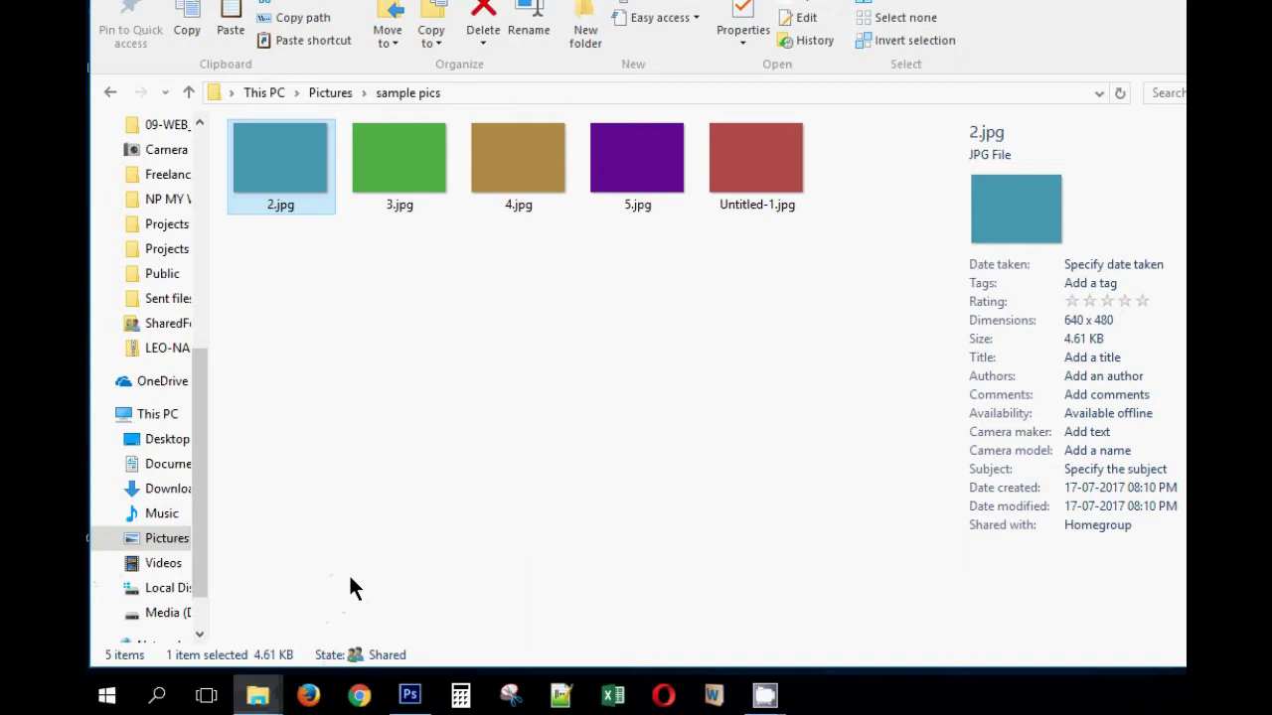
mouse_move(257, 696)
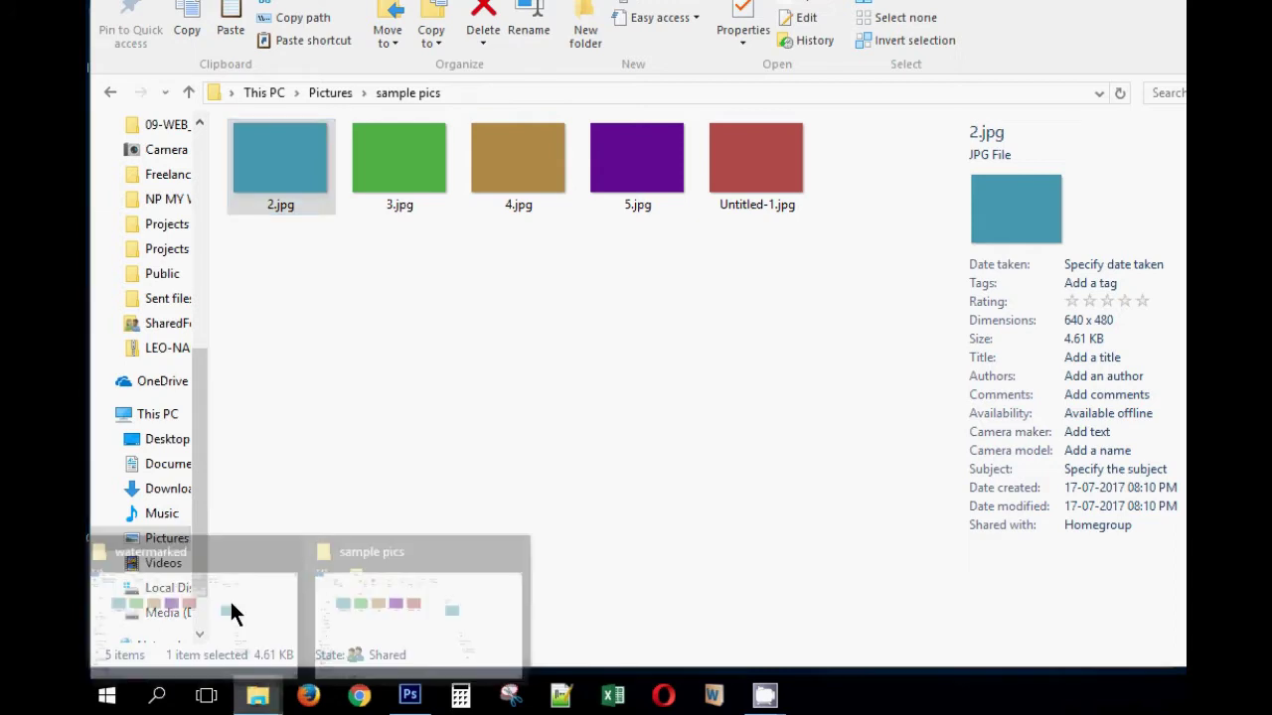
left_click(485, 473)
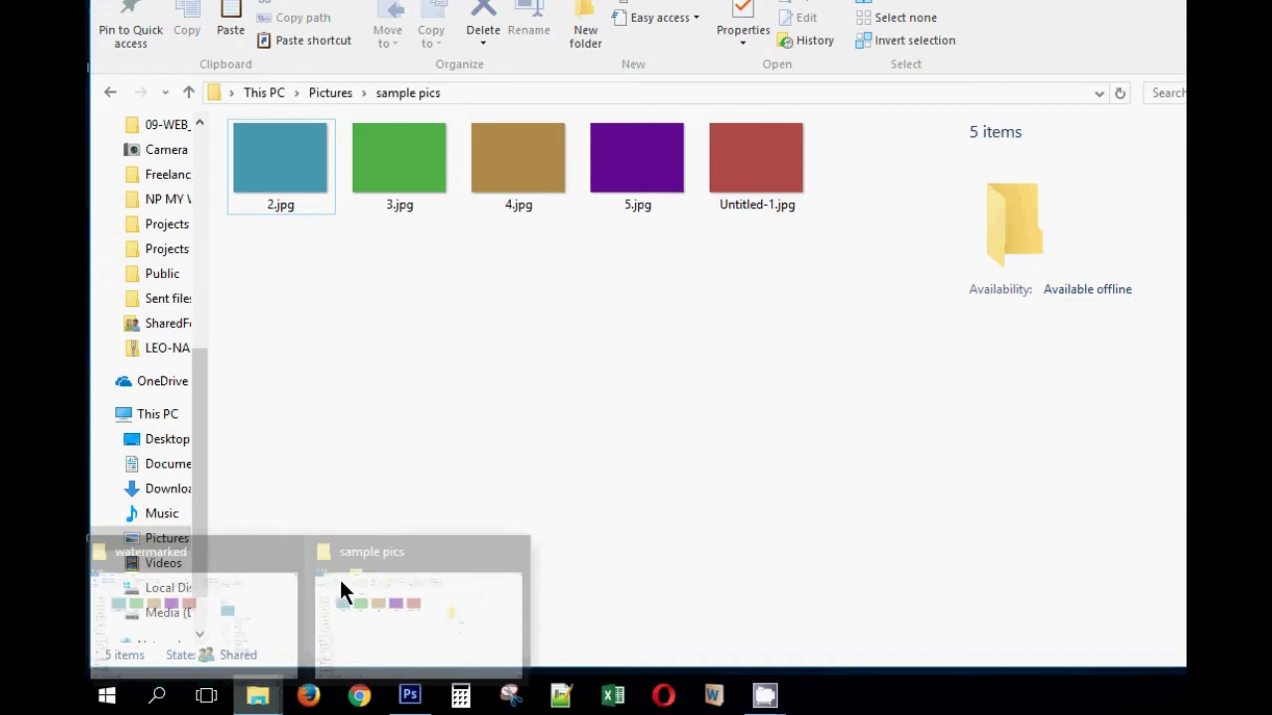
Return to the watermarked folder window showing the 900 x 675 outputs, then bring Photoshop forward.
left_click(231, 621)
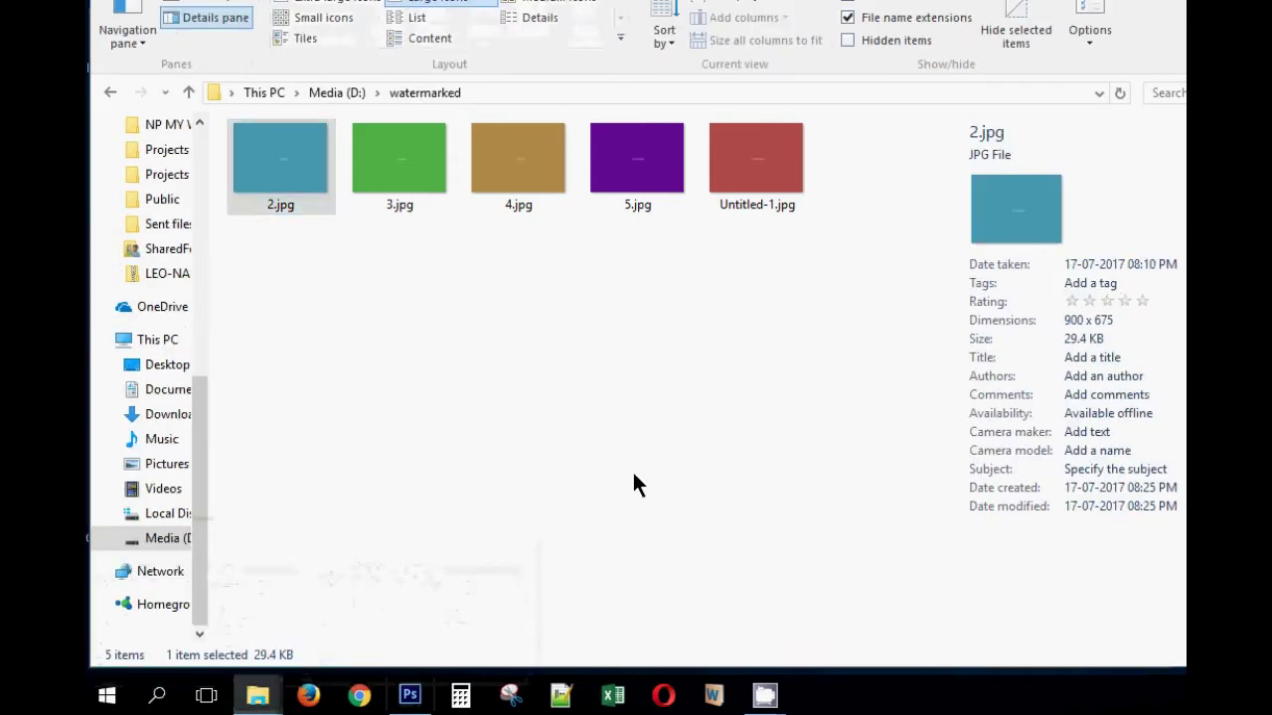
left_click(1079, 356)
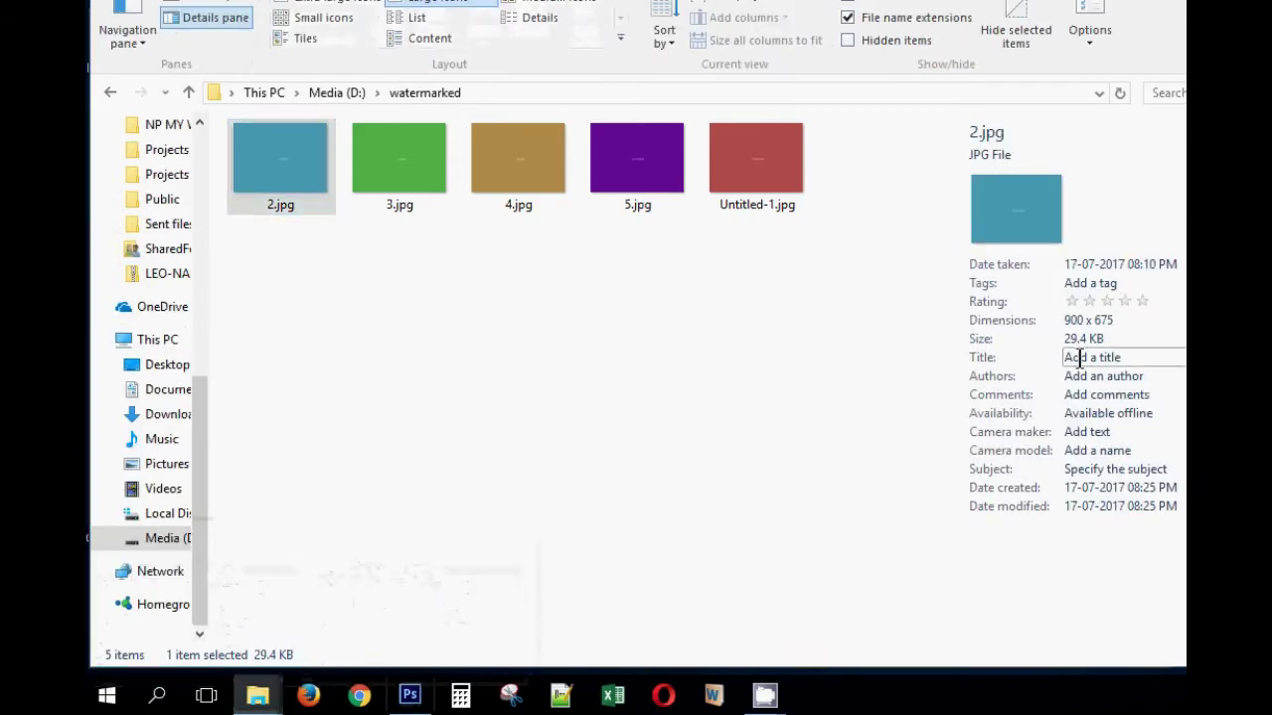
left_click(831, 524)
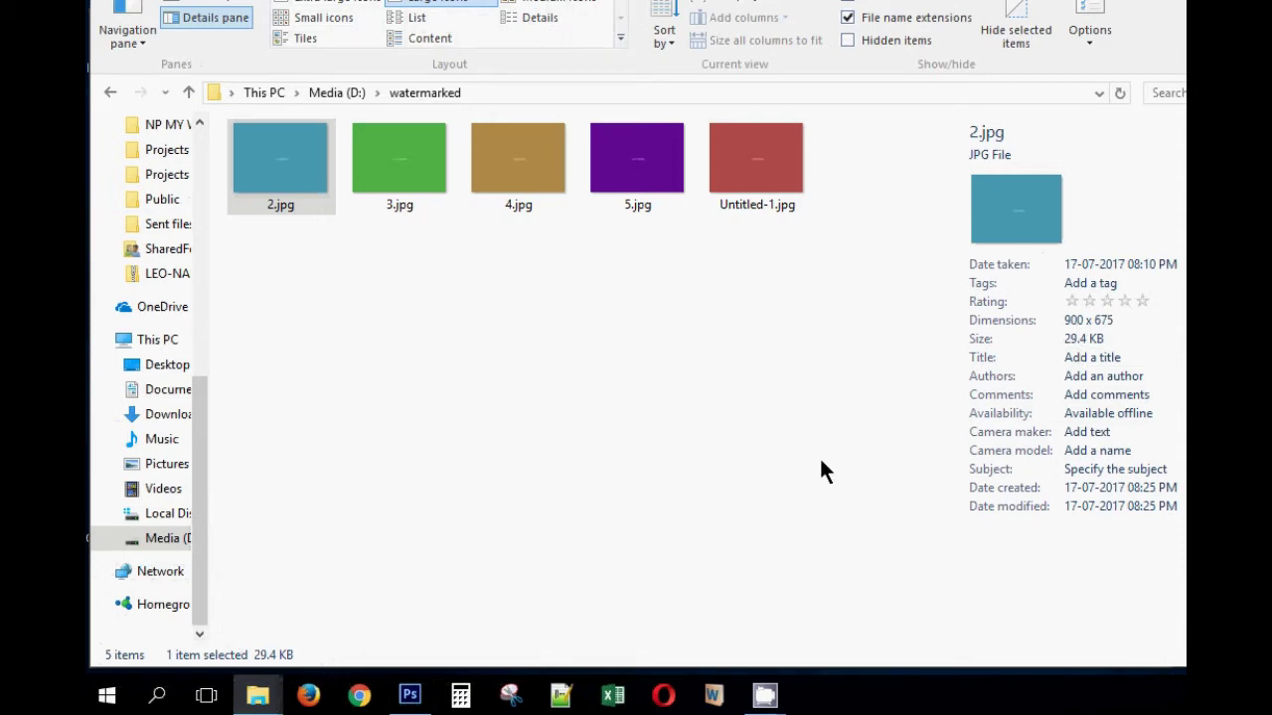
left_click(407, 696)
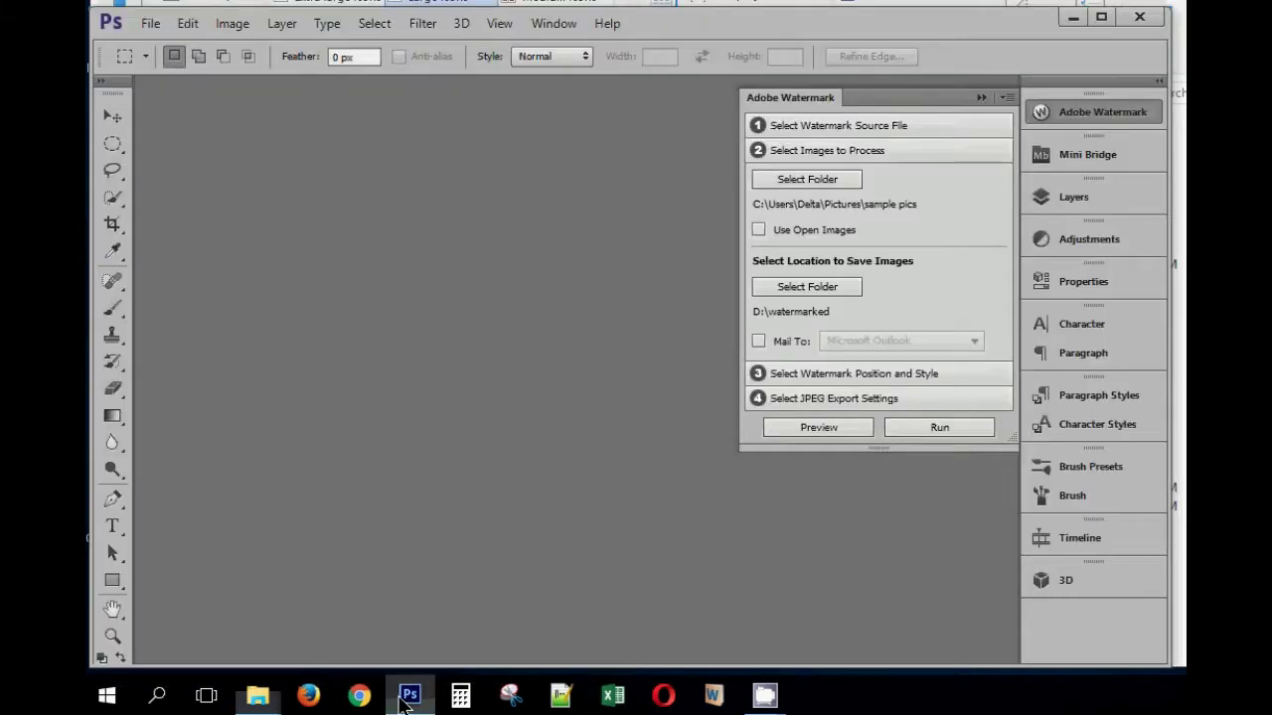
Expand the watermark JPEG export settings and check the width and height, both 900 px.
left_click(844, 398)
left_click_drag(936, 317, 912, 342)
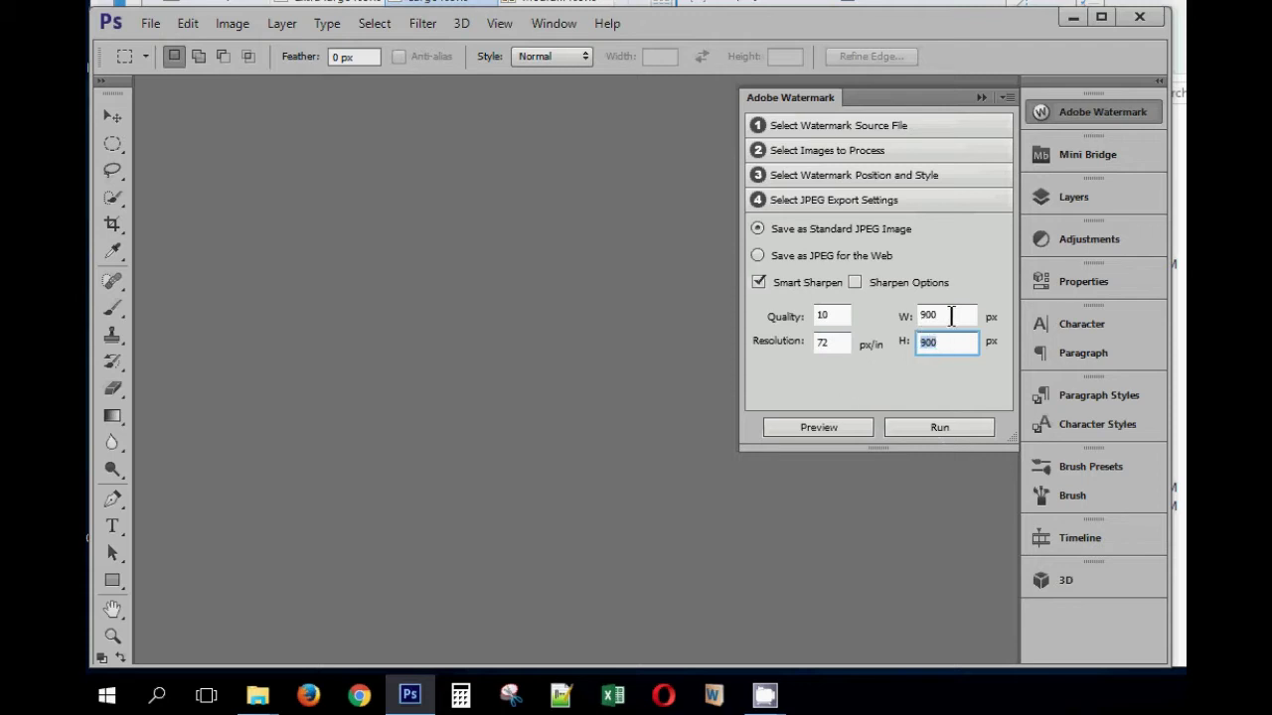
left_click_drag(949, 316, 918, 316)
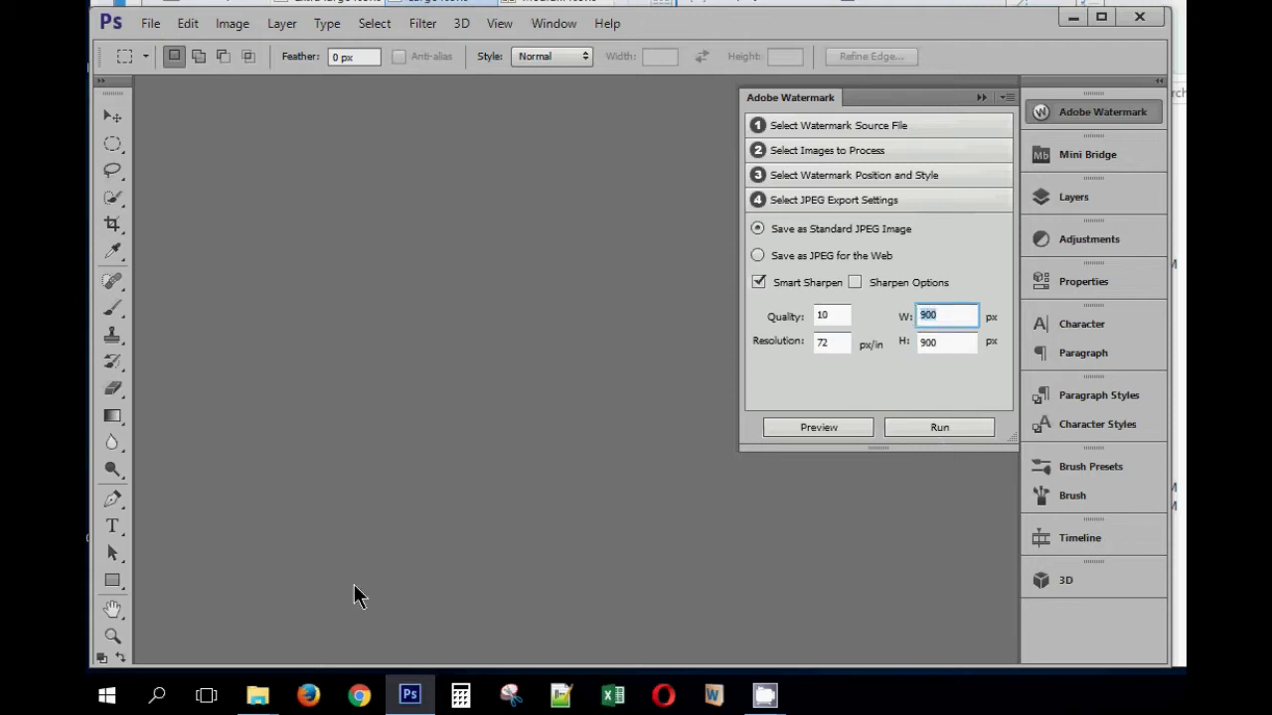
Recheck the original 2.jpg's details in the sample pics window, then return to Photoshop.
mouse_move(257, 695)
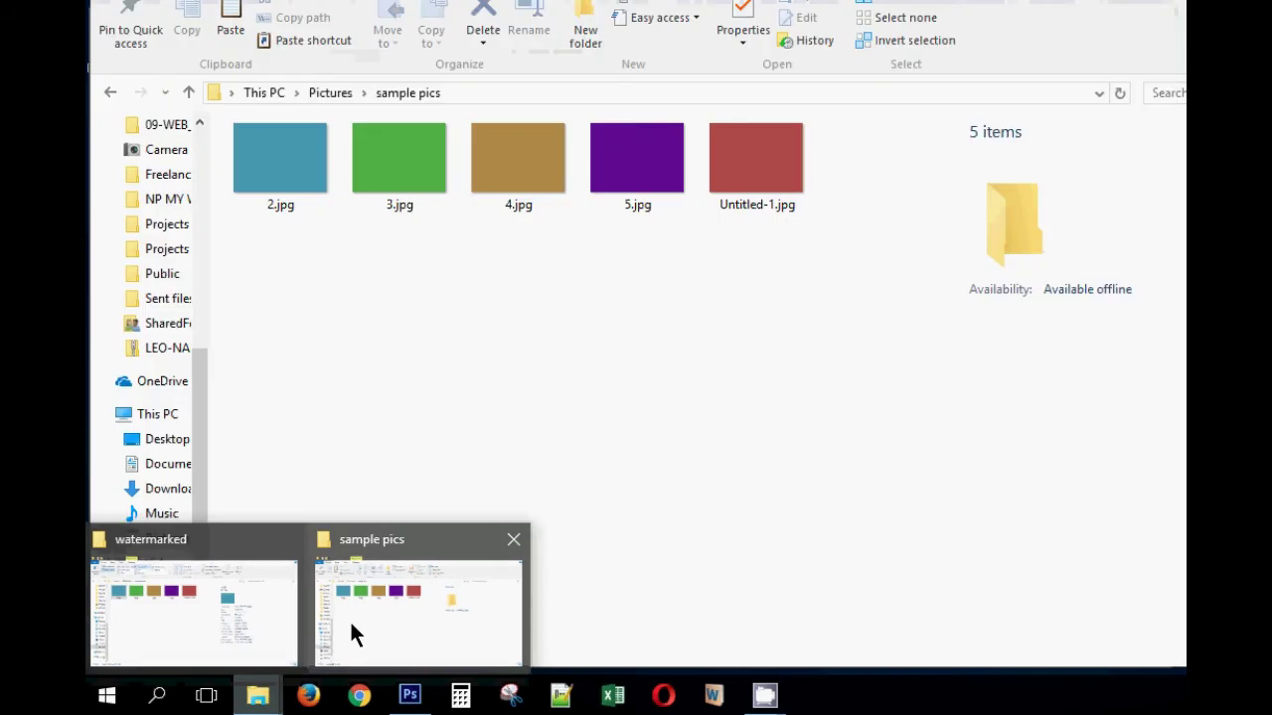
left_click(352, 630)
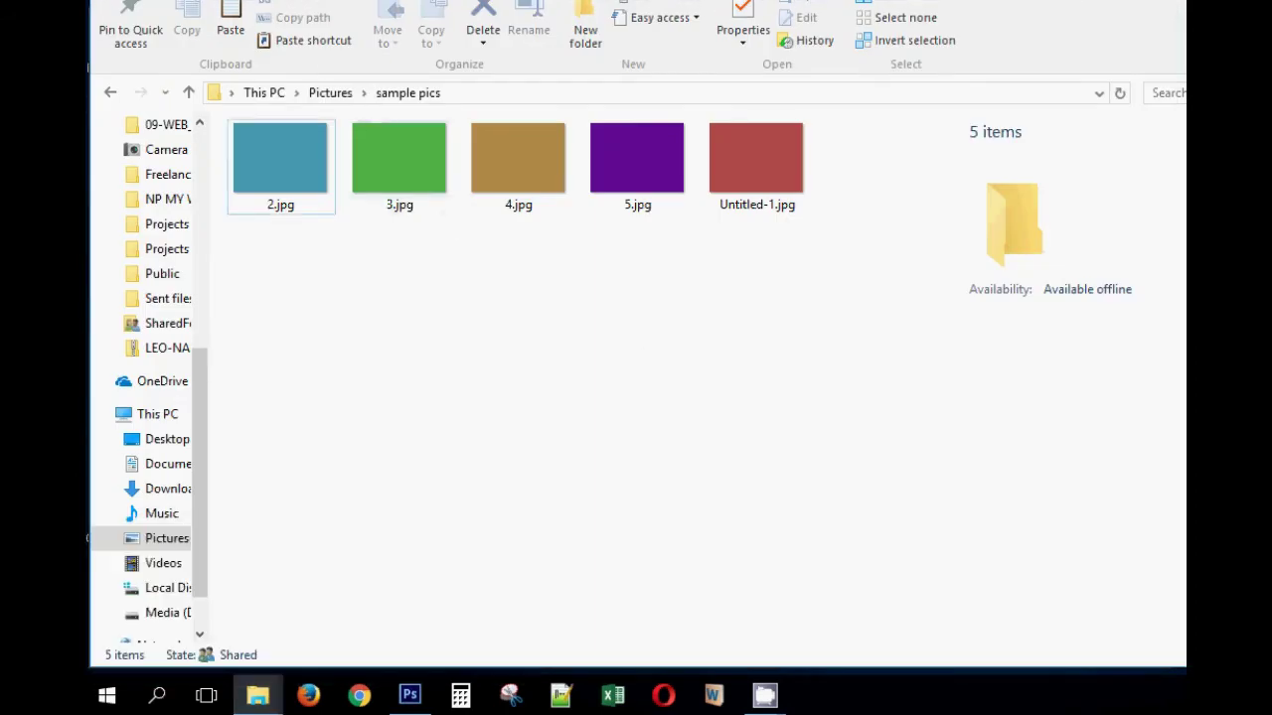
left_click(278, 1)
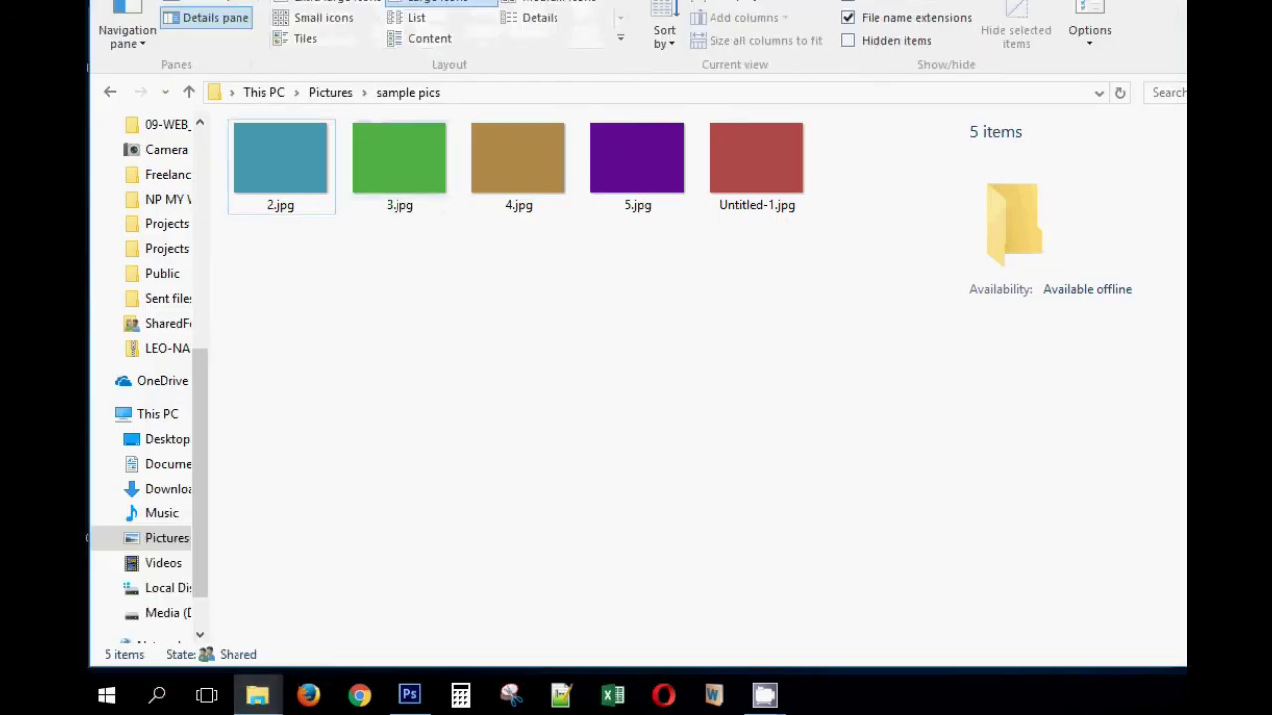
left_click(318, 171)
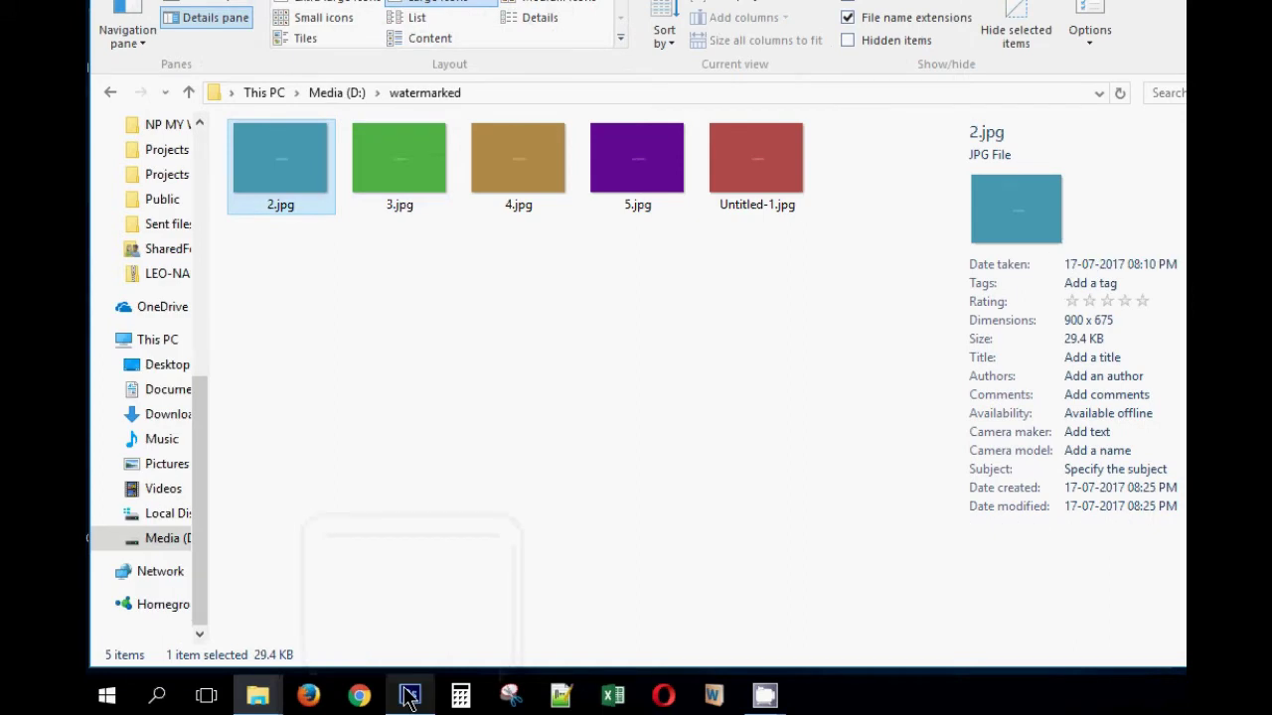
left_click(408, 699)
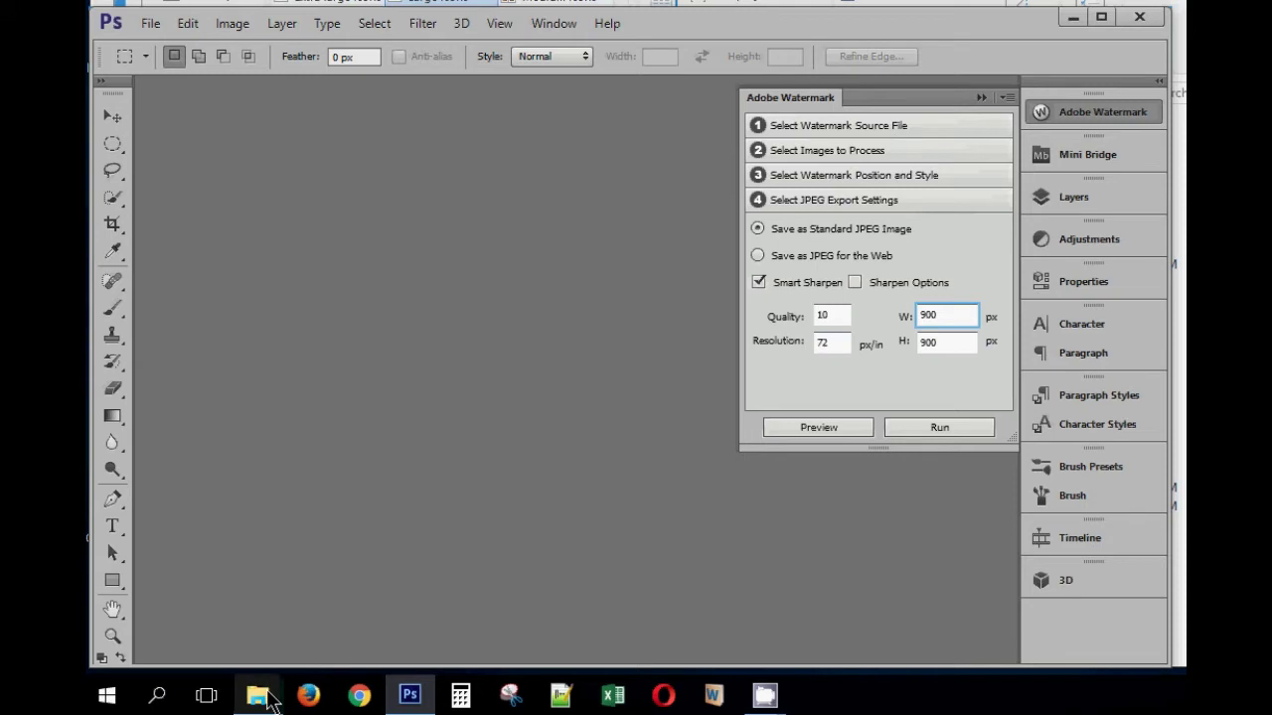
Switch back to the watermarked folder window and deselect 2.jpg.
mouse_move(268, 698)
left_click(259, 629)
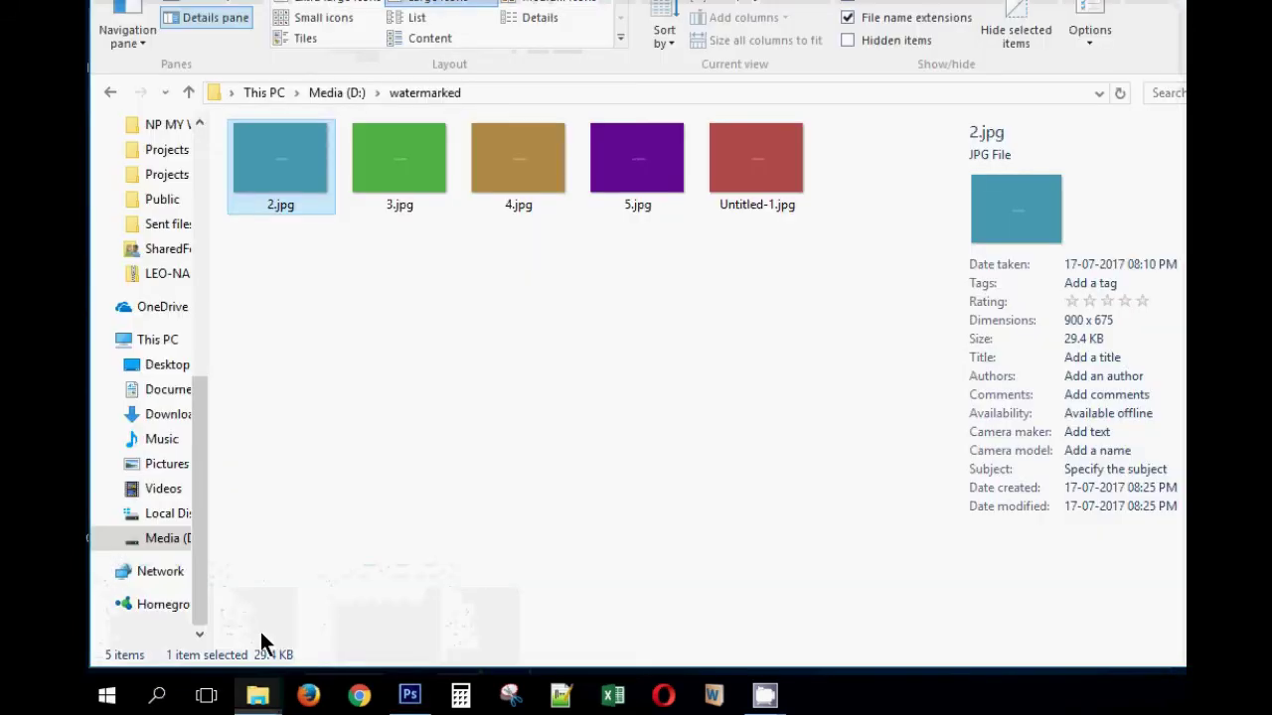
left_click(259, 695)
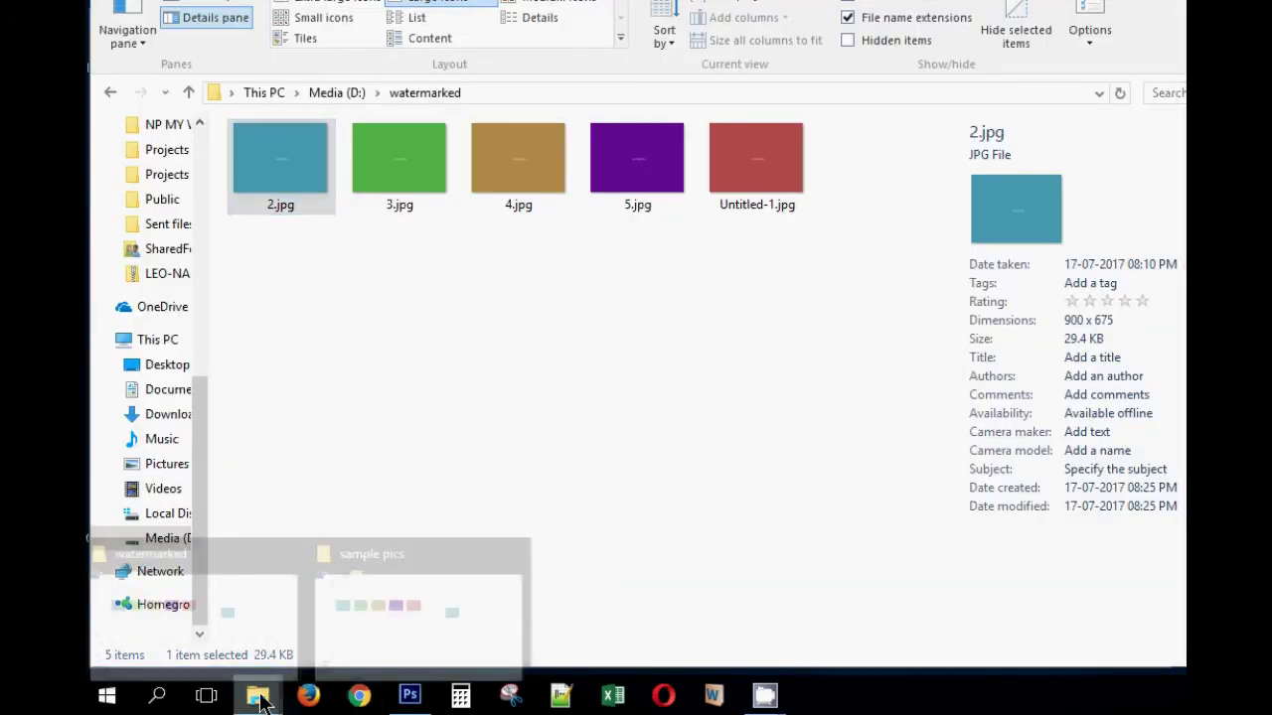
left_click(627, 403)
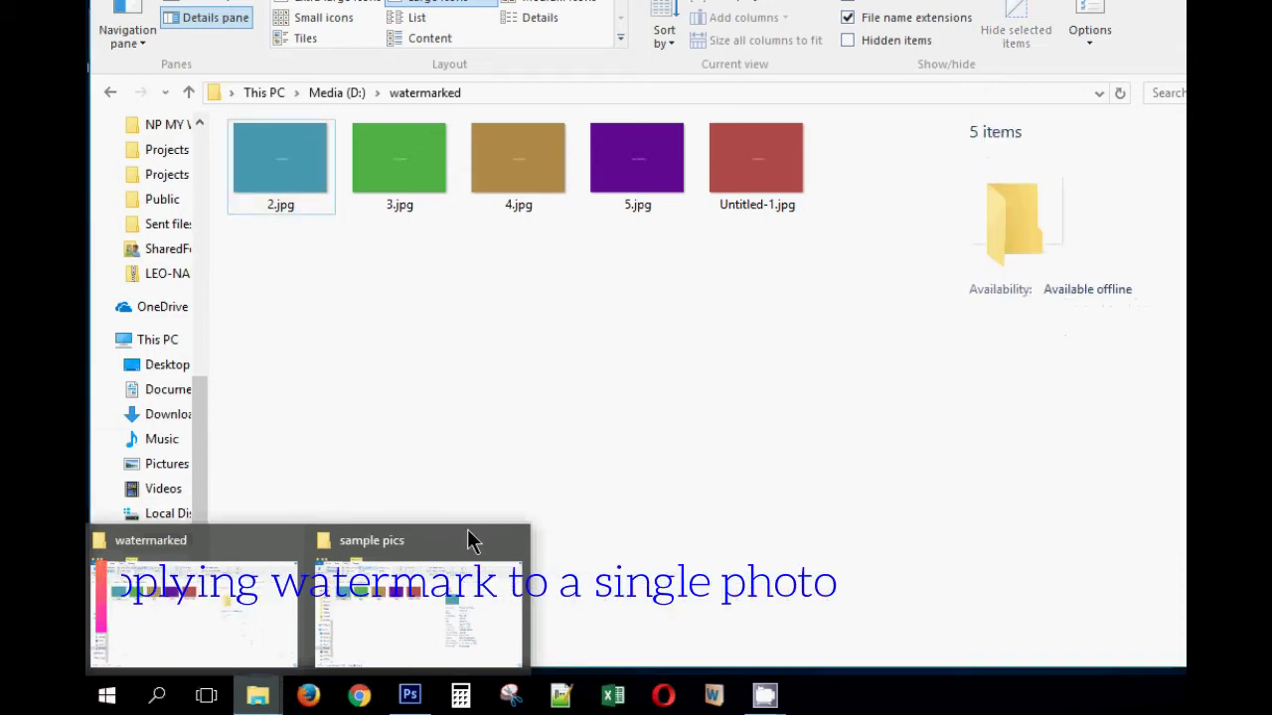
Drag 2.jpg from sample pics into Photoshop and preview the watermark on that open image.
mouse_move(448, 556)
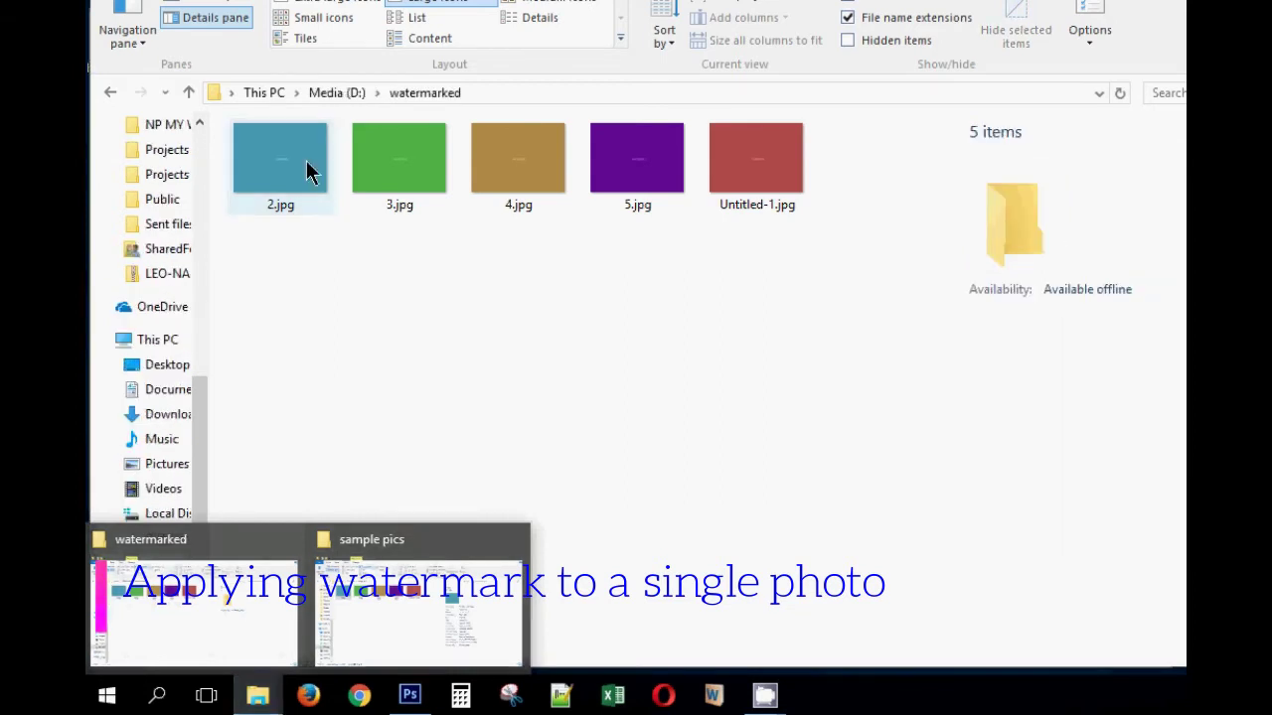
left_click(364, 560)
left_click_drag(311, 196, 366, 329)
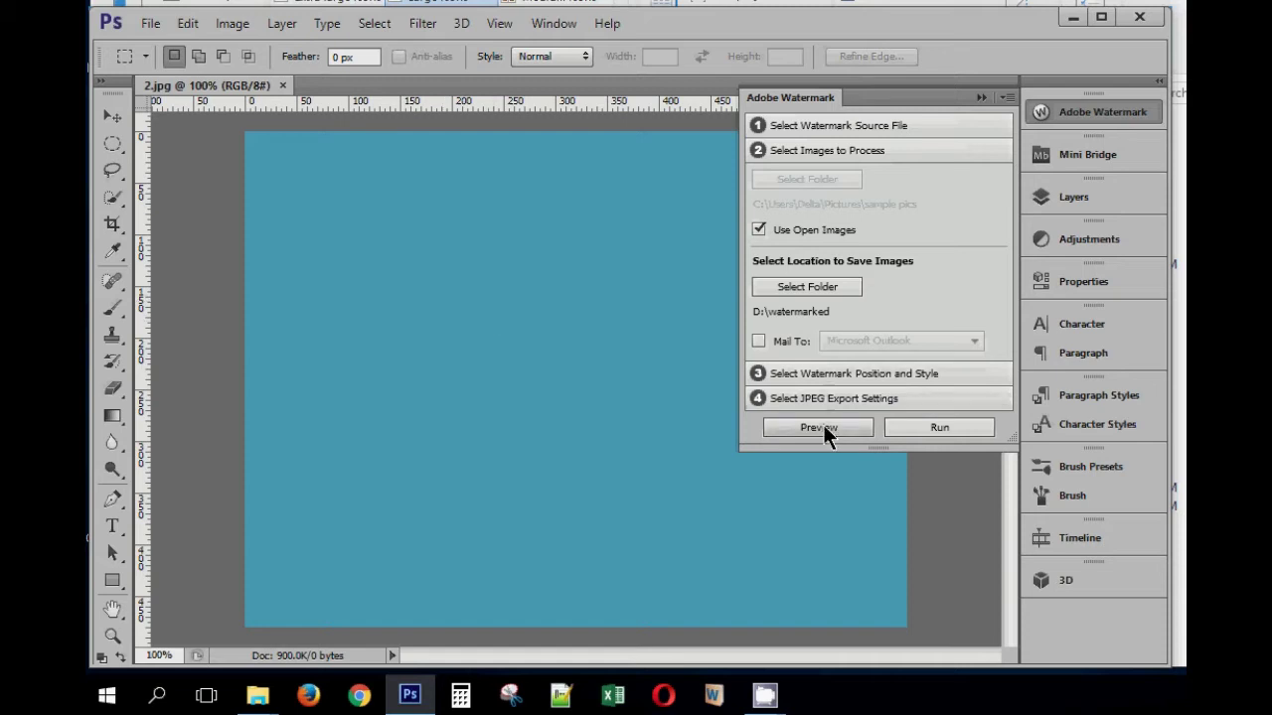
left_click(918, 425)
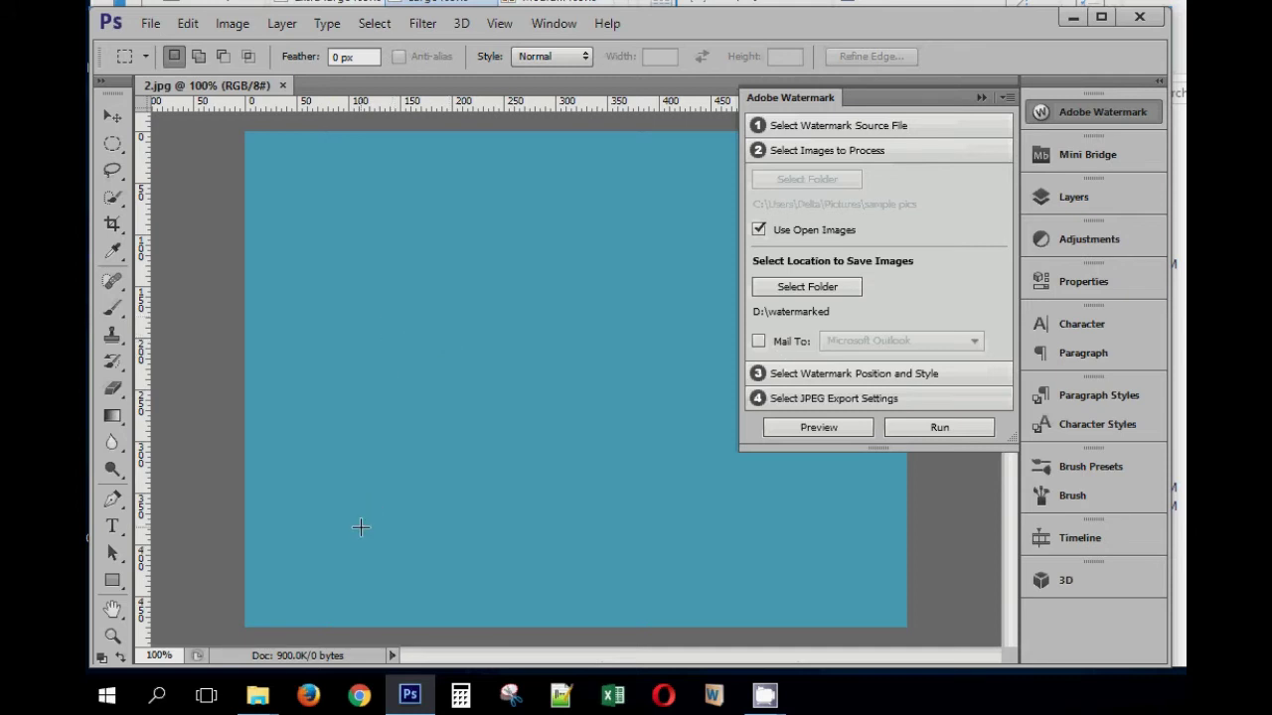
In the watermarked folder, compare the details of 2.jpg and 2_2.jpg, then return to Photoshop.
mouse_move(257, 695)
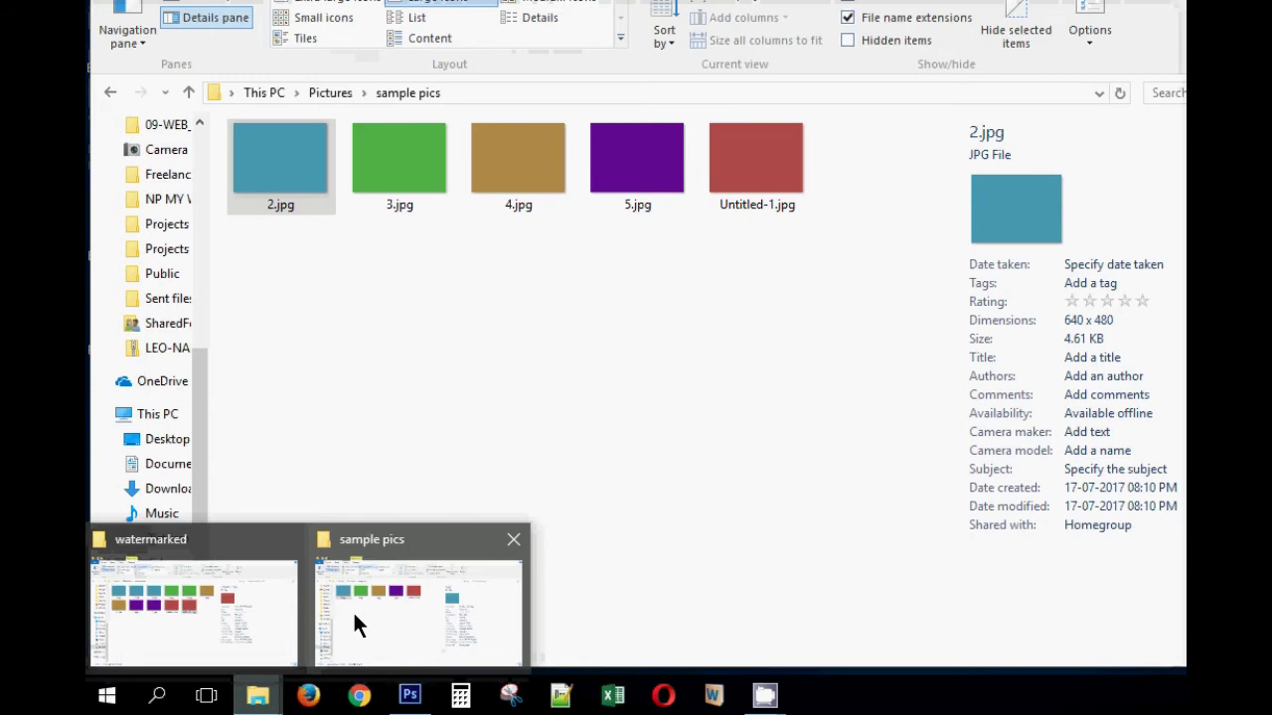
mouse_move(216, 609)
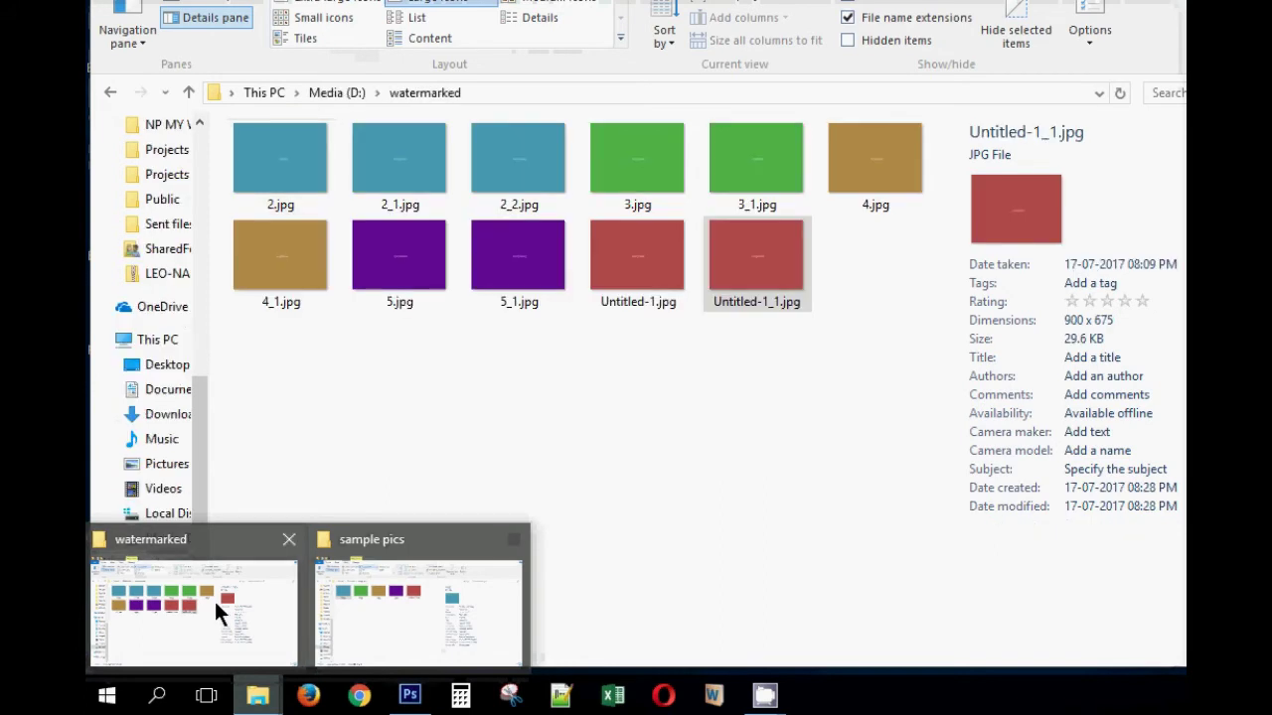
left_click(214, 598)
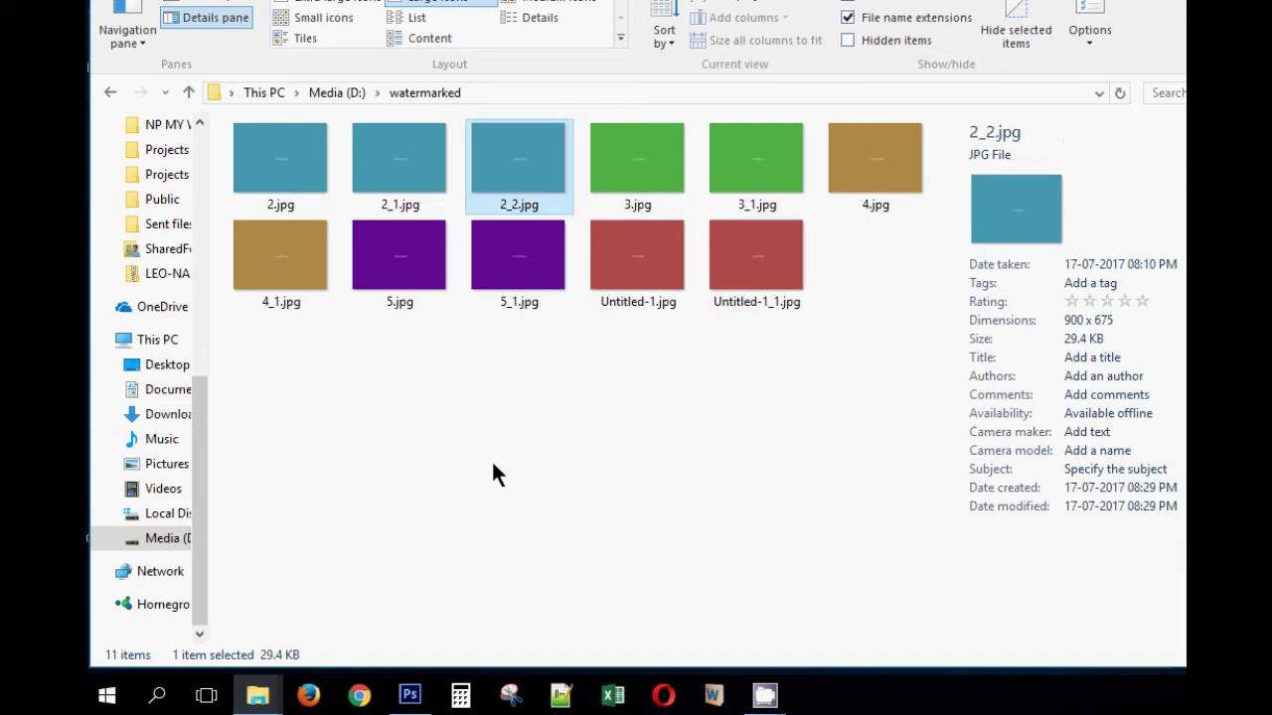
left_click(329, 183)
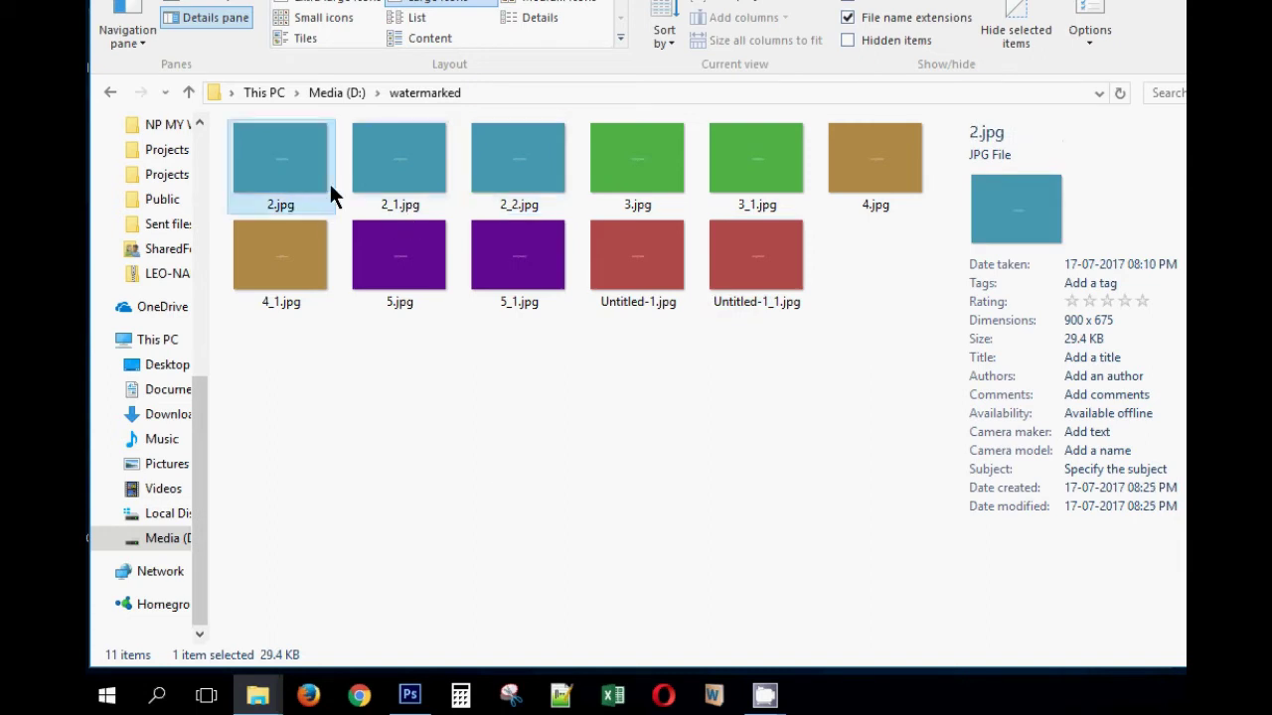
left_click(486, 187)
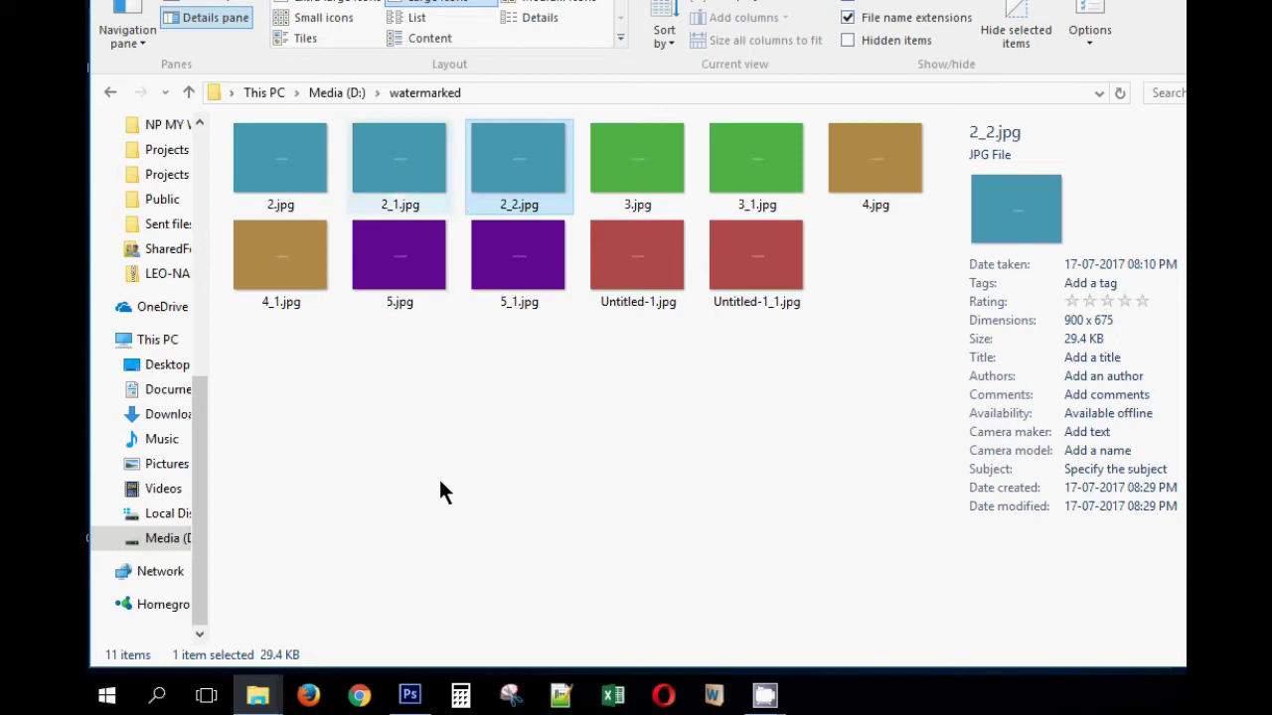
key("alt+Tab")
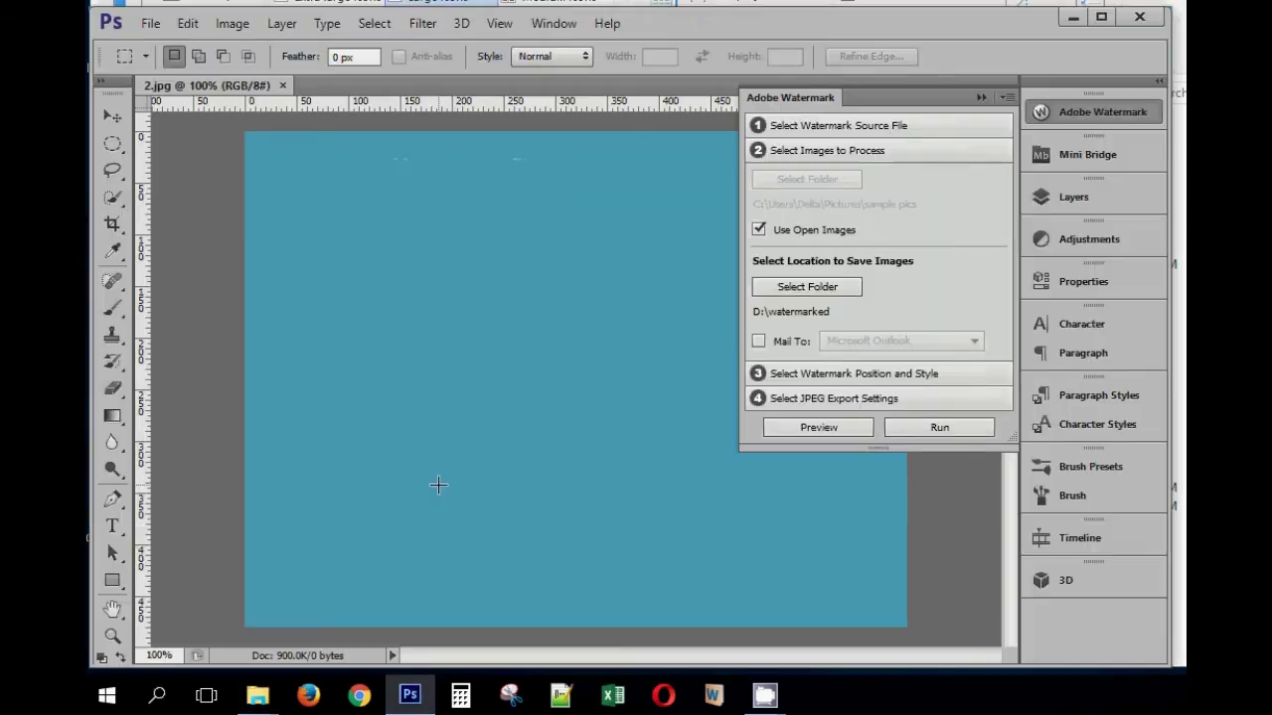
Collapse the Adobe Watermark panel using its top-right button, leaving the 2.jpg canvas.
left_click(980, 99)
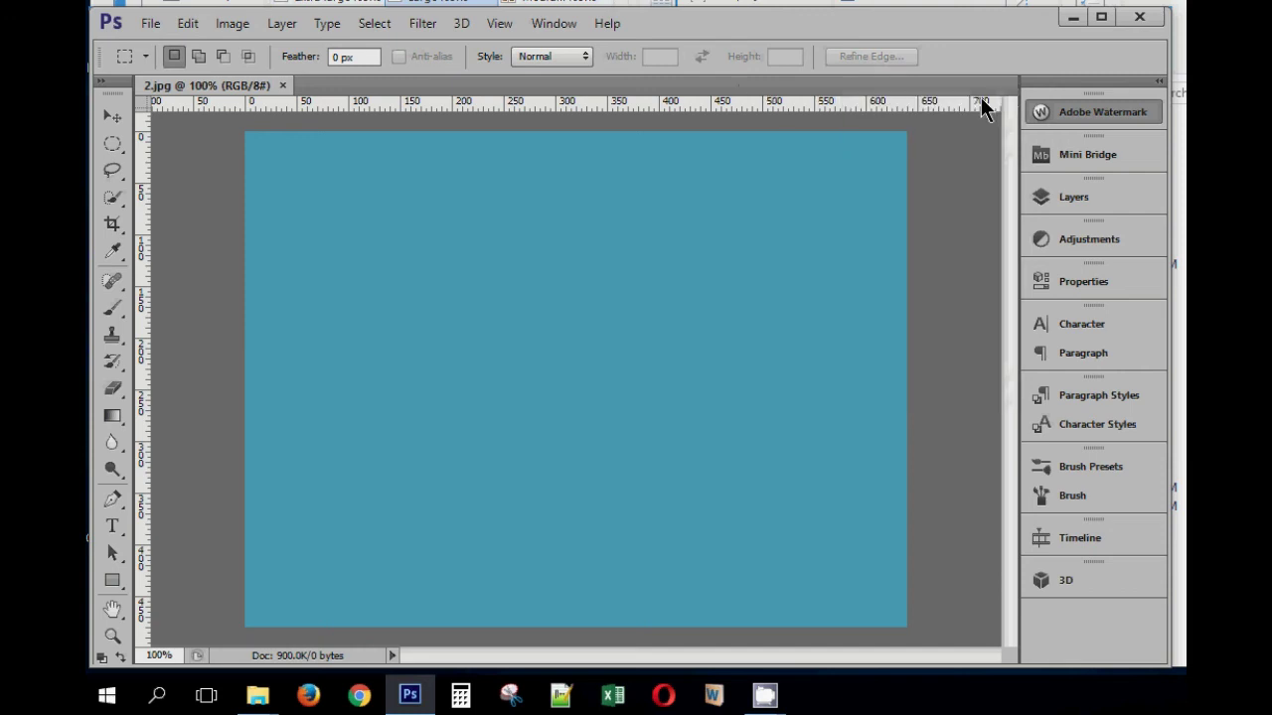